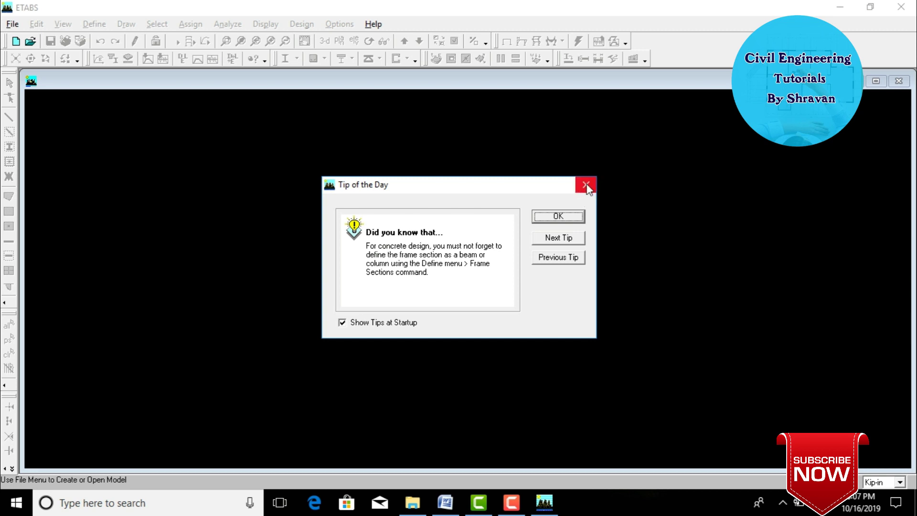
Step: Dismiss the startup tip and set the working units to KN-m
click(586, 185)
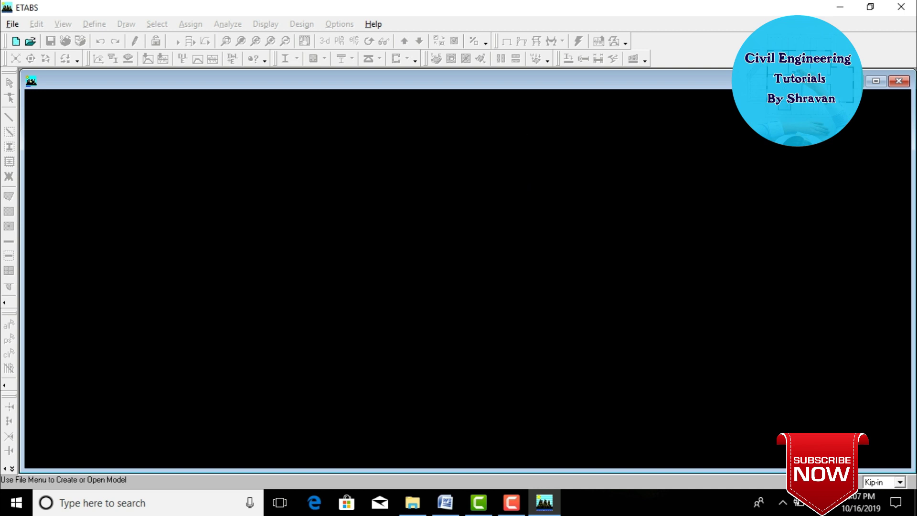
click(882, 483)
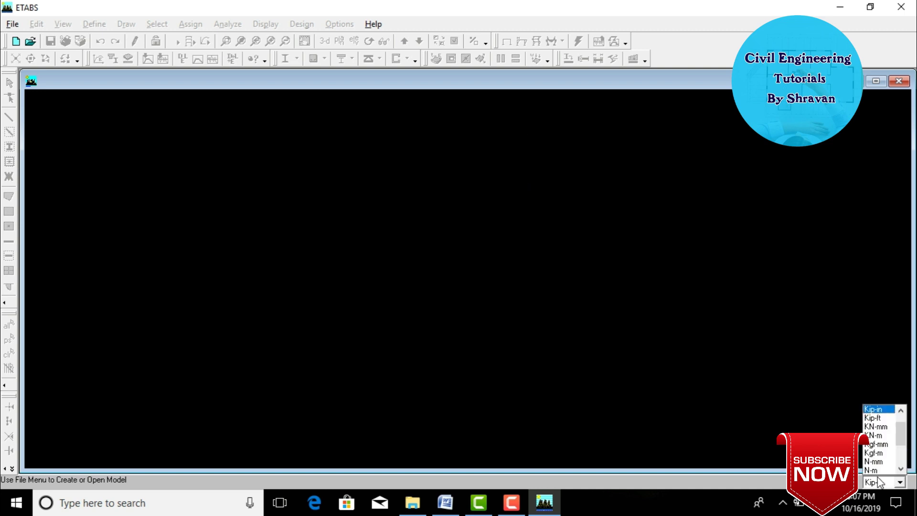
click(874, 435)
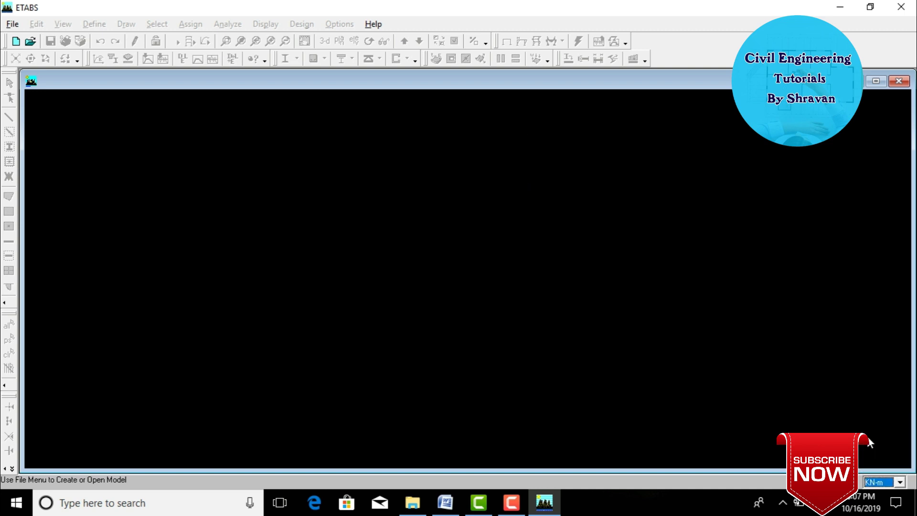
Step: Create a new model without initializing it from an existing .edb file
click(13, 25)
click(26, 43)
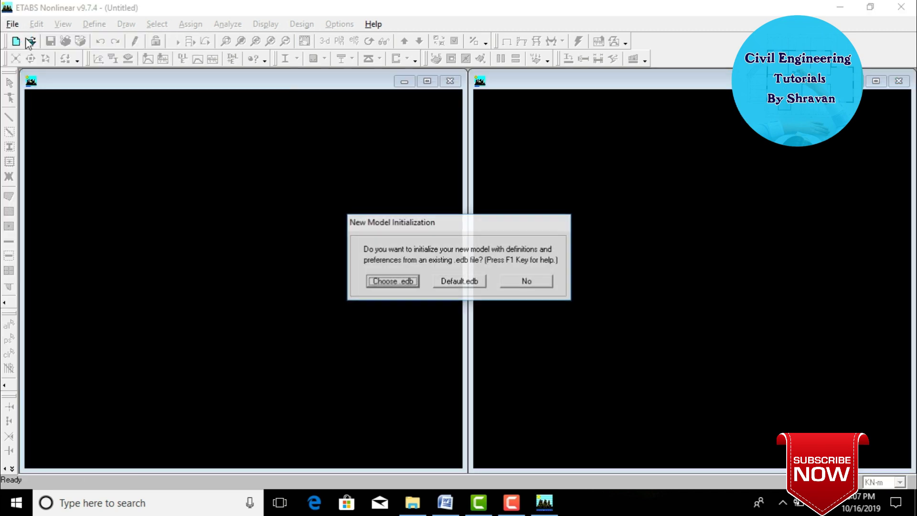
click(523, 282)
Step: Define a uniform plan grid with 6 lines in X, 5 lines in Y, and 3 m spacing in both directions
drag(433, 146, 431, 92)
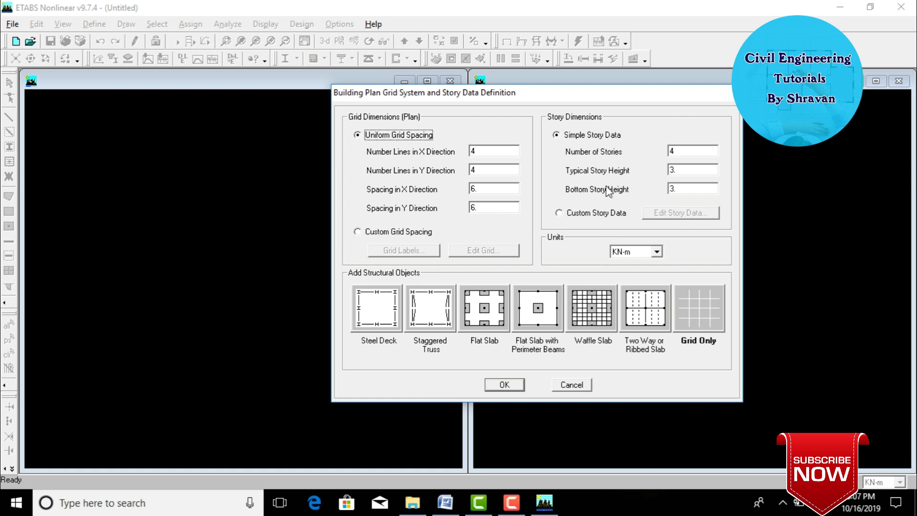
double_click(488, 151)
text(6)
key(Tab)
text(5)
key(Tab)
text(2)
key(BackSpace)
text(3)
key(Tab)
text(3)
Step: Set the number of stories to 7 and generate the model as Grid Only
double_click(694, 153)
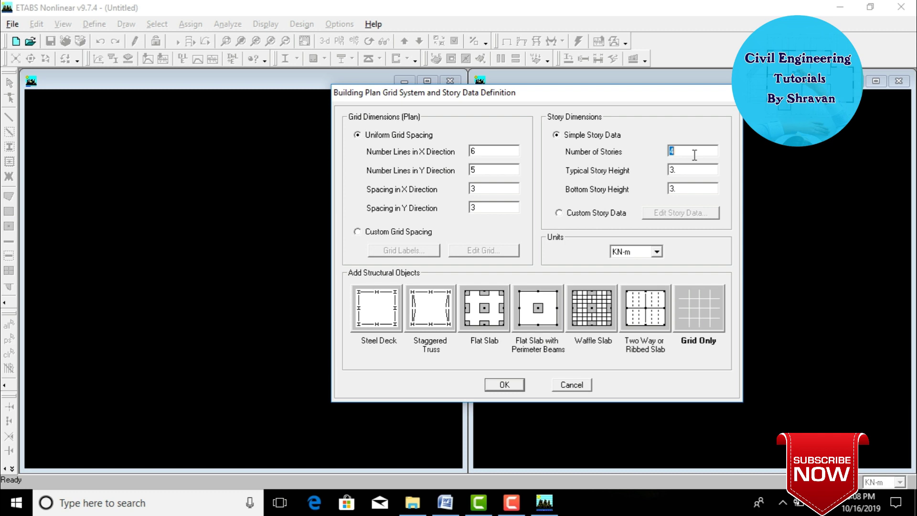
text(7)
key(Tab)
key(Tab)
click(722, 330)
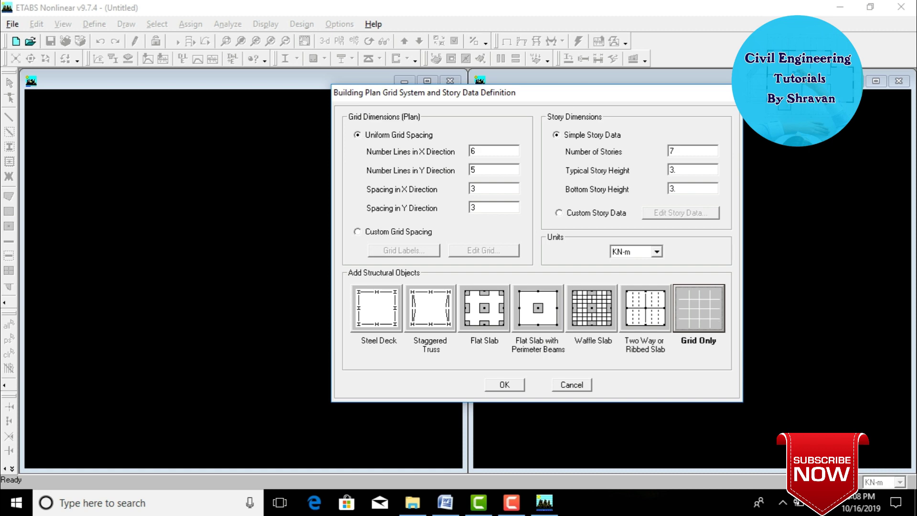
click(505, 386)
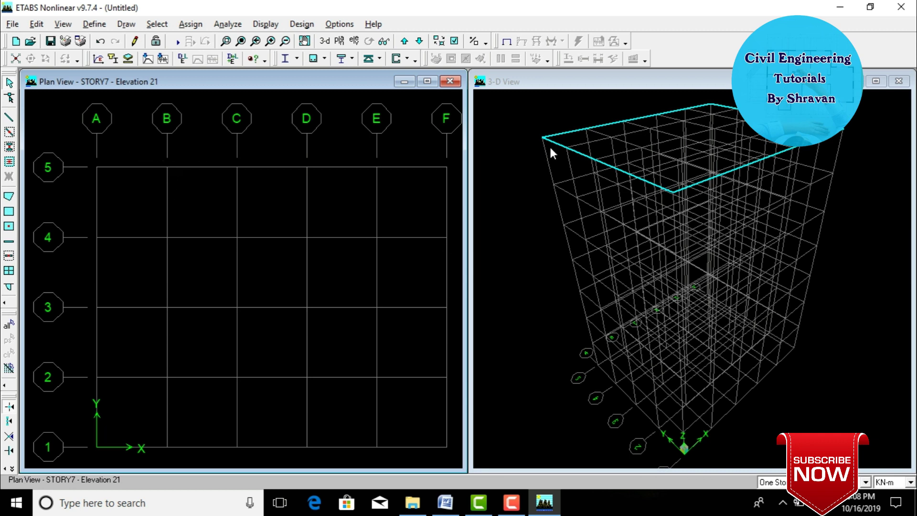
click(524, 173)
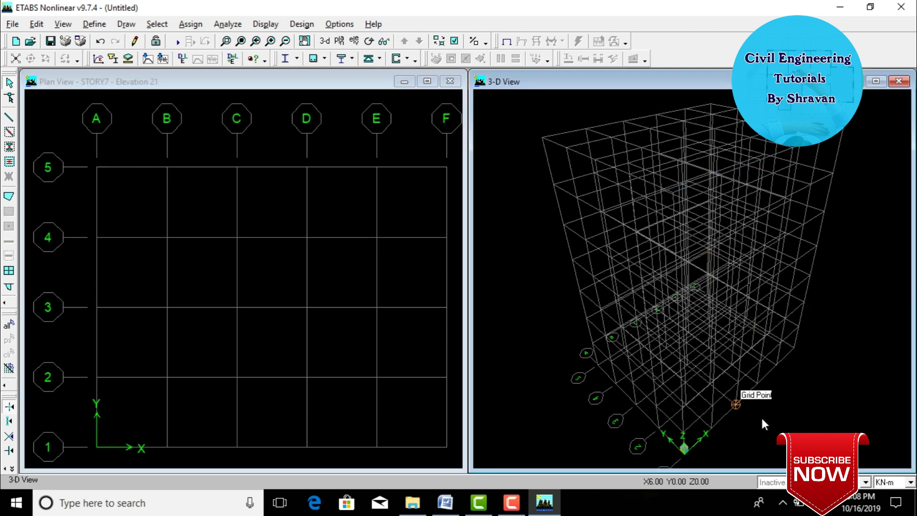
click(428, 145)
click(497, 172)
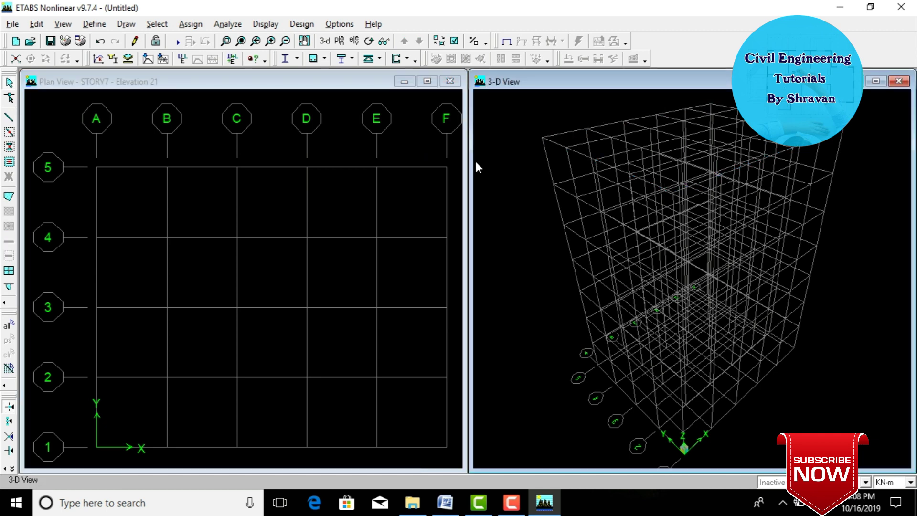
click(417, 153)
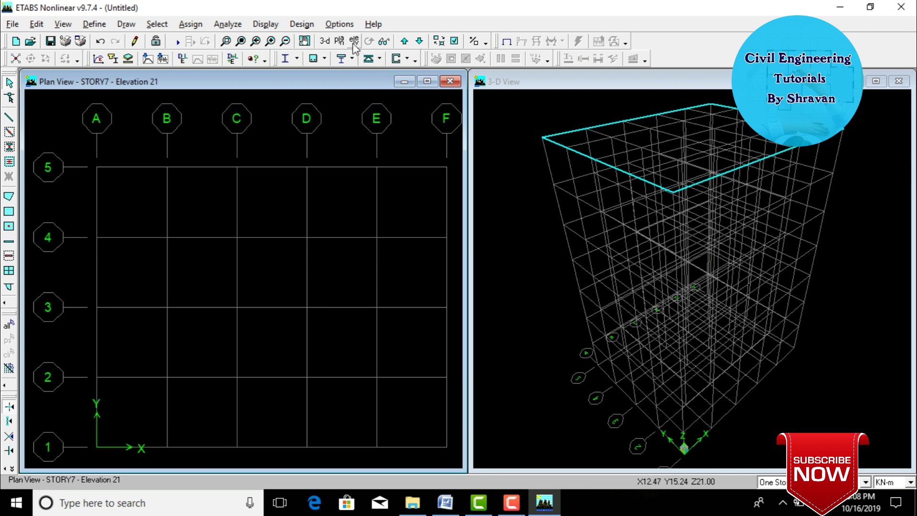
Step: Set the concrete frame design code to Indian IS 456-2000 in the design preferences
click(340, 25)
mouse_move(356, 41)
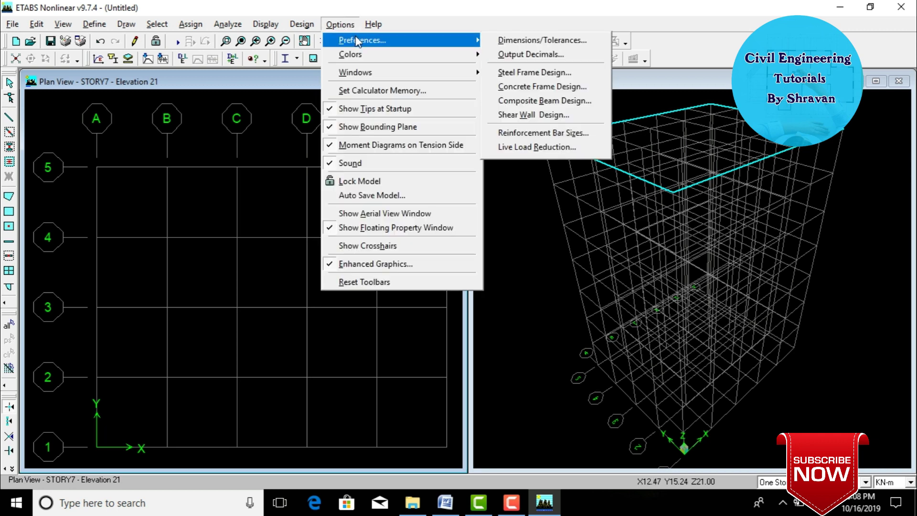
click(524, 87)
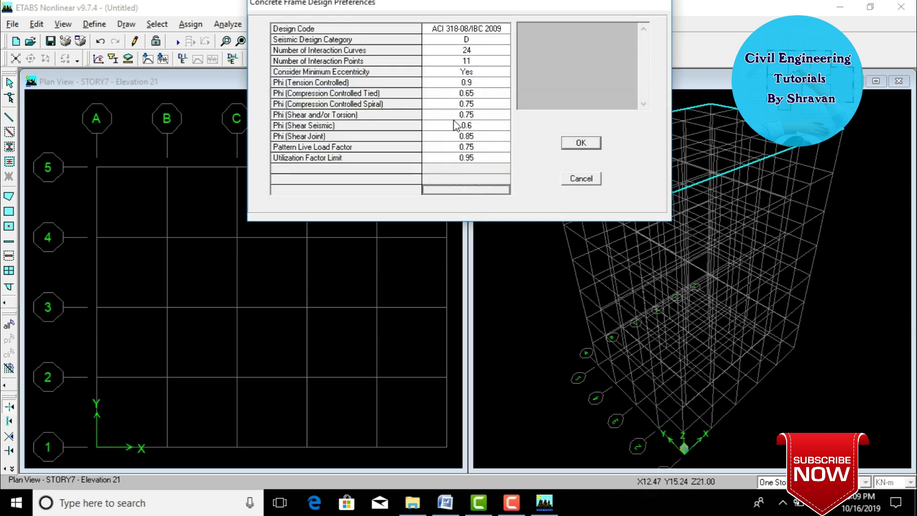
click(503, 33)
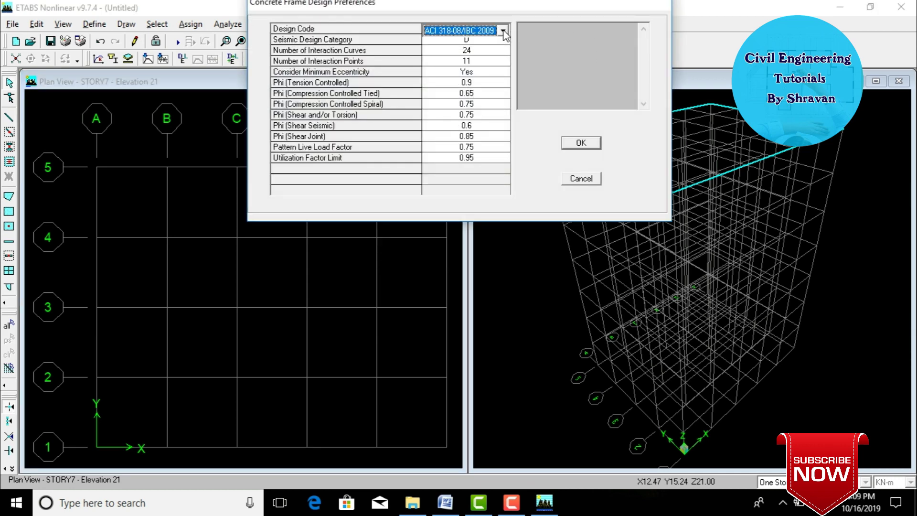
click(503, 31)
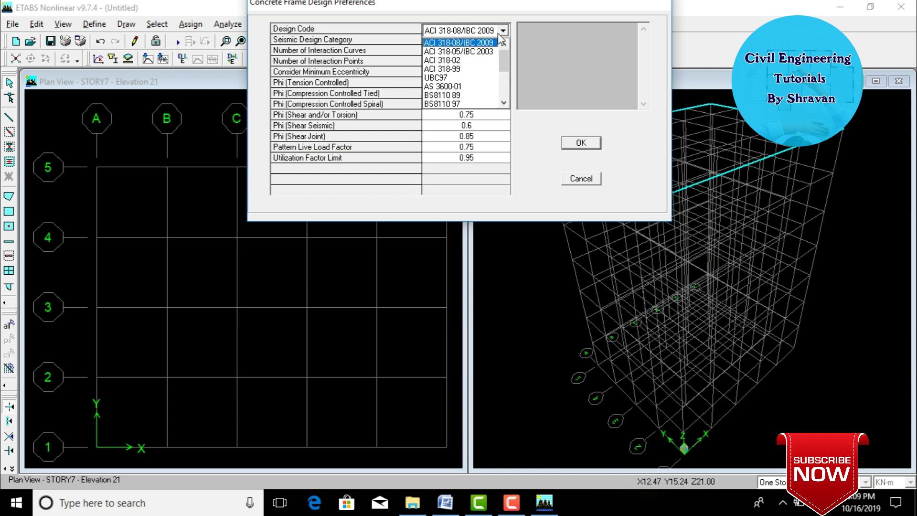
scroll(477, 77, down, 3)
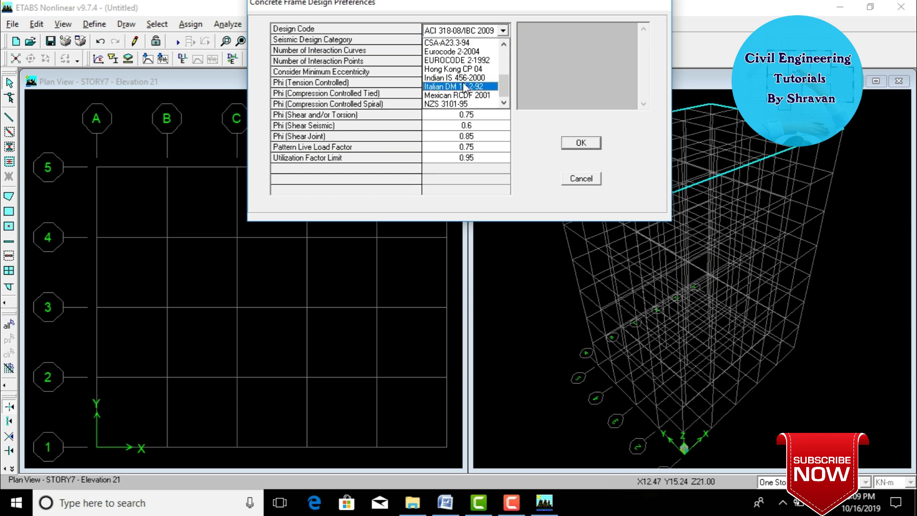
click(465, 80)
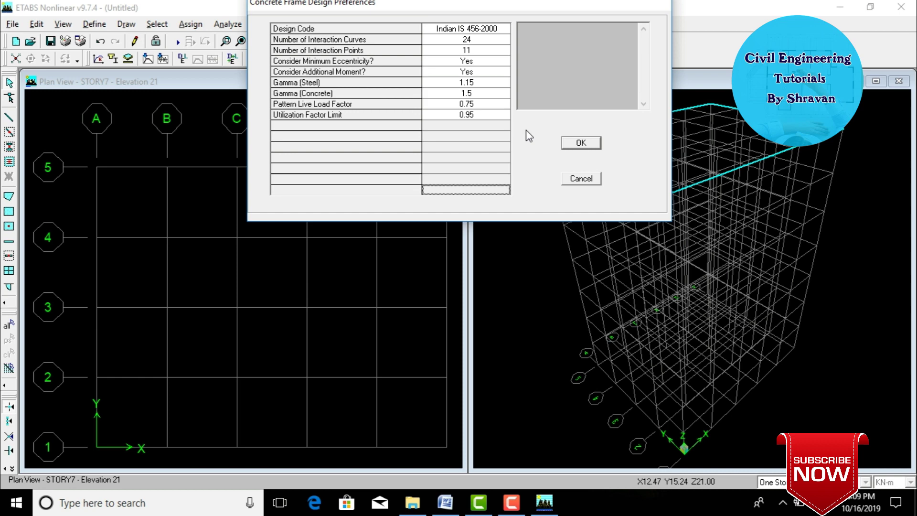
click(581, 144)
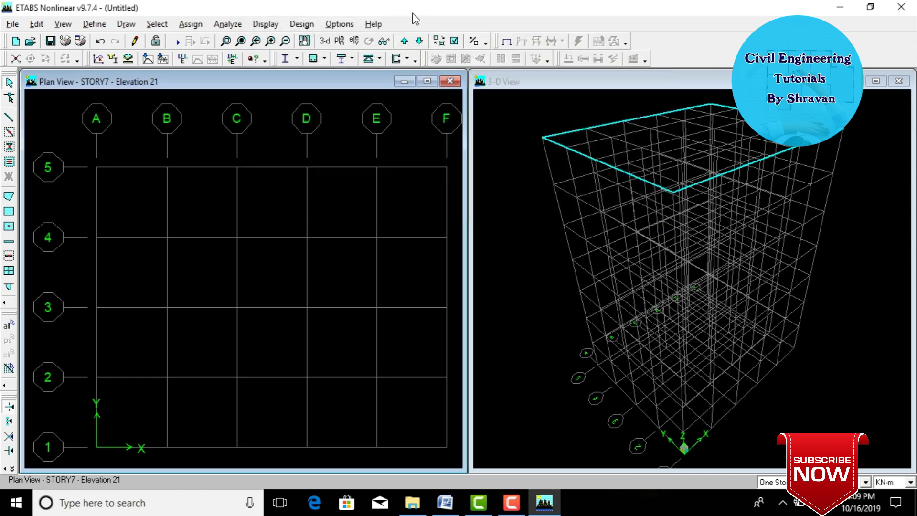
Step: Set the steel frame design code to Indian IS:800-1998 in the design preferences
click(345, 25)
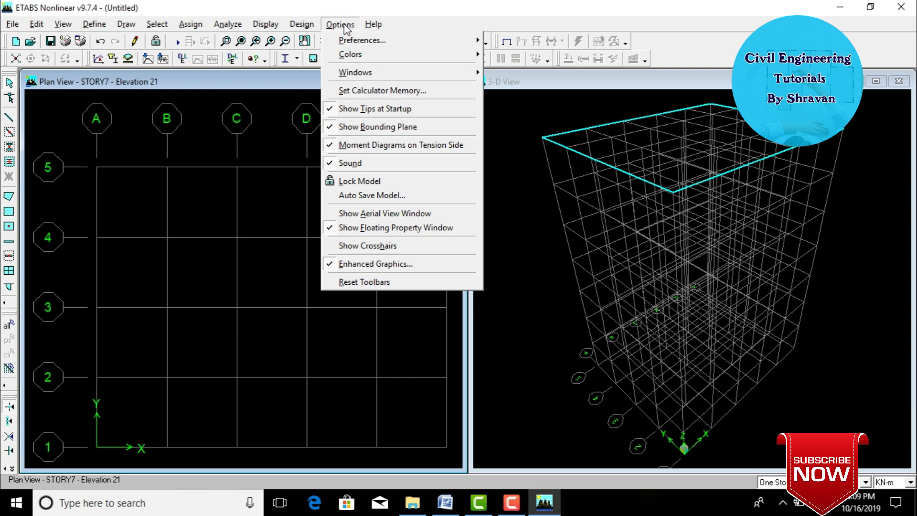
mouse_move(358, 40)
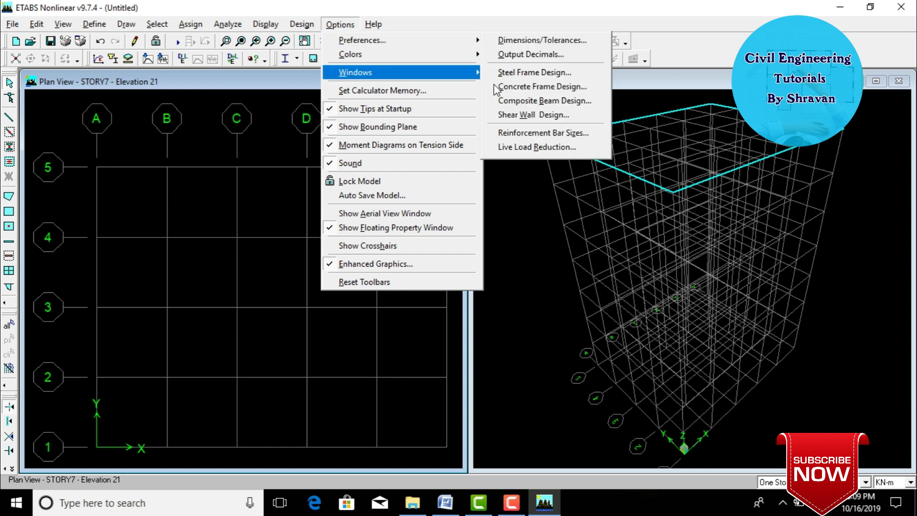
click(526, 72)
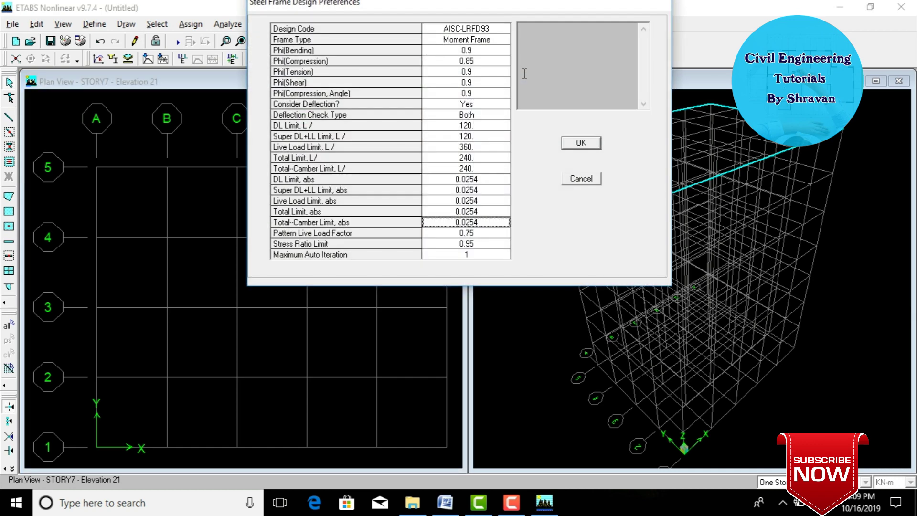
click(495, 31)
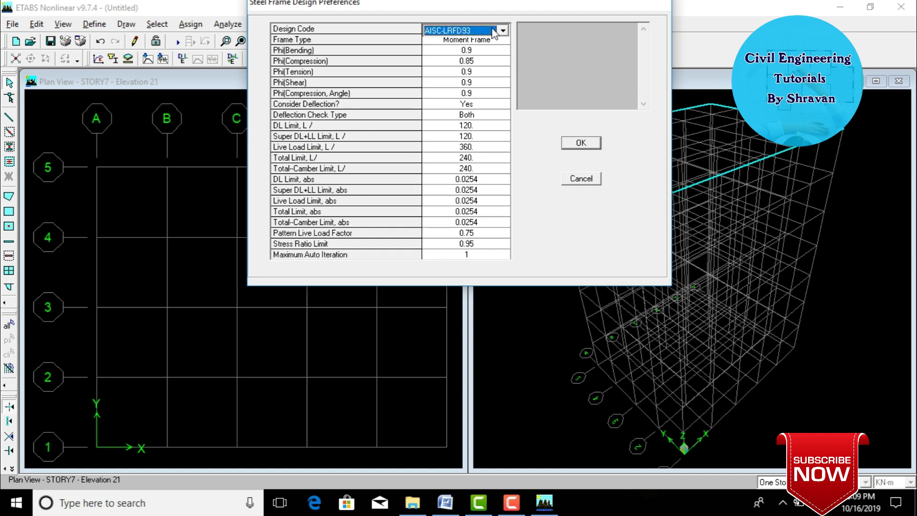
scroll(499, 32, down, 13)
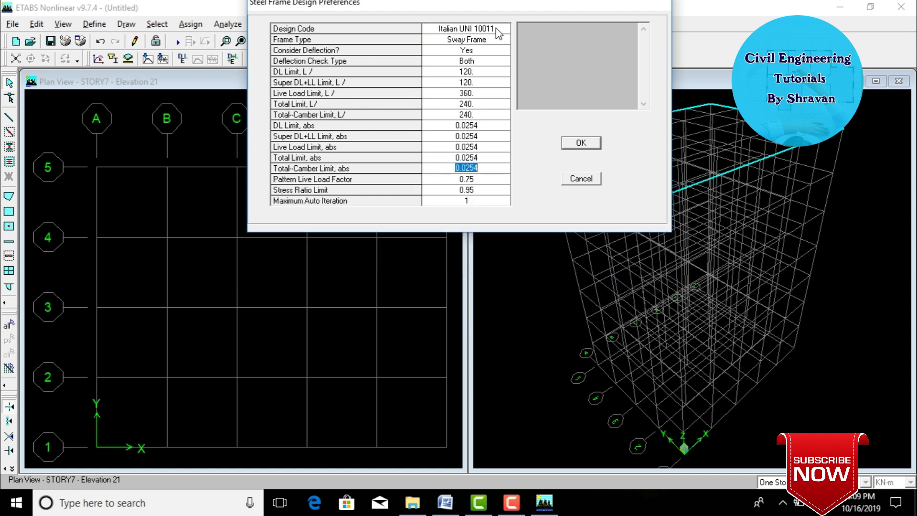
click(498, 32)
click(503, 31)
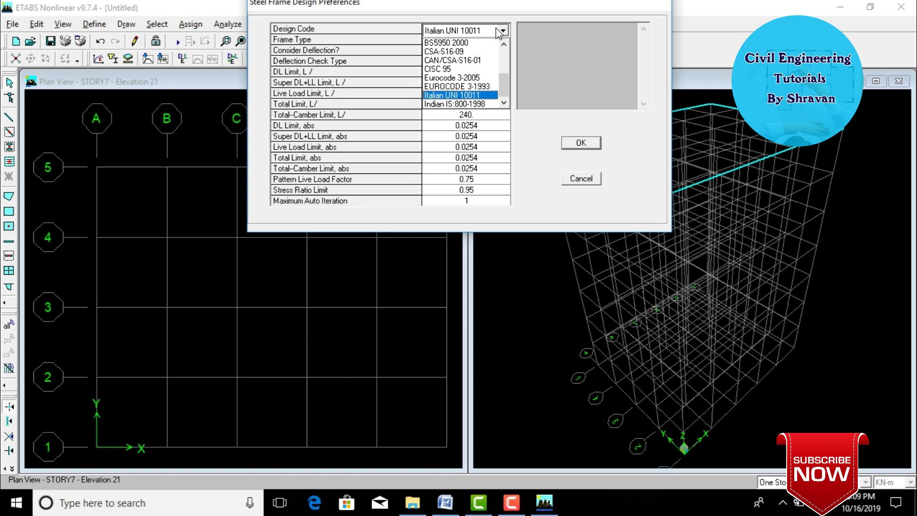
click(444, 104)
click(581, 143)
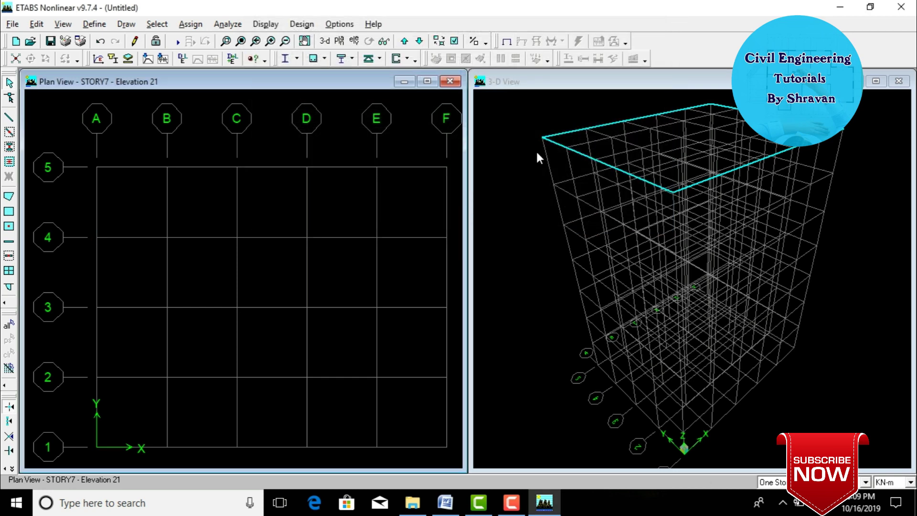
Step: Add a new material to the material definitions and name it M30
click(503, 209)
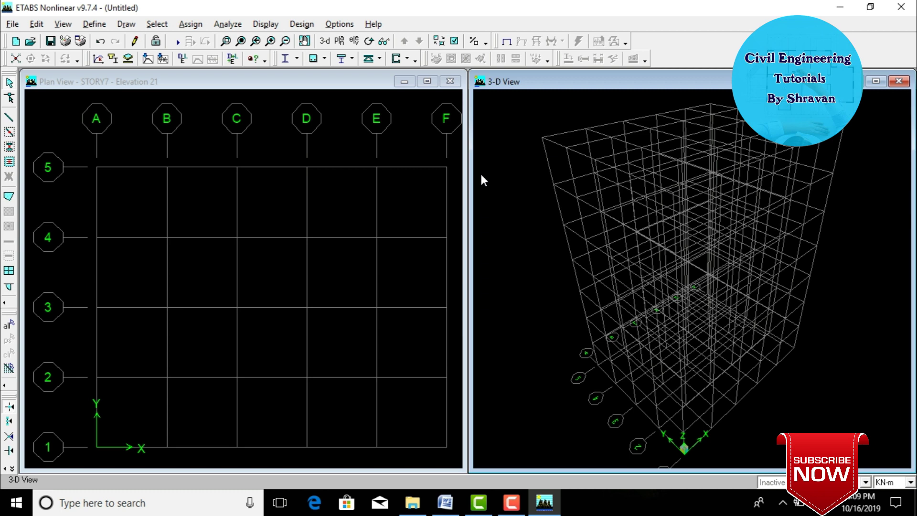
click(95, 24)
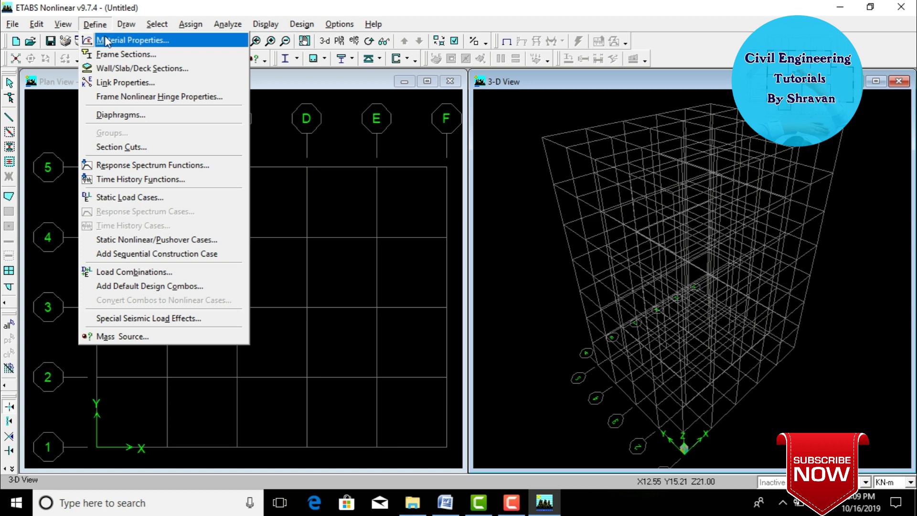
click(107, 41)
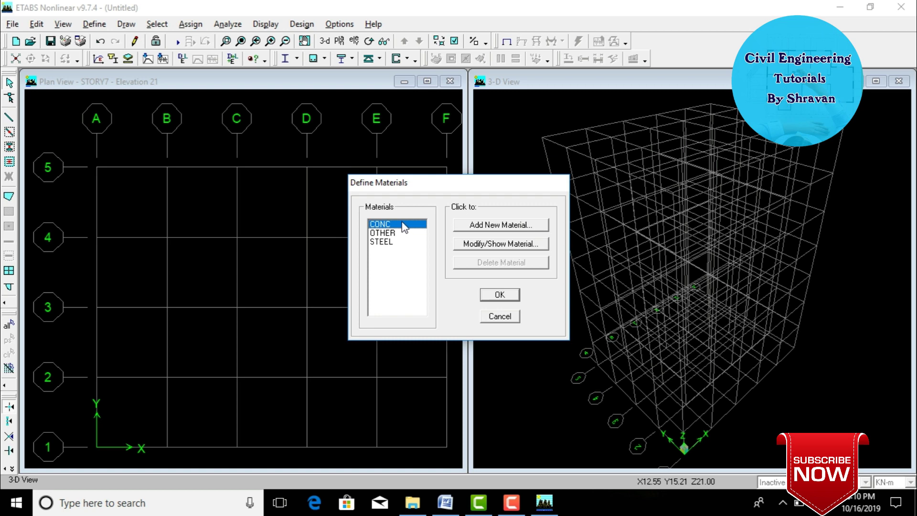
click(480, 227)
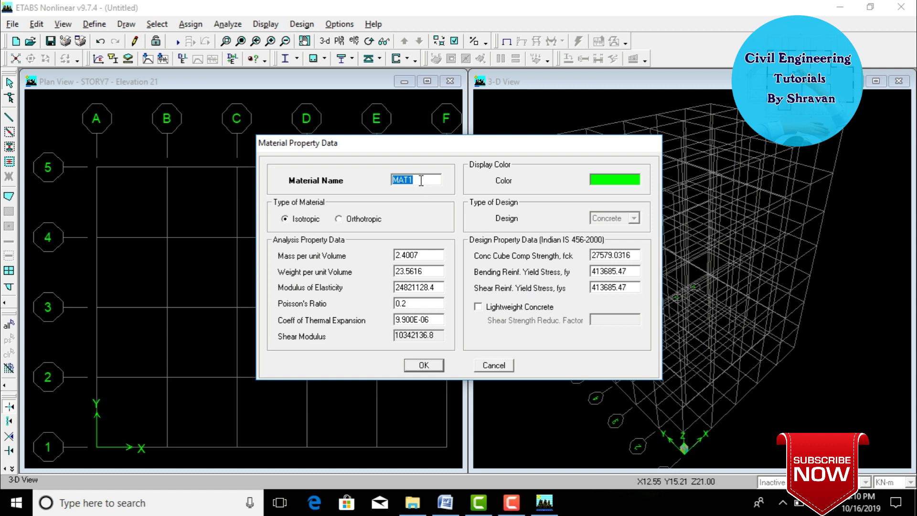
text(M30)
Step: Set M30's concrete cube strength fck to 30000 and both reinforcement yield stresses, fy and fys, to 550000, and save the material definitions
double_click(637, 255)
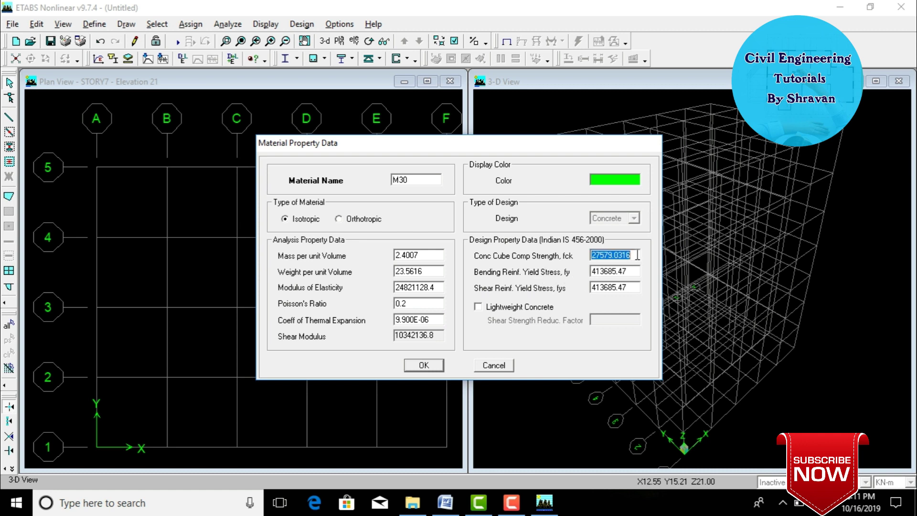
text(30000)
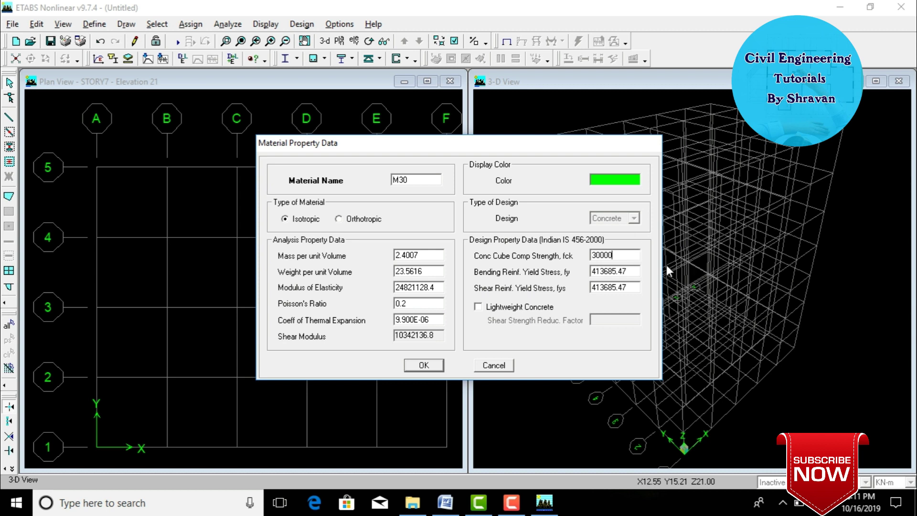
double_click(629, 272)
text(550000)
key(Tab)
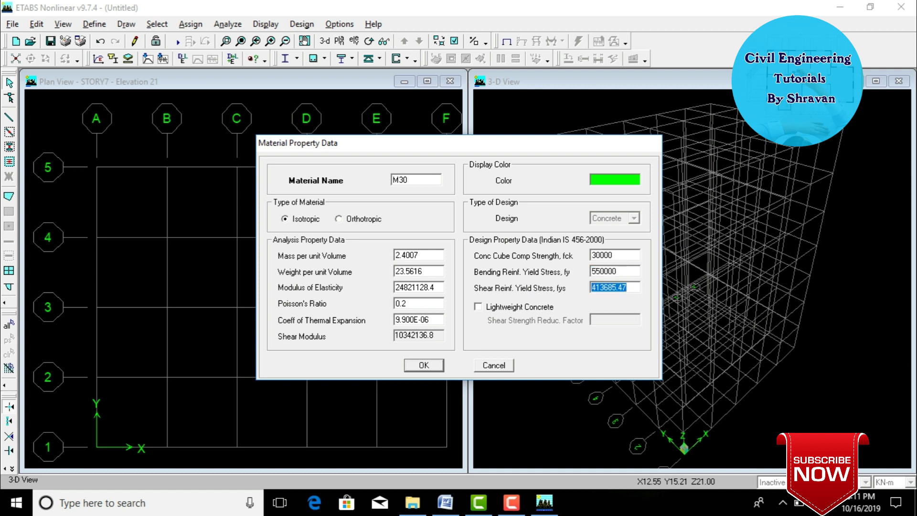
text(550000)
click(423, 365)
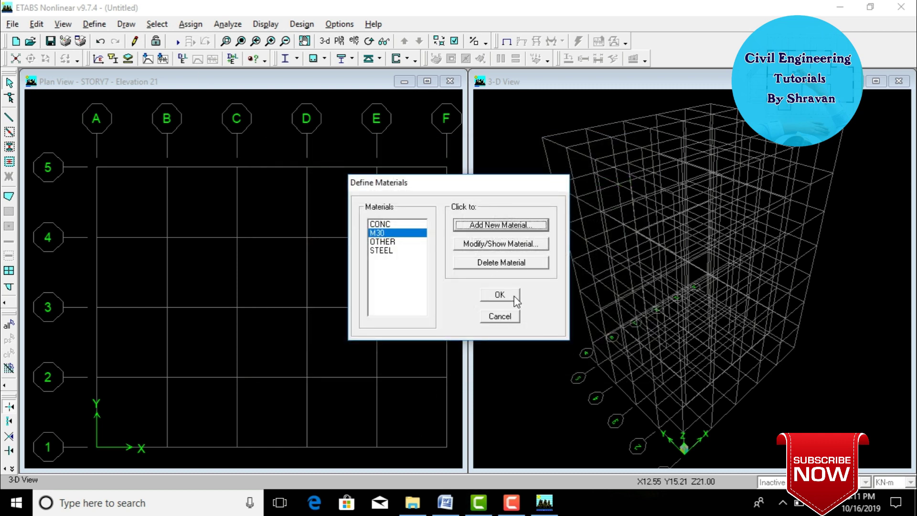
click(513, 297)
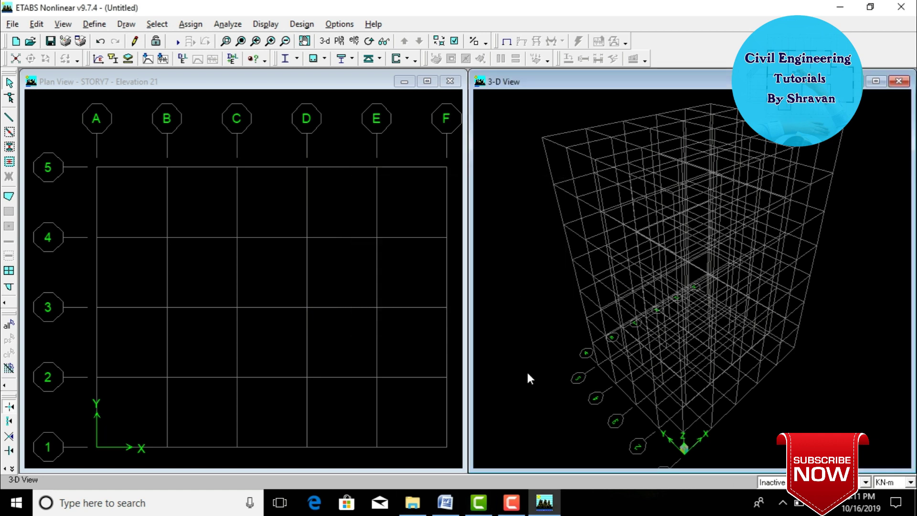
Step: Delete the preset steel sections from the frame property definitions
click(94, 24)
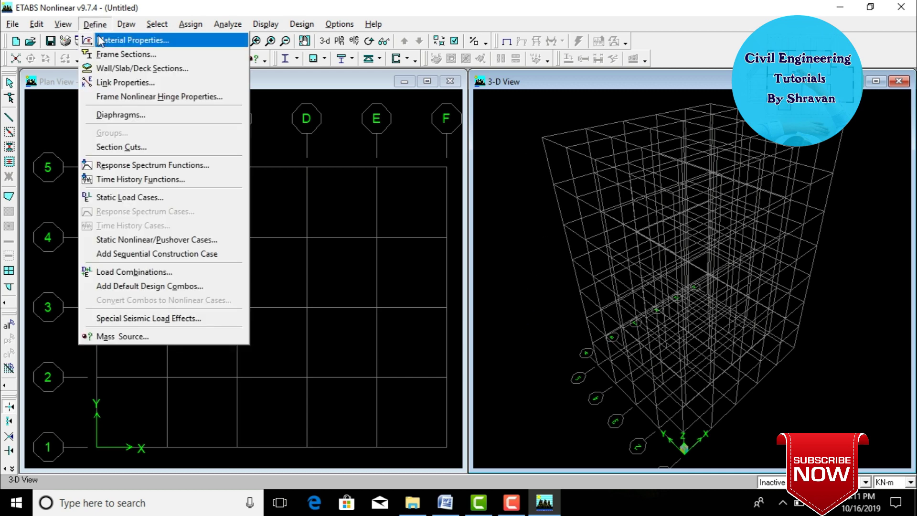
click(105, 54)
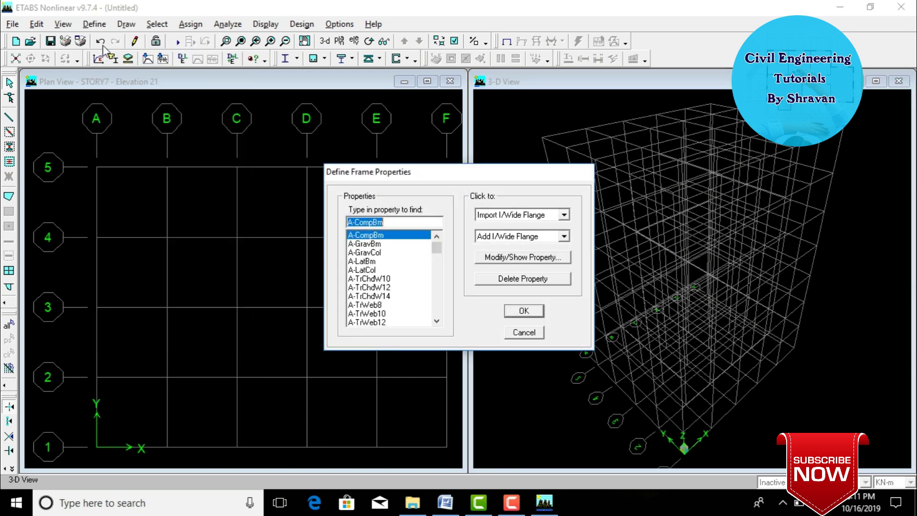
drag(436, 247, 375, 464)
click(509, 279)
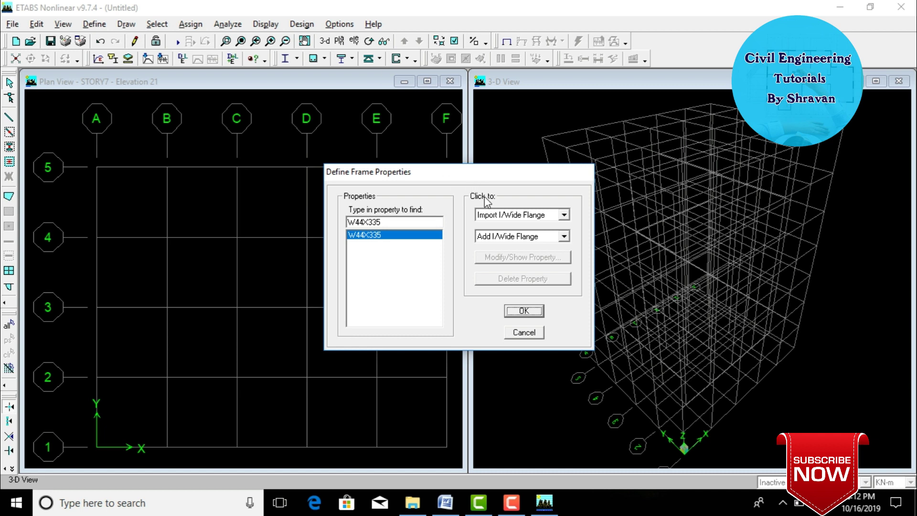
Step: Add a rectangular frame section named B0.4X0.4 and assign it the M30 material
click(499, 237)
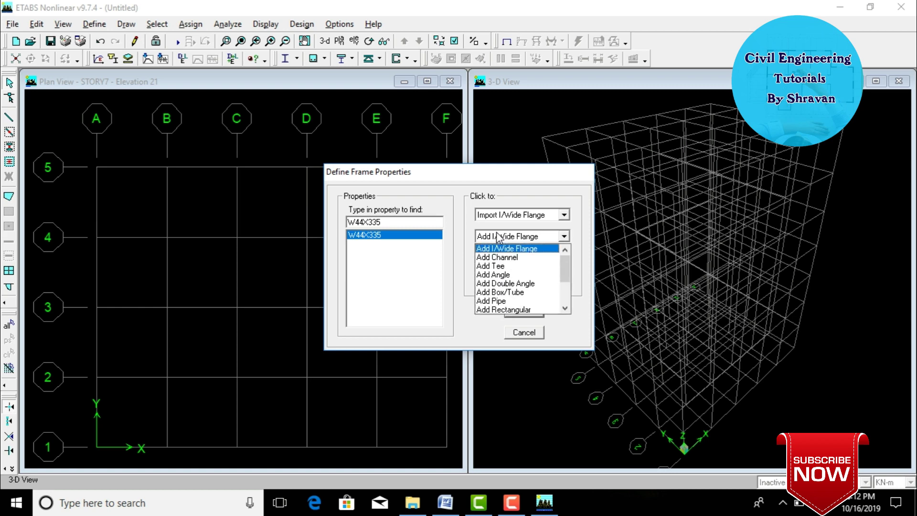
click(495, 310)
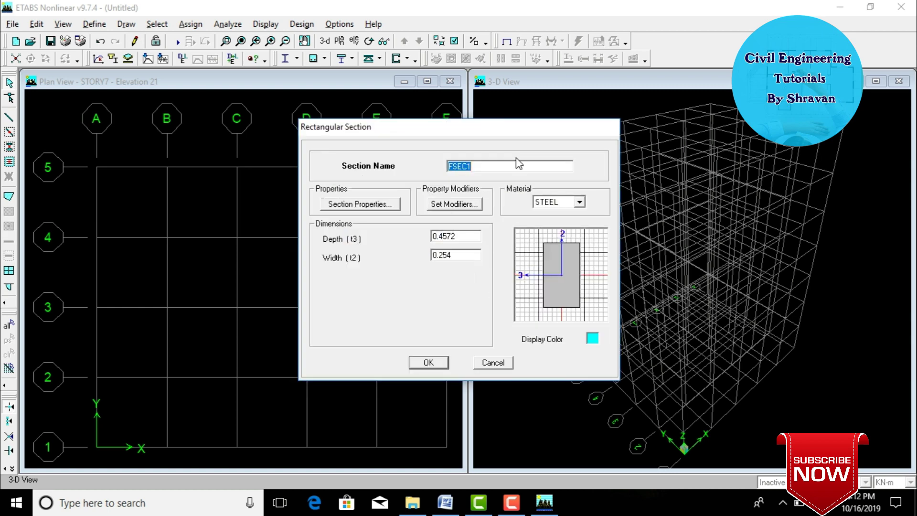
text(B0.4X0.4)
click(553, 207)
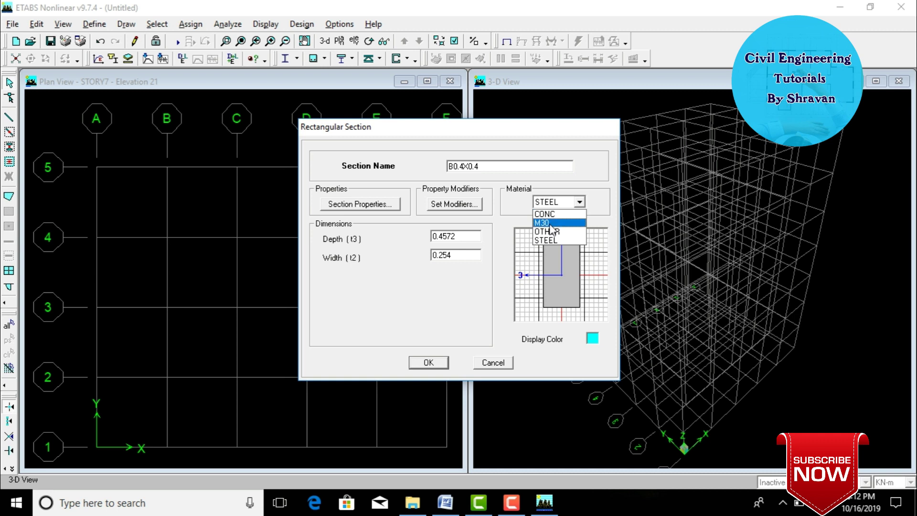
click(549, 220)
Step: Set the rectangular section's depth (t3) and width (t2) to 0.4
key(Tab)
text(0)
key(BackSpace)
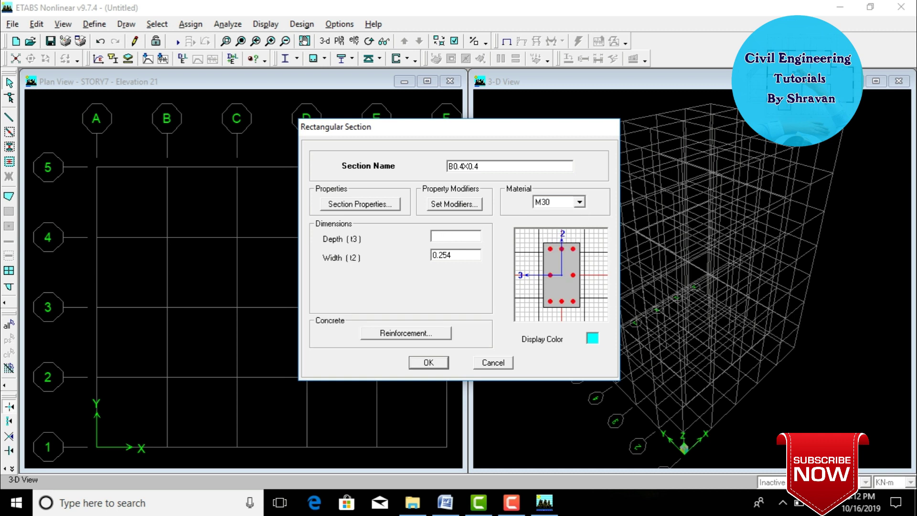
text(0.4)
key(Tab)
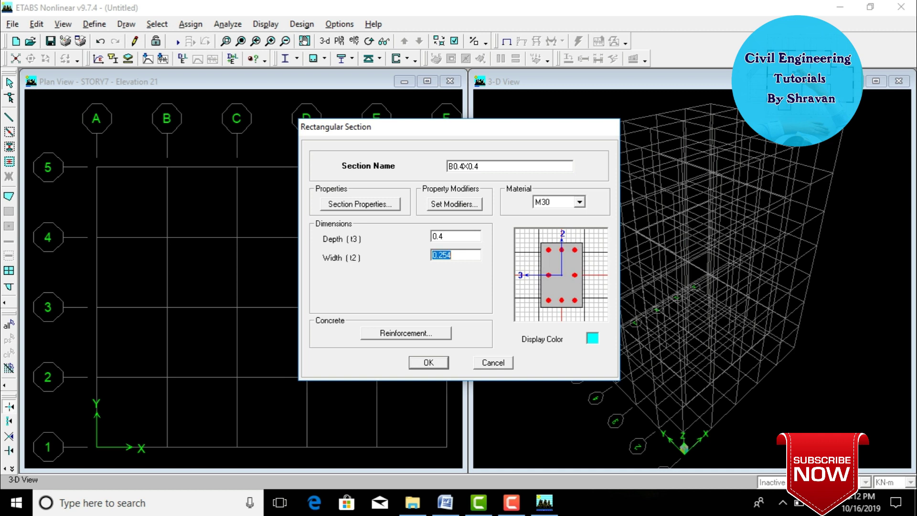
text(0.4)
Step: Set the section's reinforcement design type to Beam and save the B0.4X0.4 section
click(413, 332)
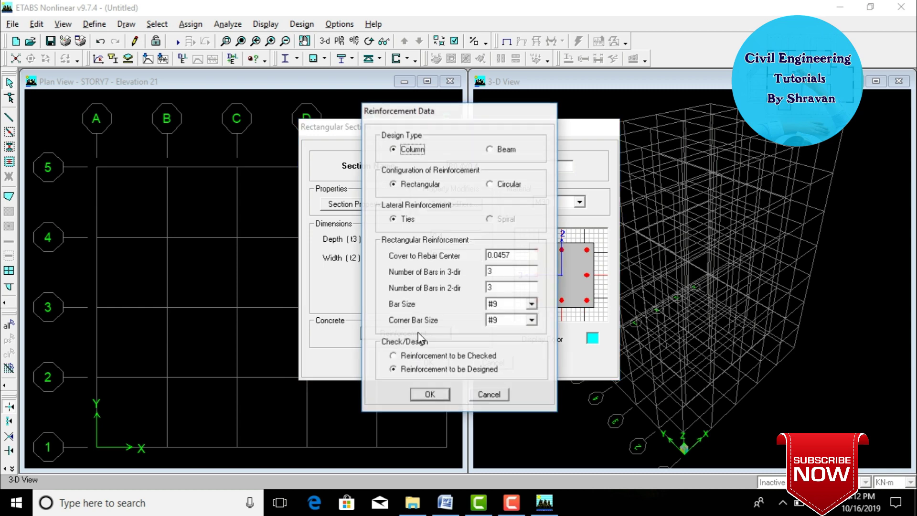
click(503, 150)
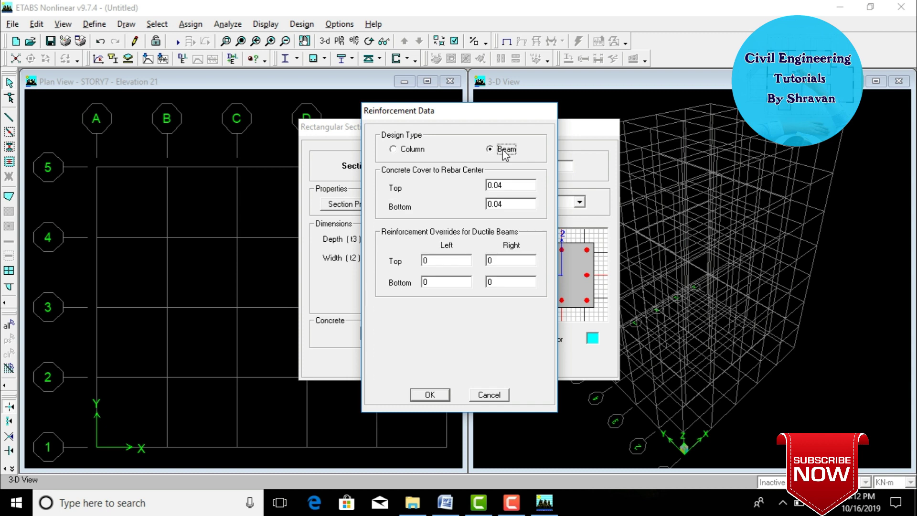
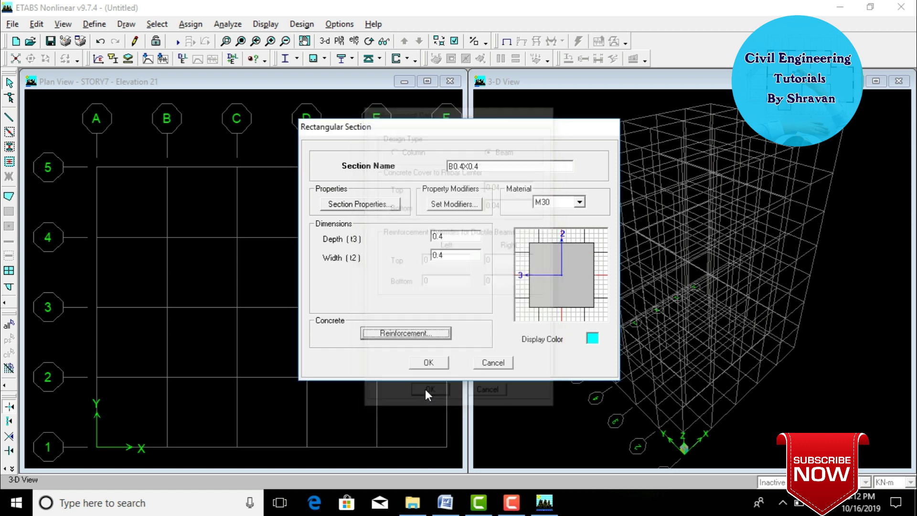
click(428, 363)
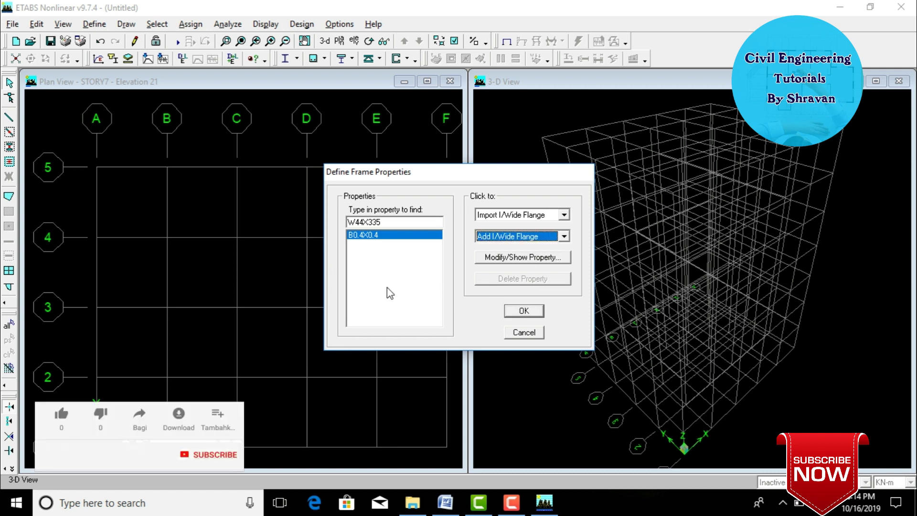
Step: Add a Section Designer frame section named CC with M30 as base material and open it in Section Designer
click(387, 290)
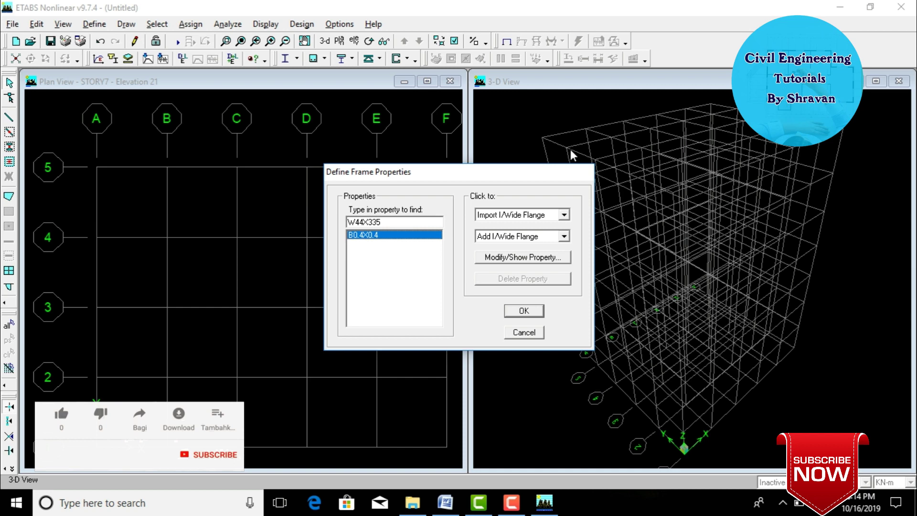
click(549, 237)
scroll(514, 294, down, 2)
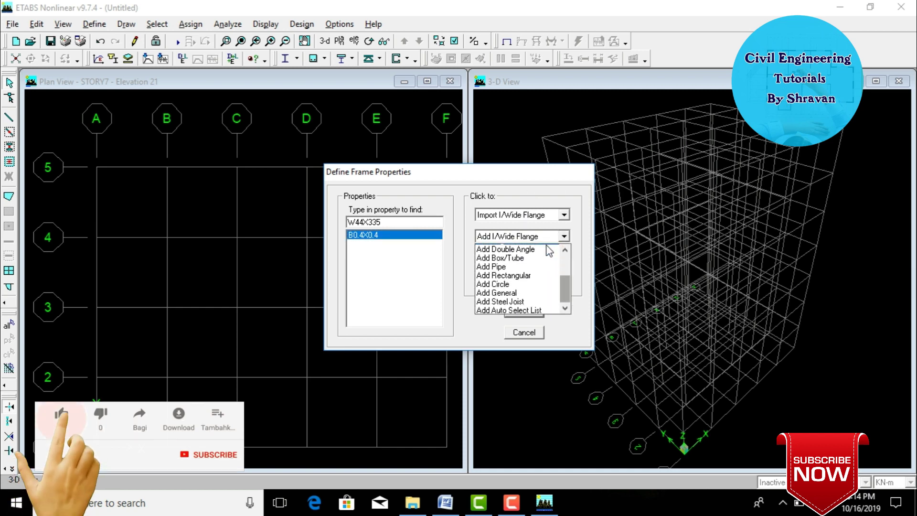
click(512, 301)
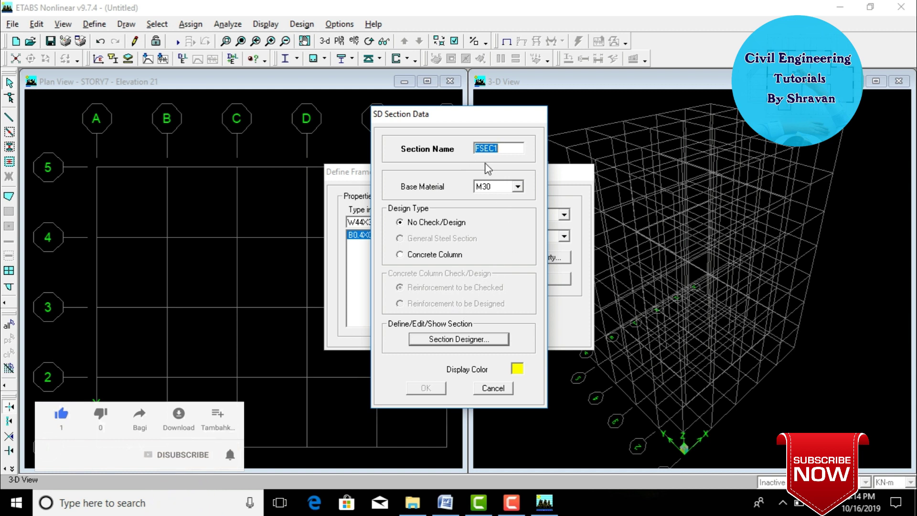
text(CC)
click(470, 341)
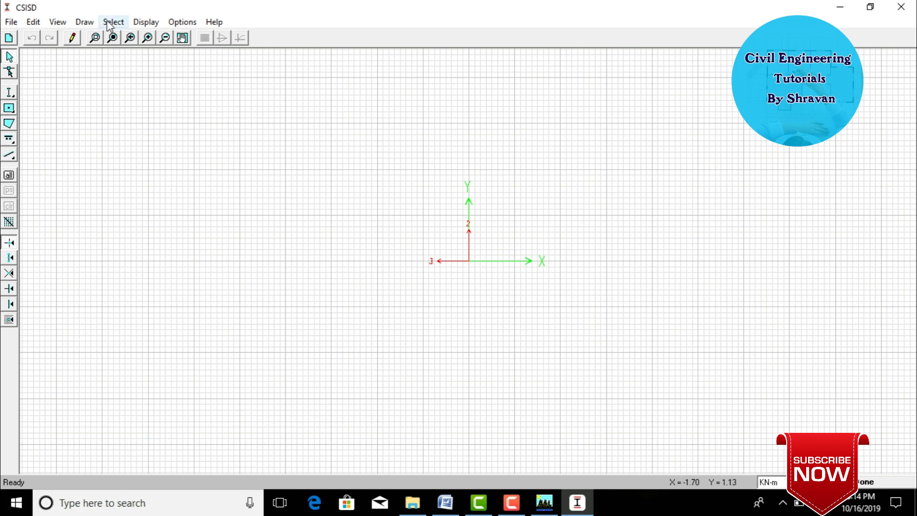
Step: Draw an I/Wide Flange shape about 0.5 m high and 0.5 m wide, centred on the origin
click(85, 22)
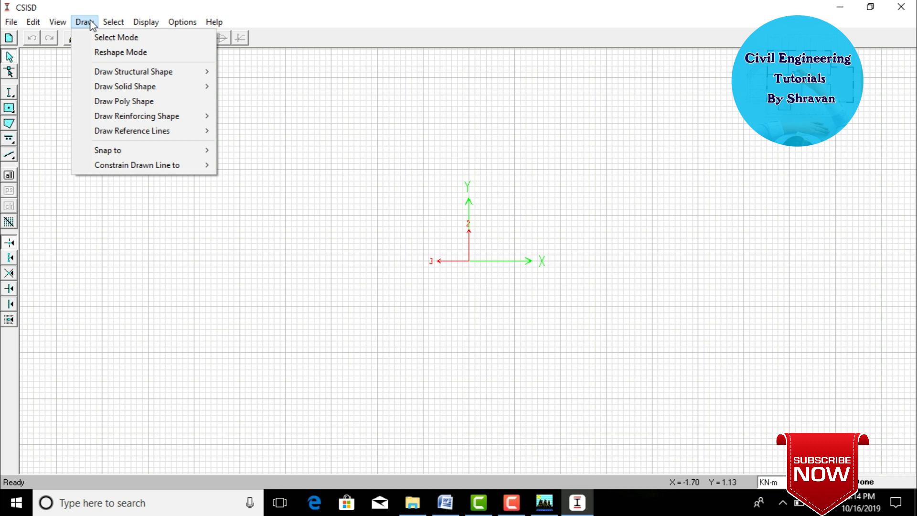
mouse_move(128, 75)
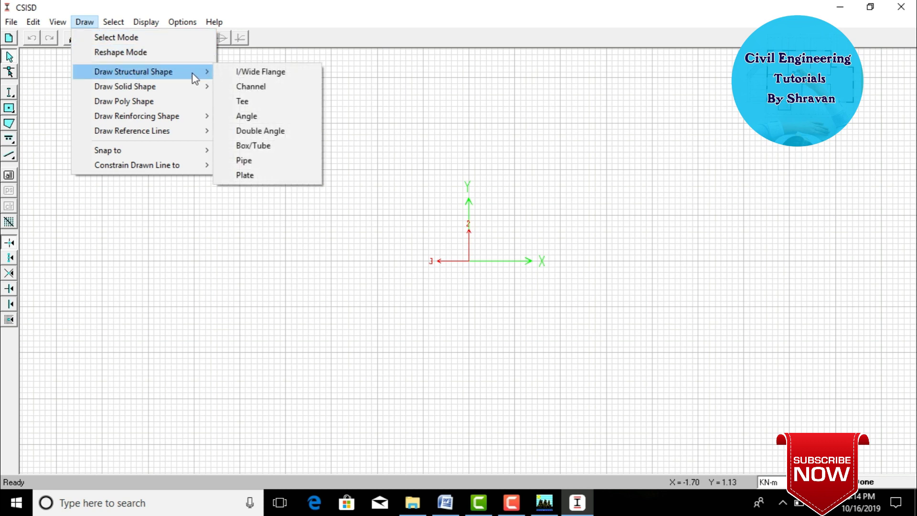
click(242, 71)
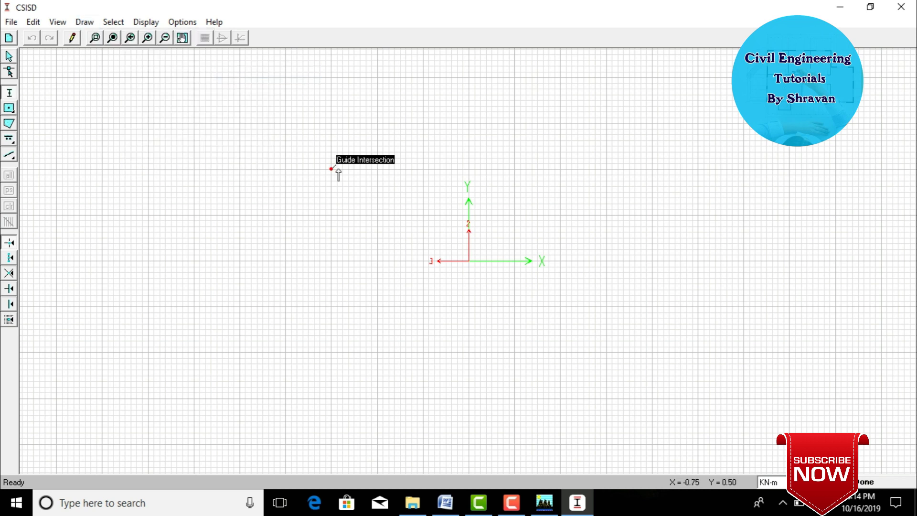
click(471, 260)
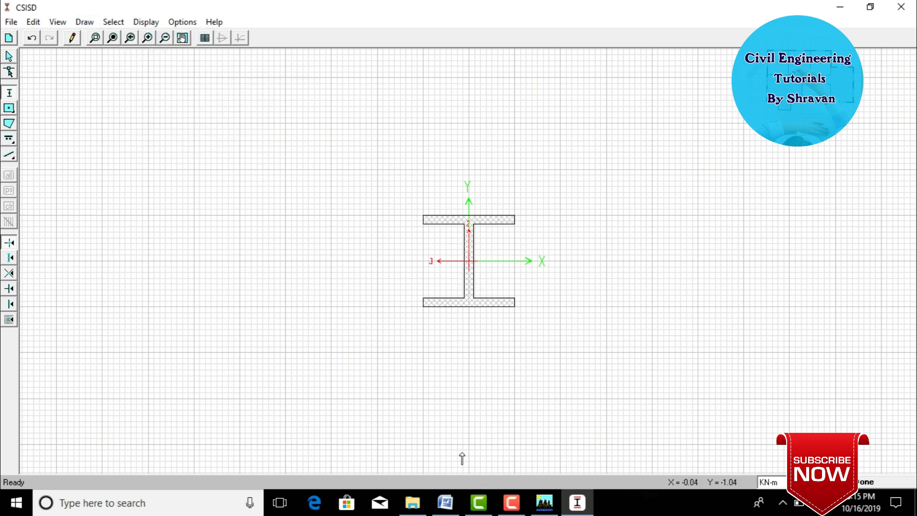
key(Escape)
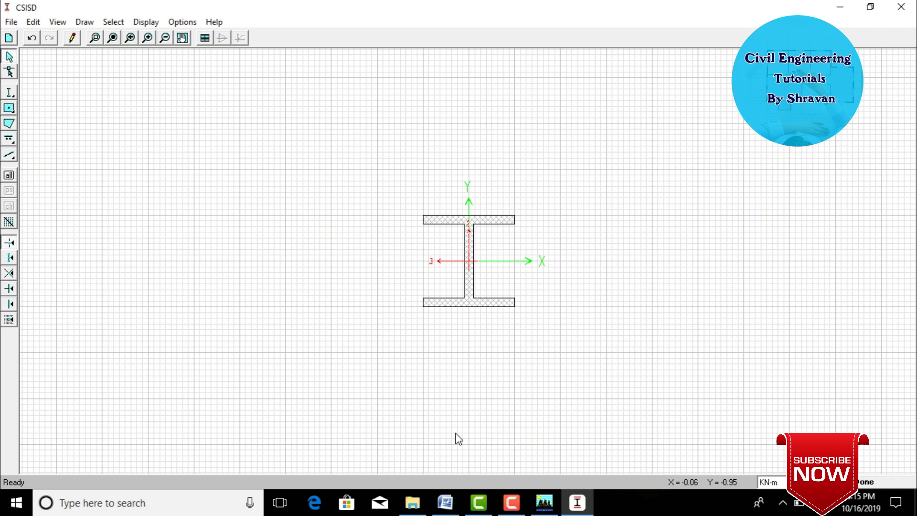
Step: Open the I-section's shape properties and examine its height, flange width, flange thickness and web thickness values
click(467, 308)
right_click(463, 306)
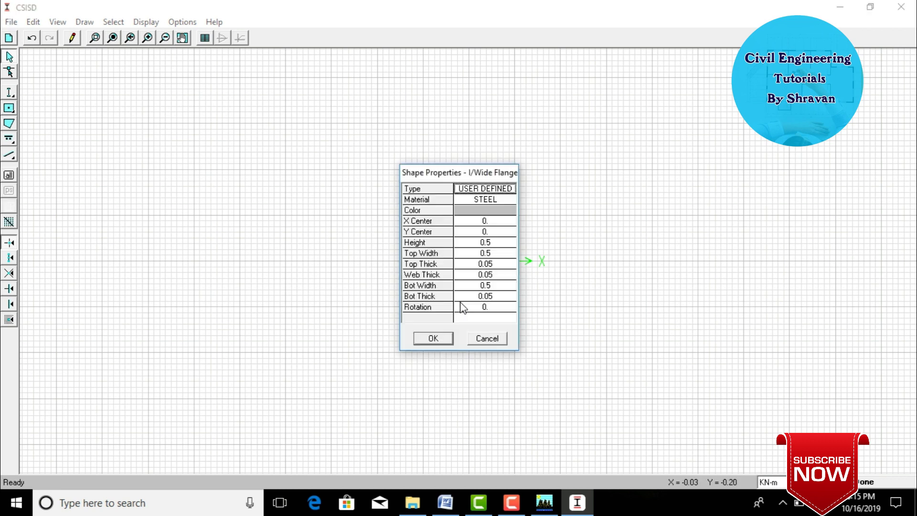
click(485, 253)
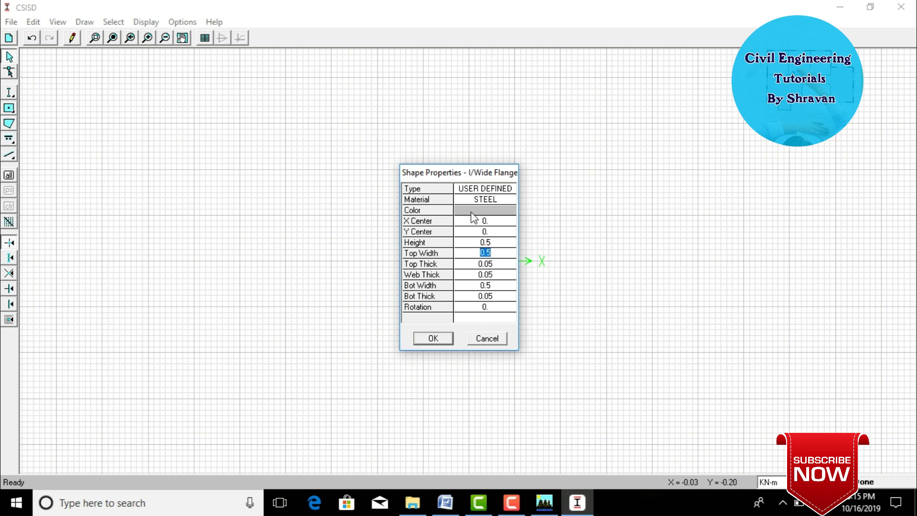
click(501, 242)
click(502, 254)
click(496, 265)
click(496, 263)
click(492, 274)
click(493, 285)
click(506, 299)
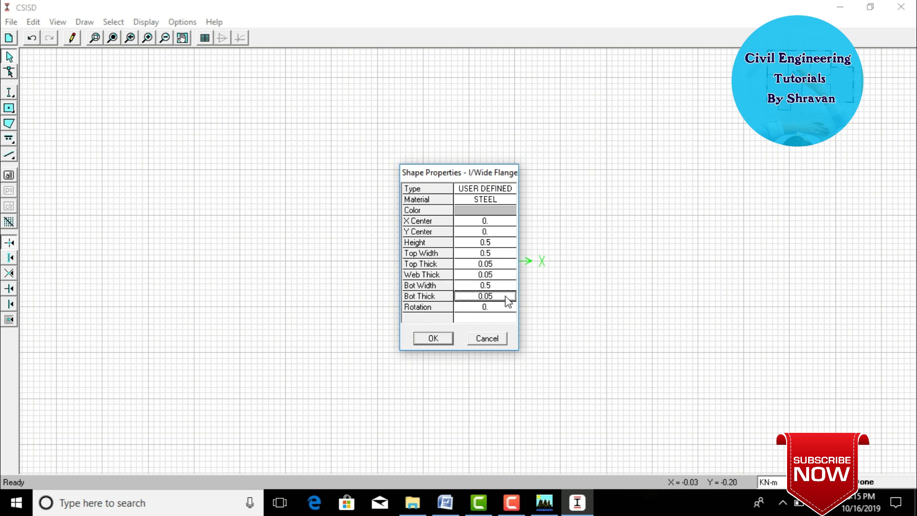
Step: Set the I-section's height and top width to 0.3 and its top thickness to 0.03
click(497, 244)
click(497, 243)
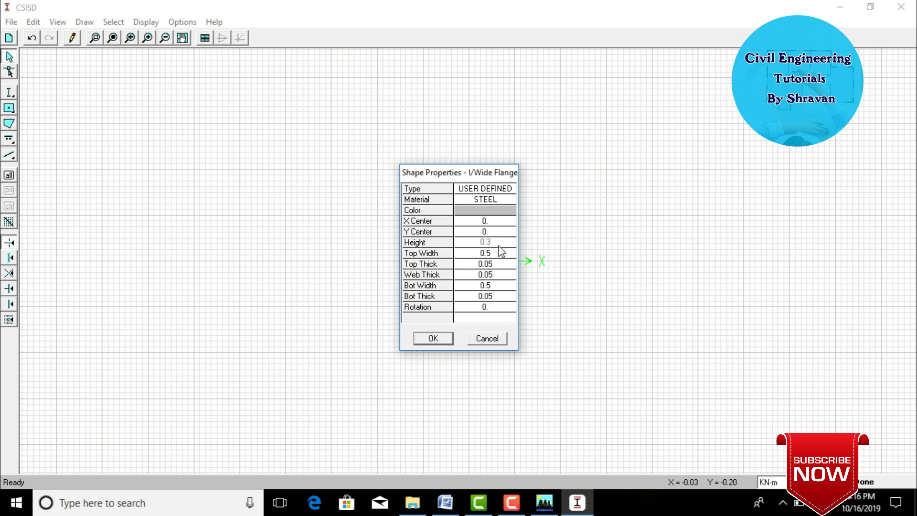
click(496, 254)
click(496, 255)
key(BackSpace)
text(3)
click(500, 265)
click(499, 264)
key(BackSpace)
text(3)
Step: Set the I-section's web thickness to 0.03, bottom width to 0.3 and bottom thickness to 0.03, and apply the shape properties
click(499, 280)
click(499, 280)
key(BackSpace)
text(3)
click(498, 286)
click(500, 285)
key(BackSpace)
text(3)
click(499, 297)
click(501, 297)
text(3)
click(433, 339)
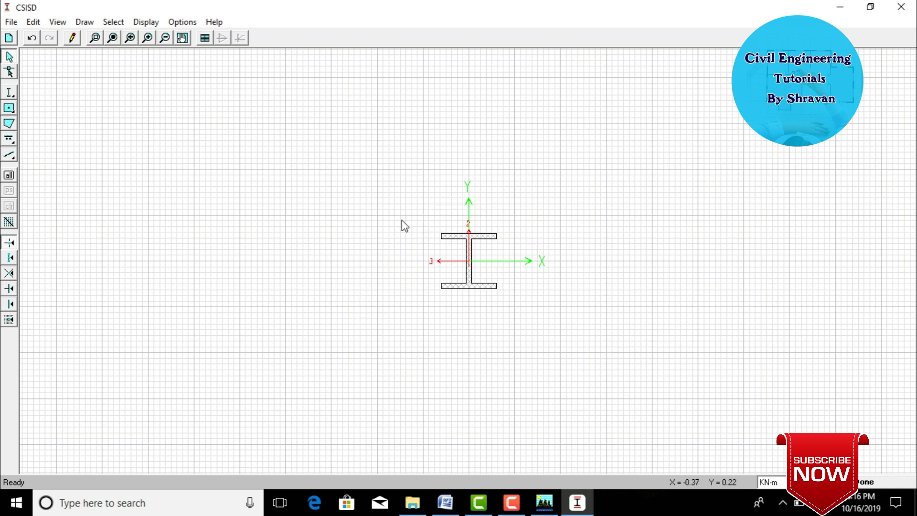
Step: Draw a solid rectangle about 0.5 m square, centred on the origin so that it encases the I-section
click(83, 24)
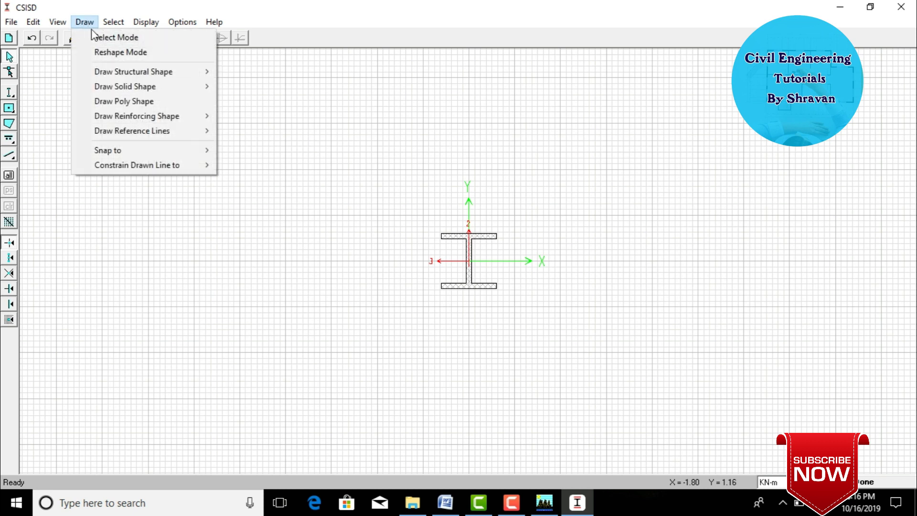
mouse_move(109, 76)
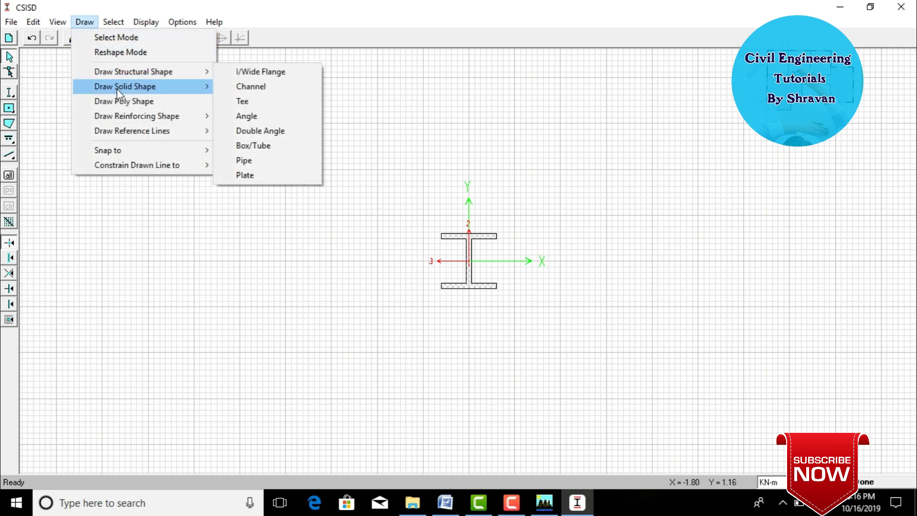
mouse_move(118, 93)
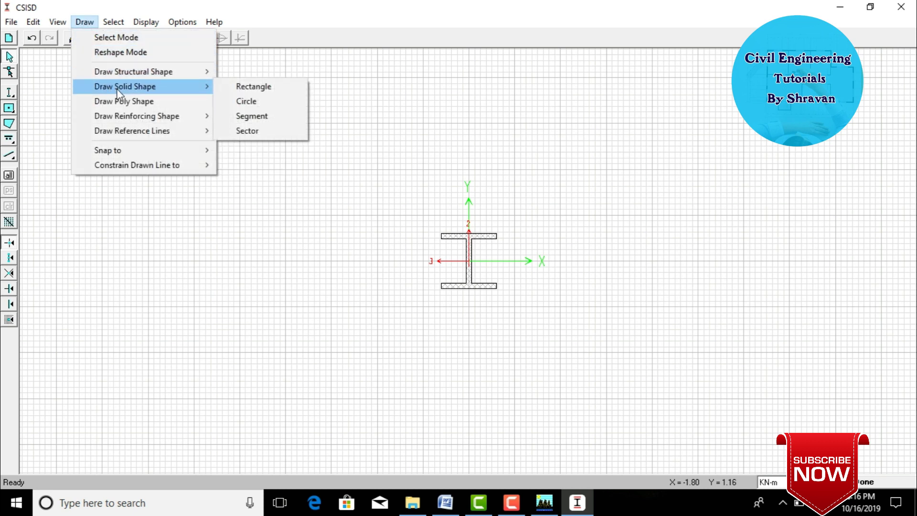
click(257, 88)
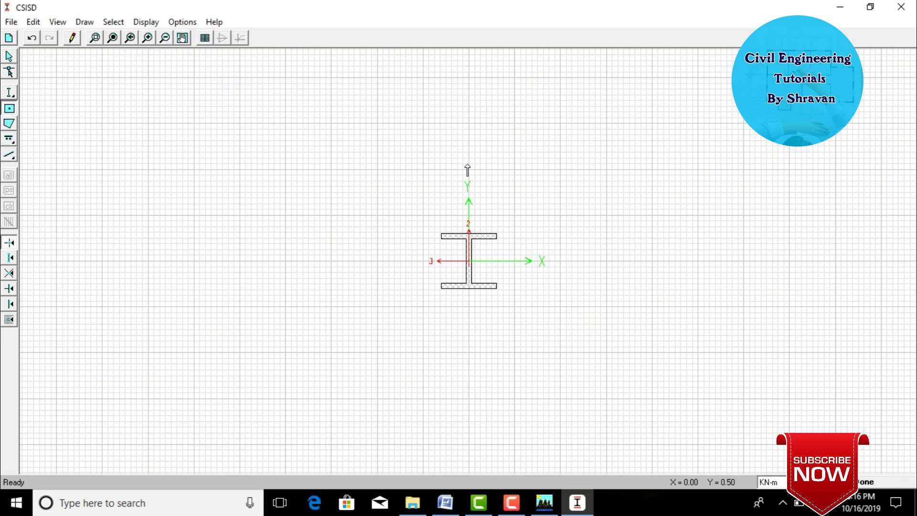
click(469, 260)
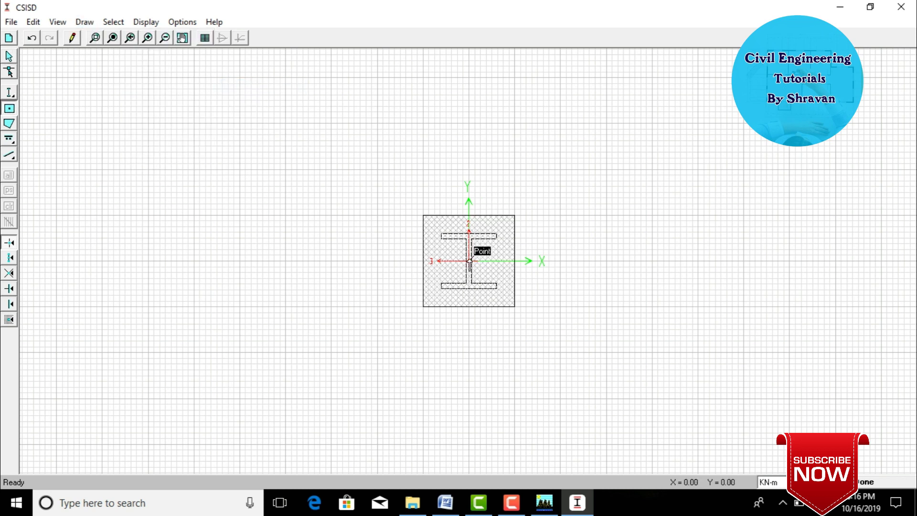
key(Escape)
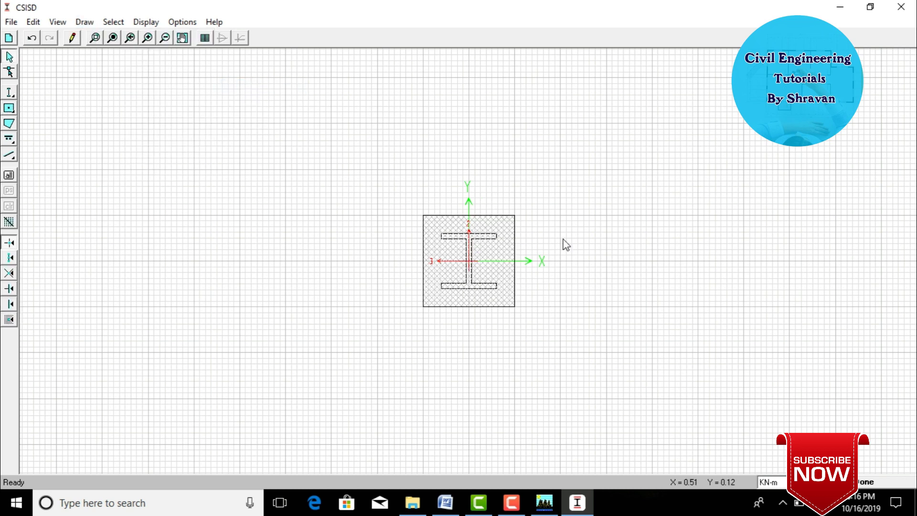
Step: Review the solid rectangle's shape properties, including its material, height, width and reinforcing setting
click(509, 245)
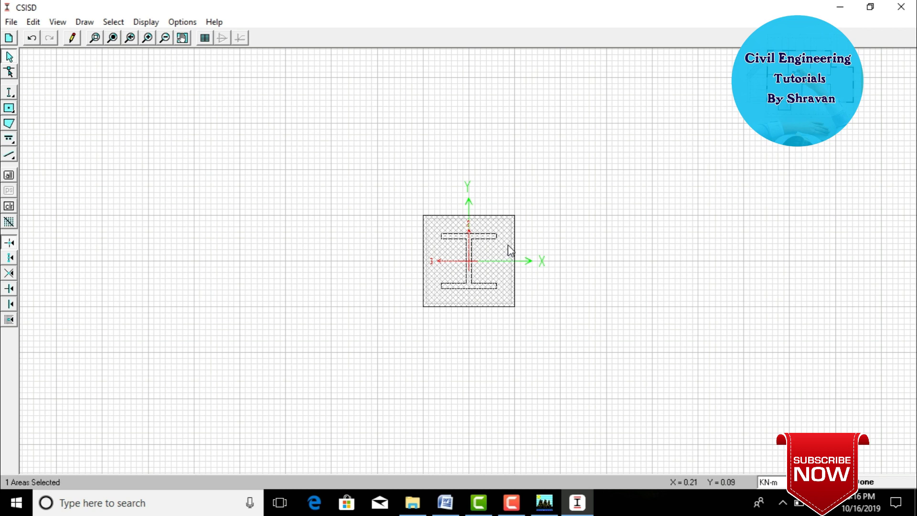
right_click(508, 244)
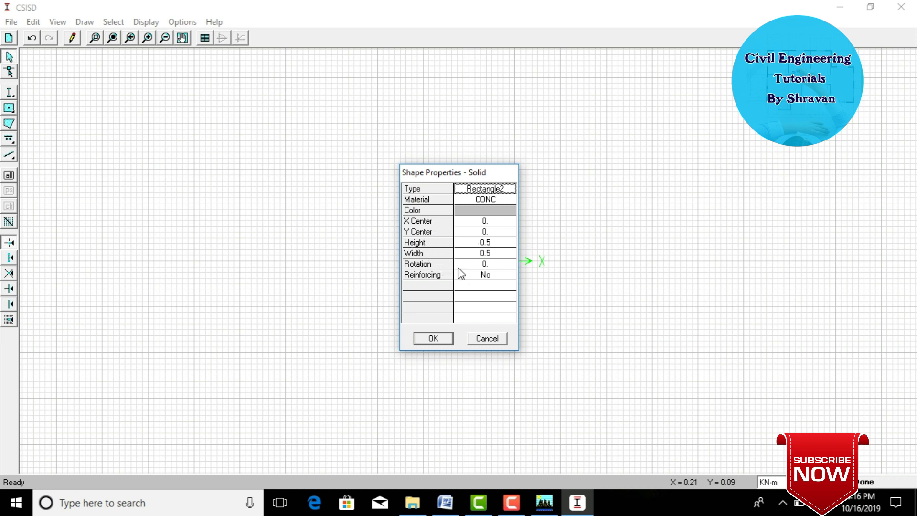
click(433, 338)
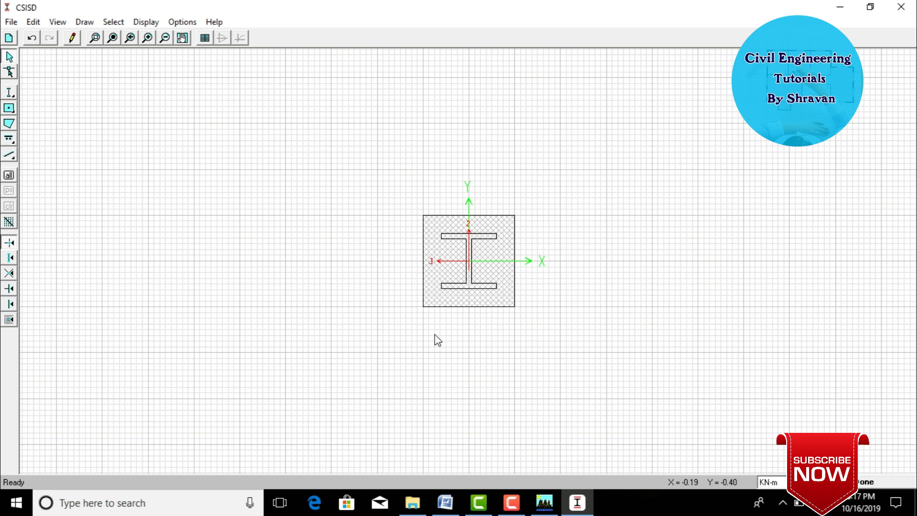
Step: Close the section drawing, save the CC composite column section and accept the frame properties
click(905, 9)
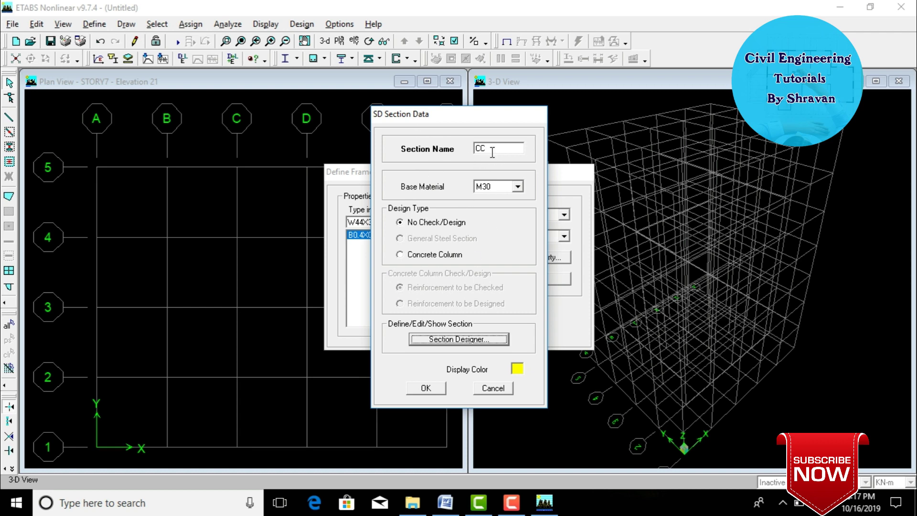
click(461, 340)
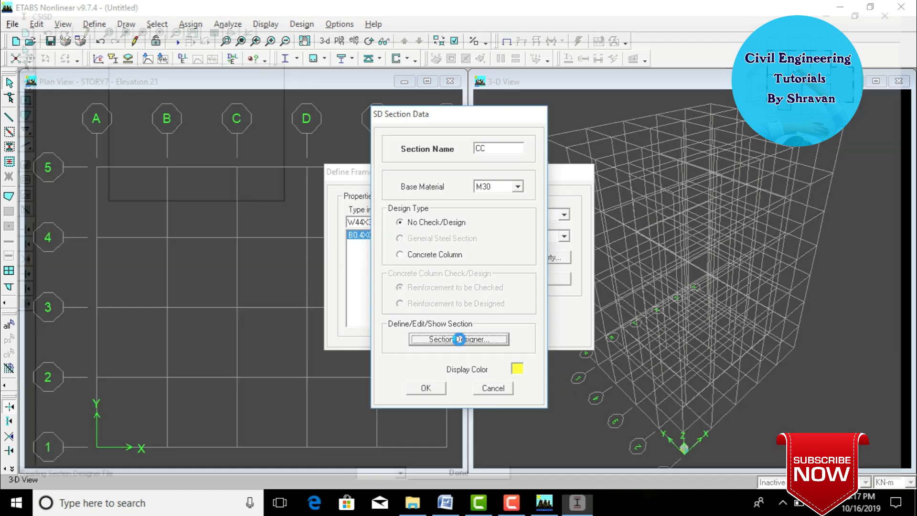
click(901, 7)
click(425, 388)
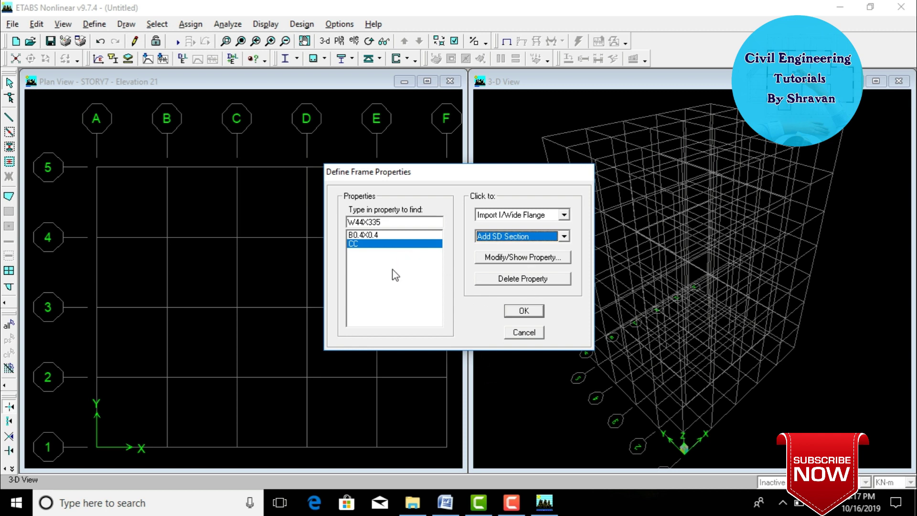
click(524, 311)
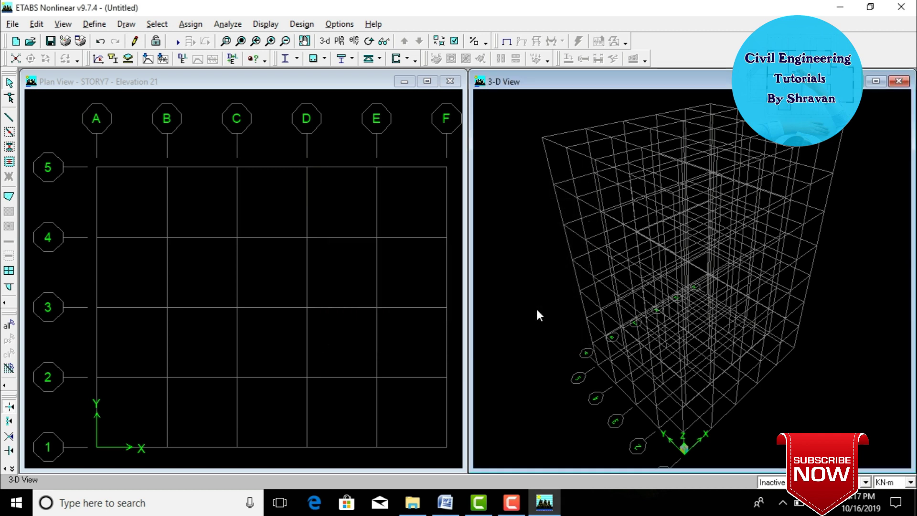
Step: Delete the DECK1, PLANK1 and SLAB1 sections from the wall, slab and deck section definitions
click(407, 142)
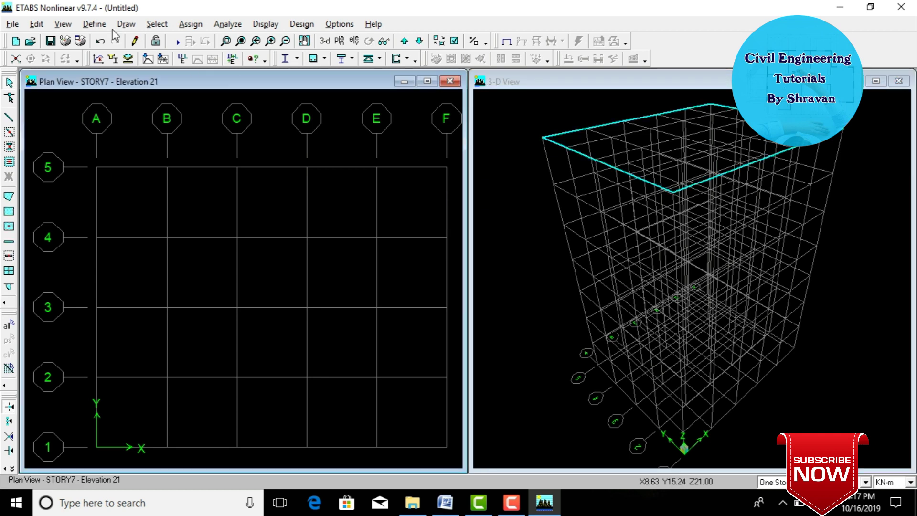
click(94, 24)
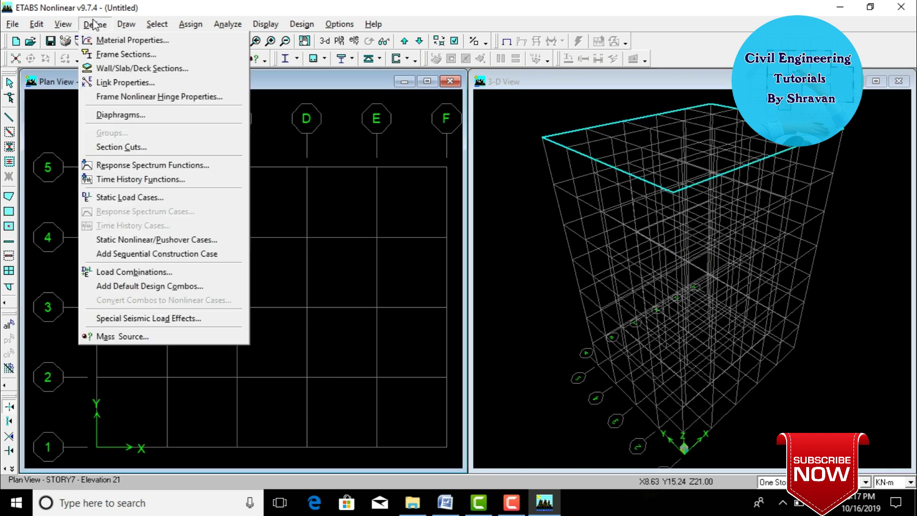
click(114, 69)
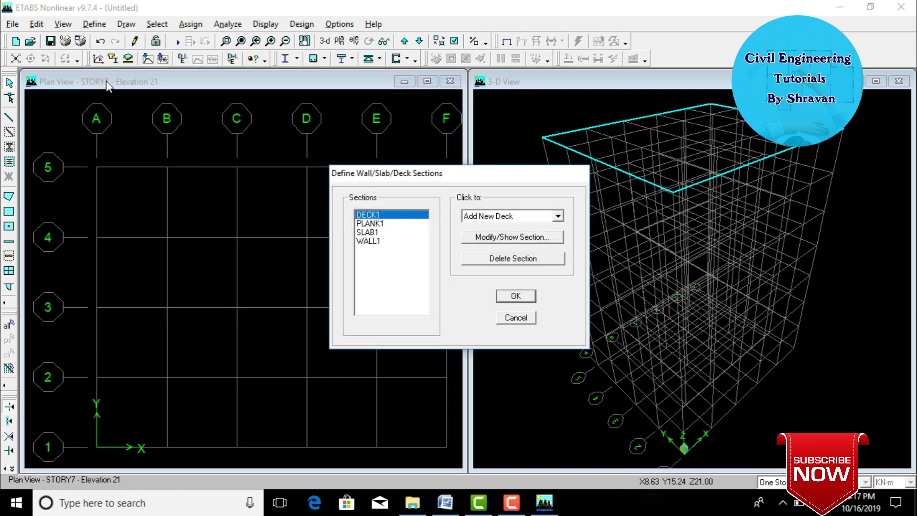
drag(379, 218, 378, 243)
click(378, 223)
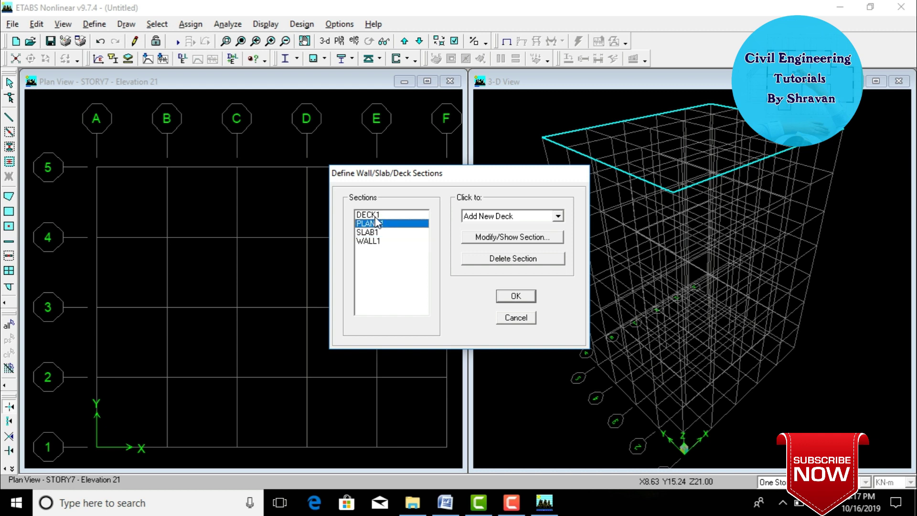
click(376, 216)
click(499, 258)
click(500, 258)
click(499, 258)
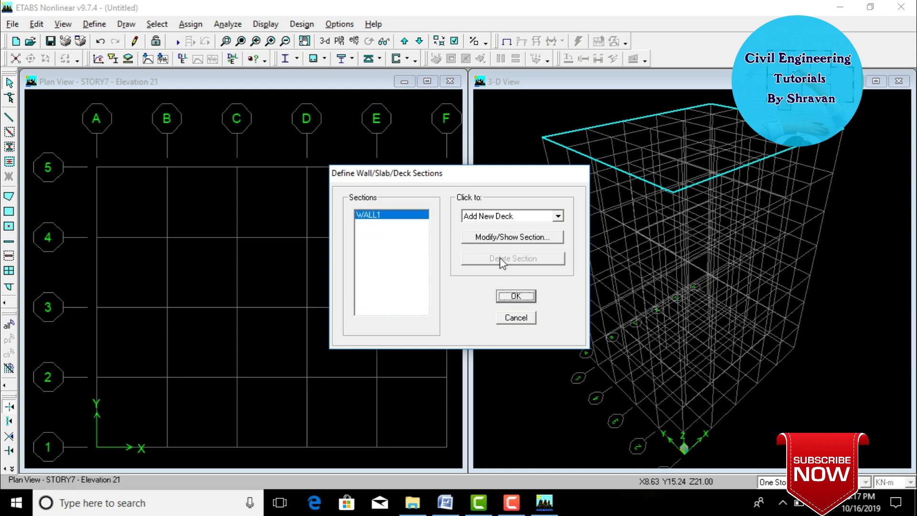
Step: Add a new slab section named S150 with M30 as its material
click(510, 218)
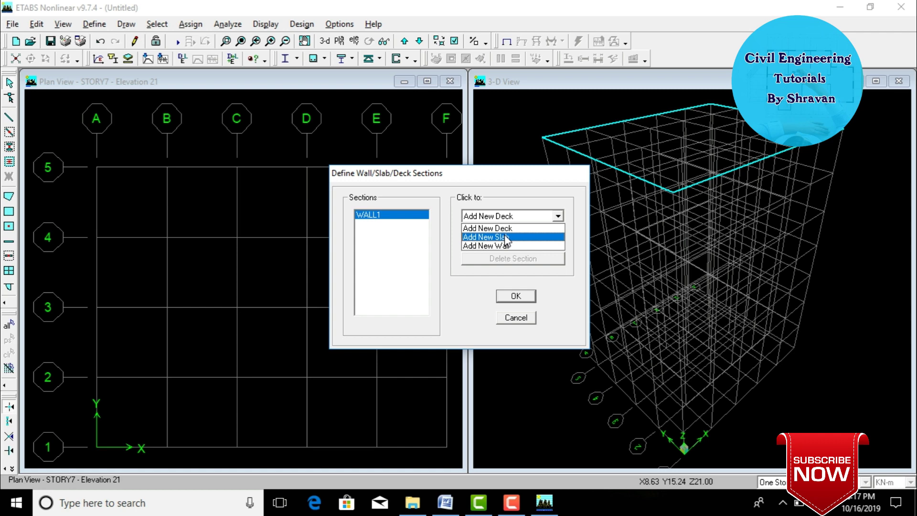
click(506, 238)
text(S145)
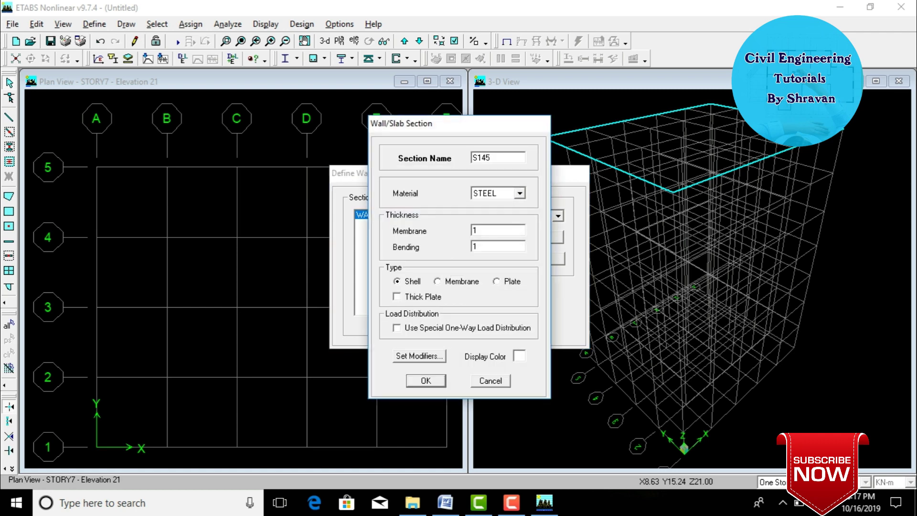
key(BackSpace)
key(BackSpace)
click(499, 193)
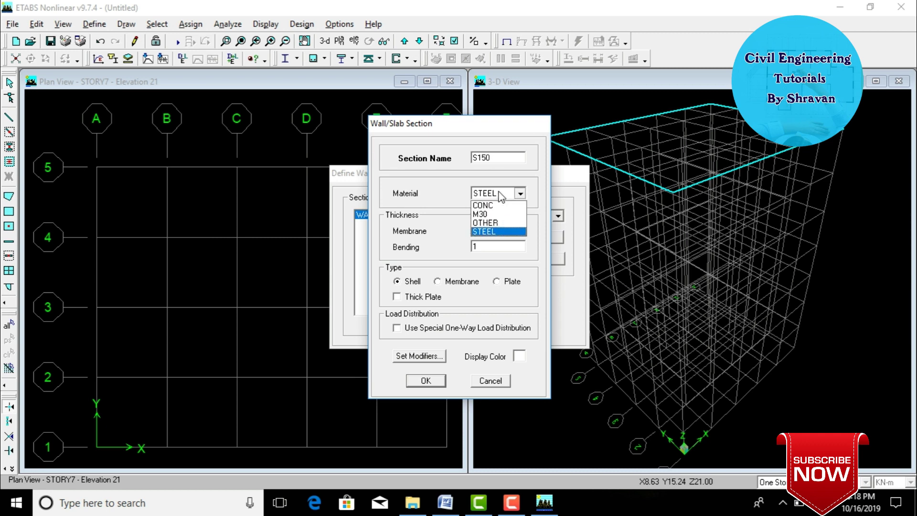
click(492, 214)
Step: Set slab S150's membrane and bending thicknesses to 0.15, make it a Membrane type and save the section
double_click(486, 230)
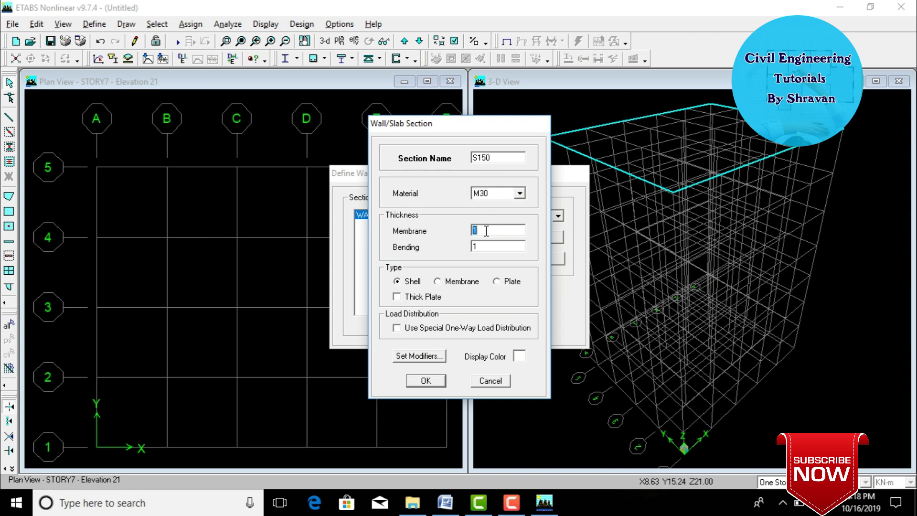
text(0.15)
click(449, 283)
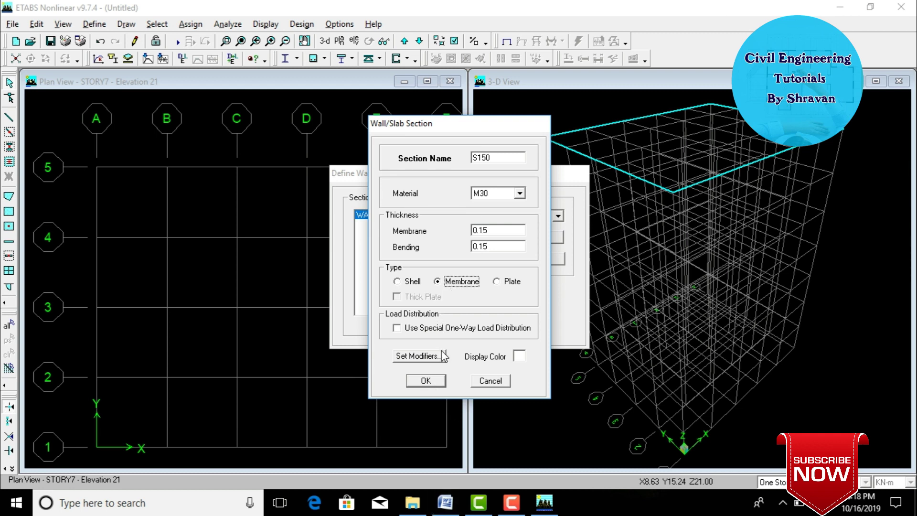
click(426, 381)
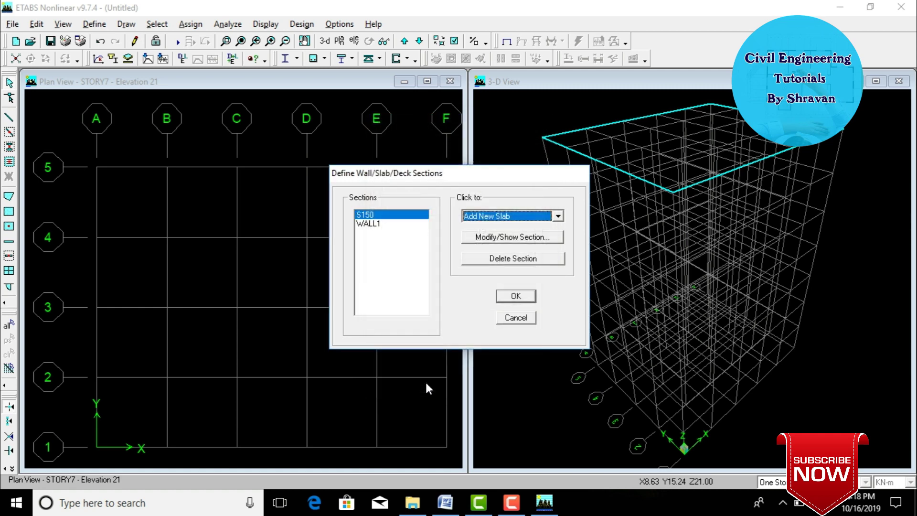
click(372, 223)
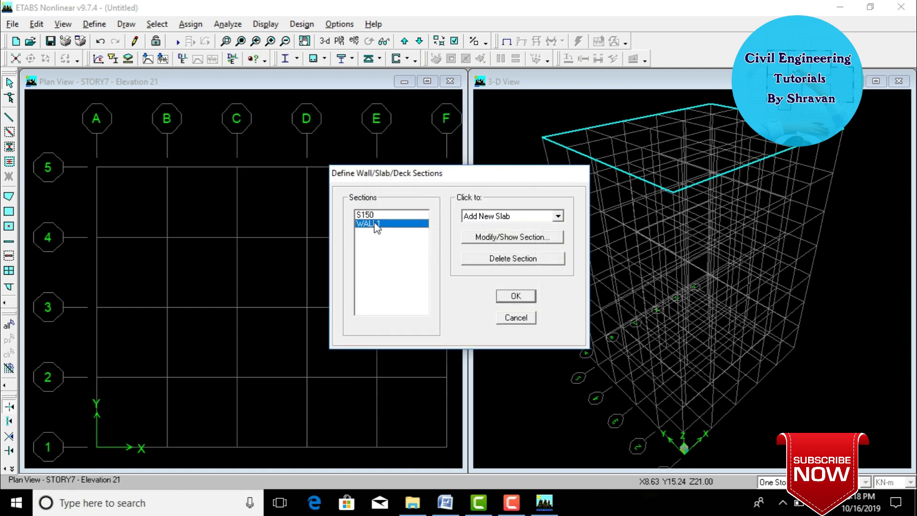
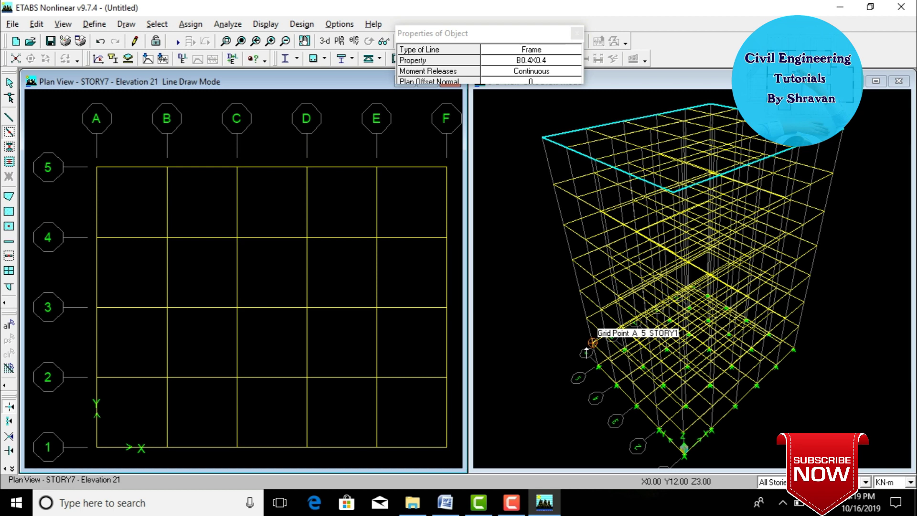
Step: Place CC columns at all grid intersections from A to F and 1 to 5 in the plan view
key(Escape)
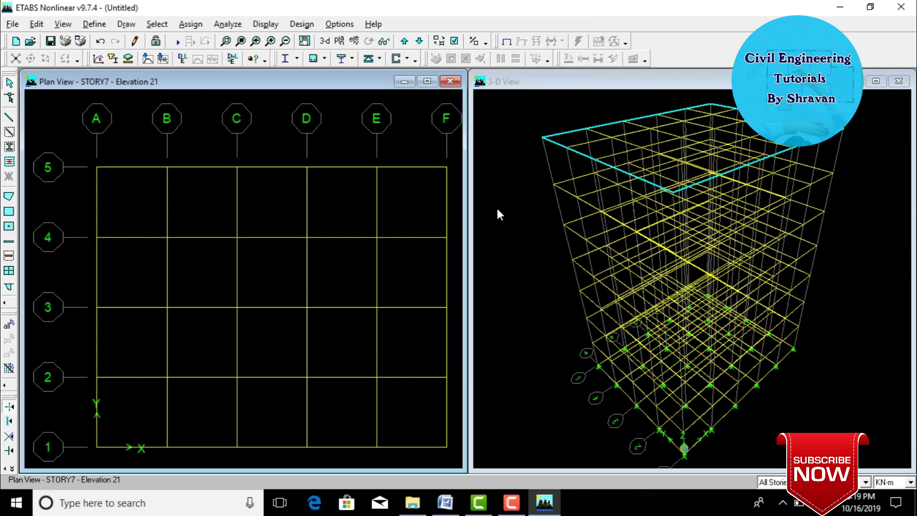
click(506, 270)
click(326, 143)
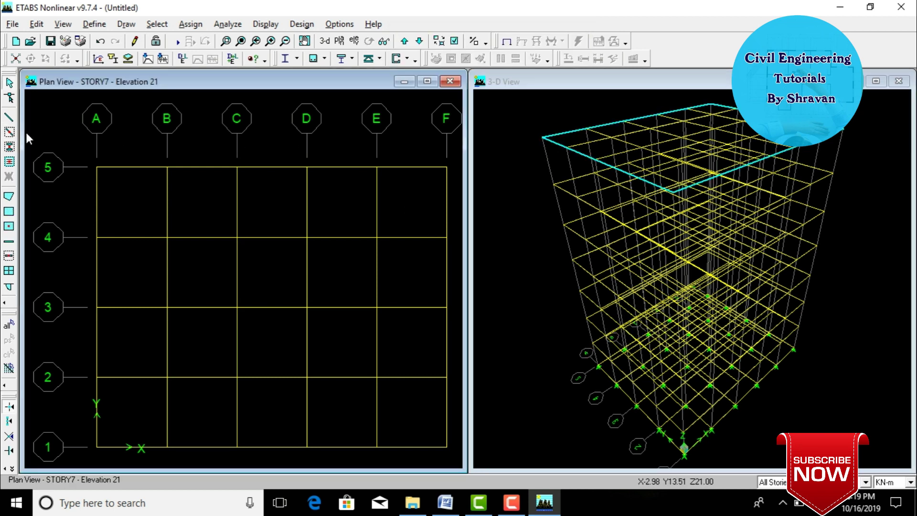
click(10, 147)
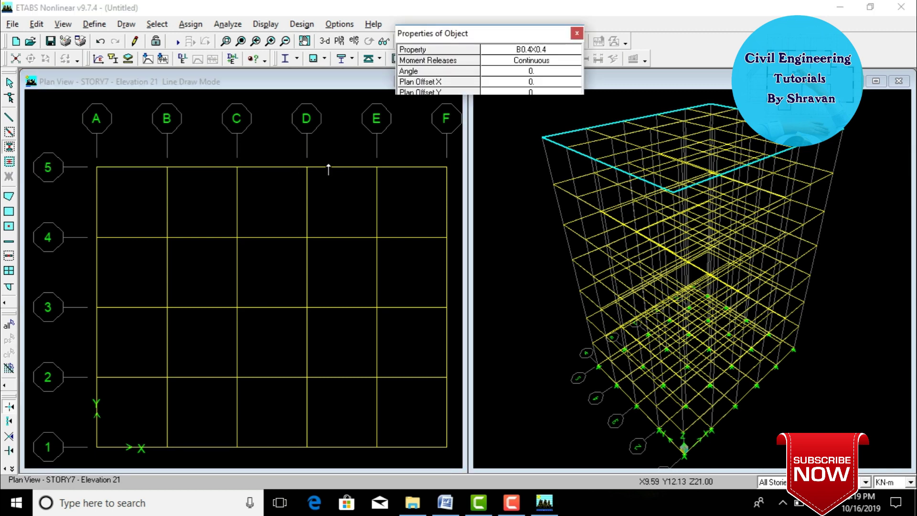
click(522, 50)
click(523, 51)
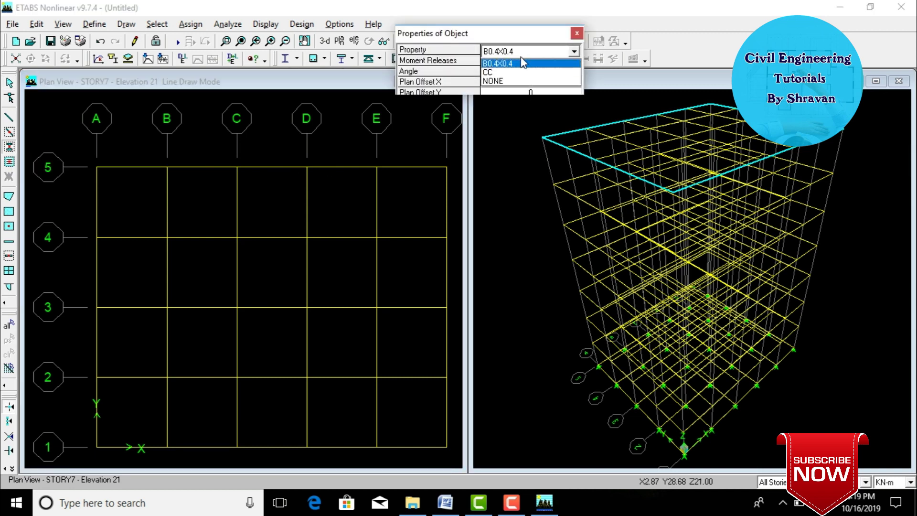
click(518, 72)
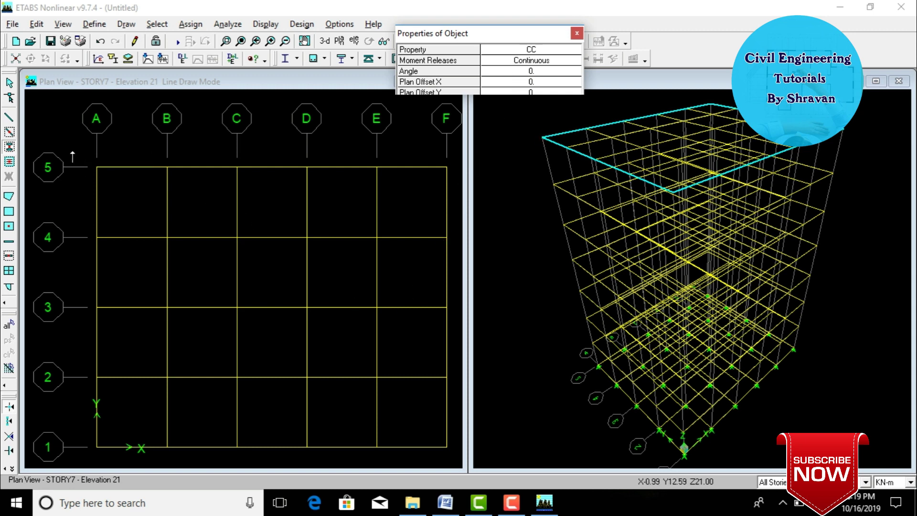
mouse_move(73, 151)
mouse_down()
mouse_move(234, 352)
mouse_move(399, 451)
mouse_move(453, 459)
mouse_up()
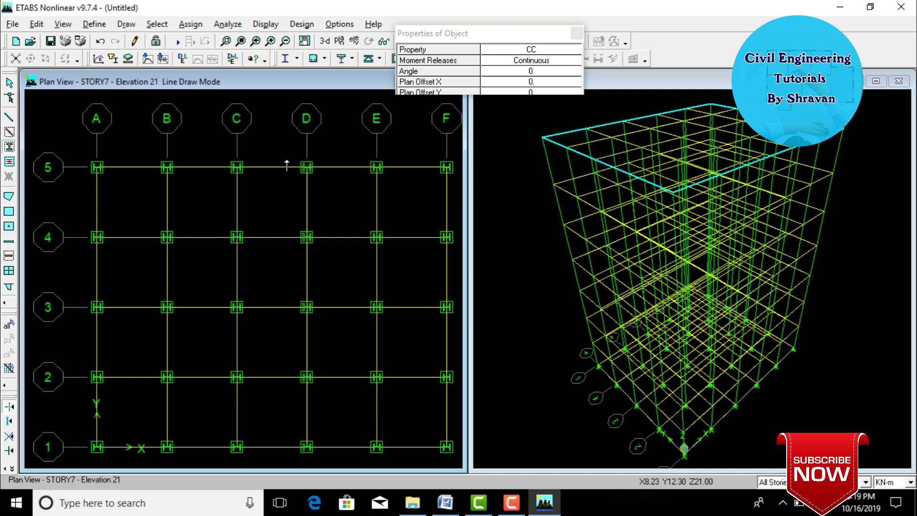
key(Escape)
Step: Examine the encased I-section of a placed column up close and return to the full STORY7 plan
scroll(306, 152, up, 3)
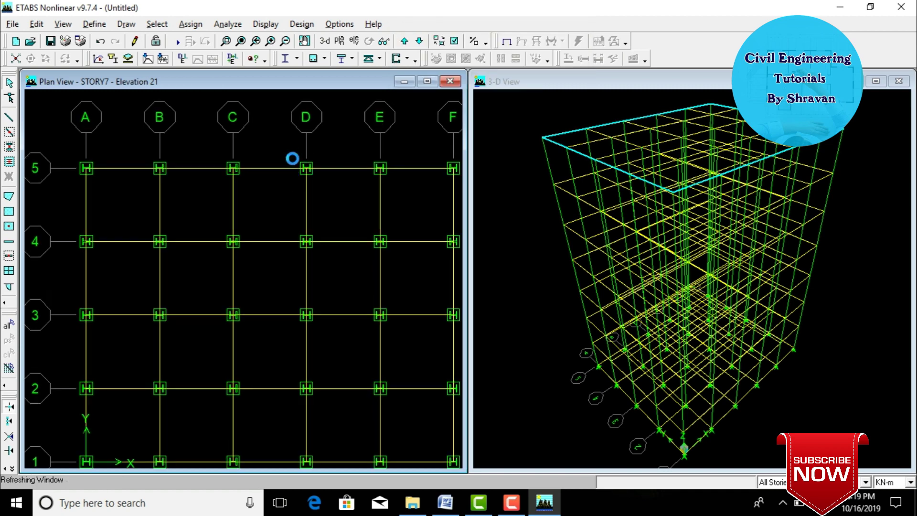
scroll(316, 171, up, 5)
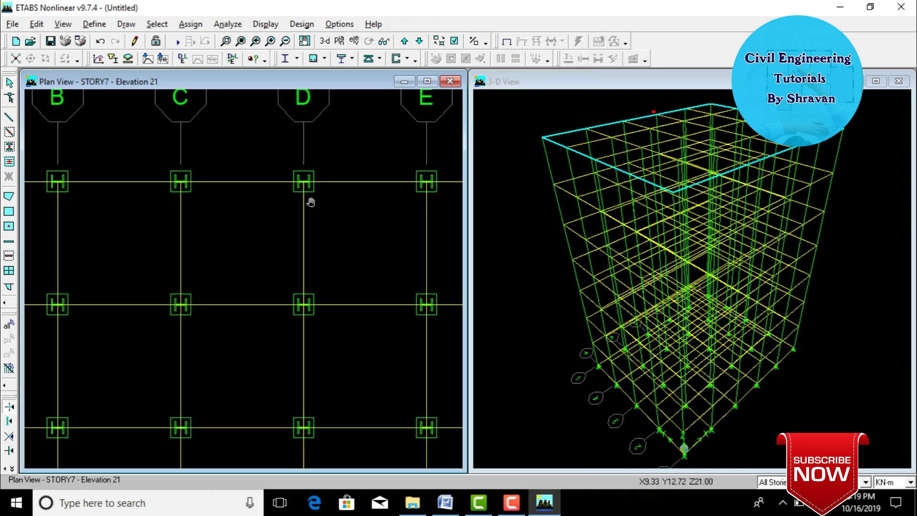
scroll(322, 228, up, 4)
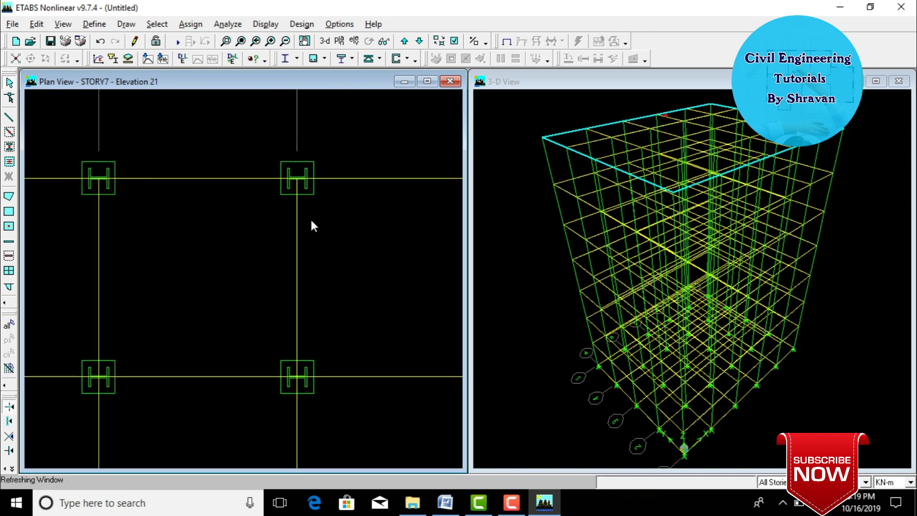
scroll(319, 214, up, 3)
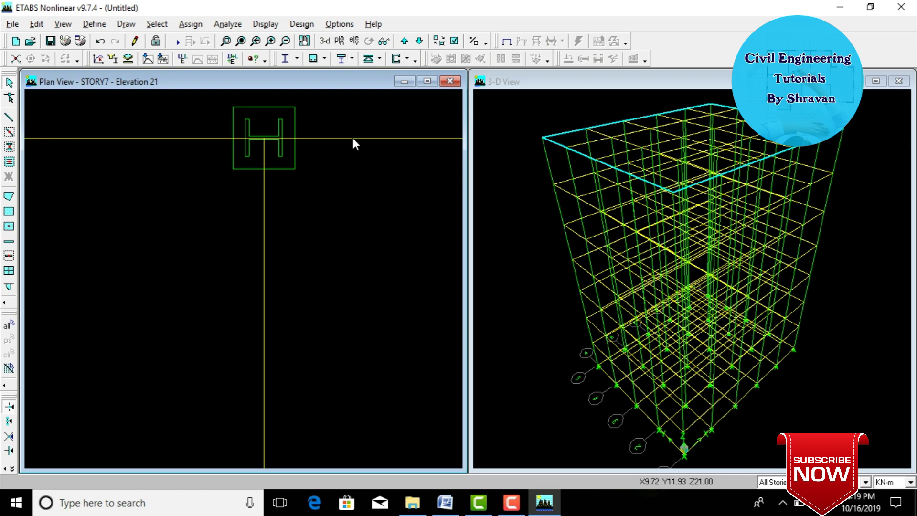
click(339, 41)
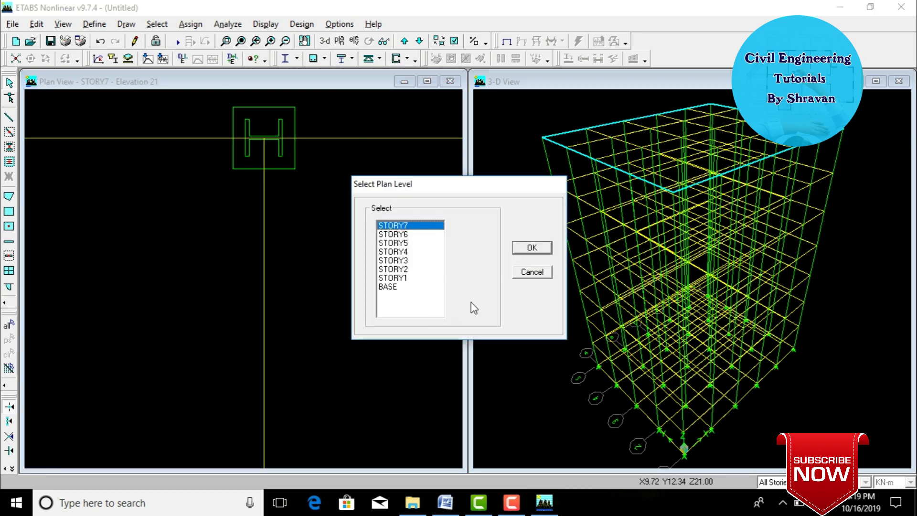
click(532, 248)
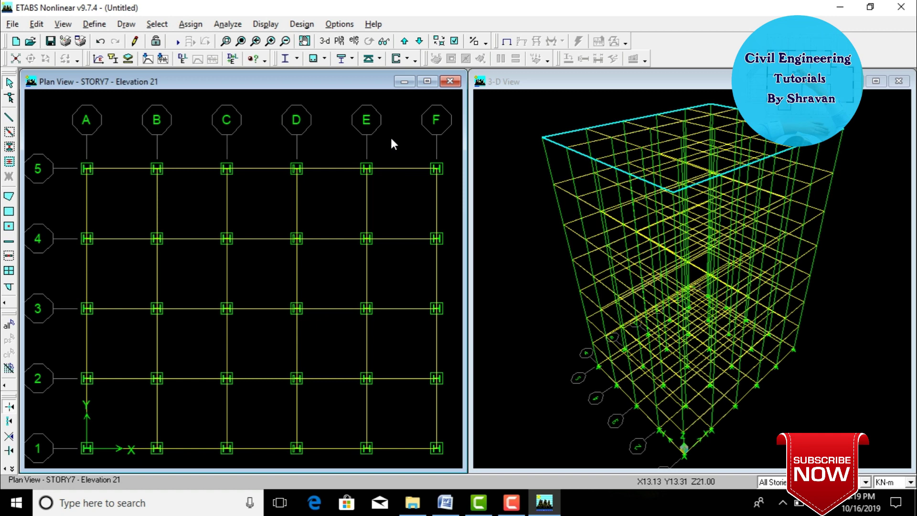
Step: Create S150 slab areas in every grid bay between lines A to F and 1 to 5
click(8, 211)
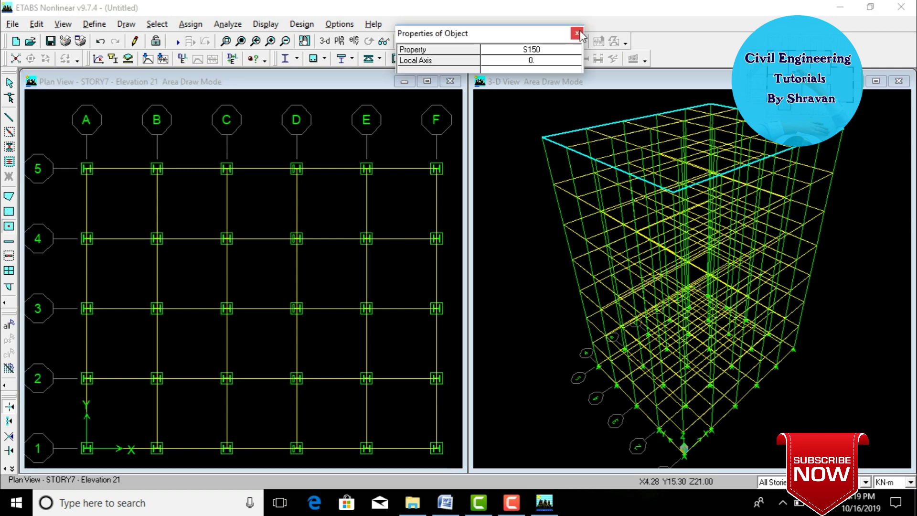
click(6, 228)
click(528, 53)
click(525, 54)
click(494, 70)
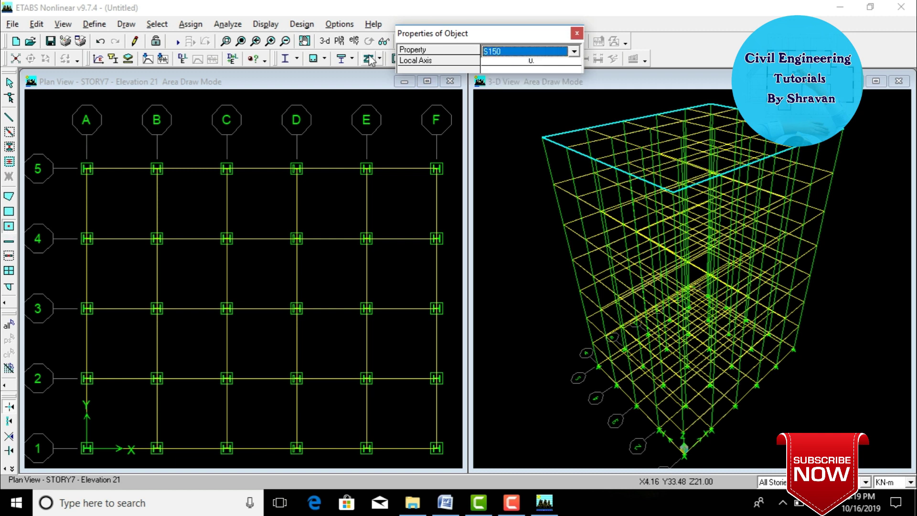
mouse_move(66, 141)
mouse_down()
mouse_move(262, 344)
mouse_move(444, 455)
mouse_up()
key(Escape)
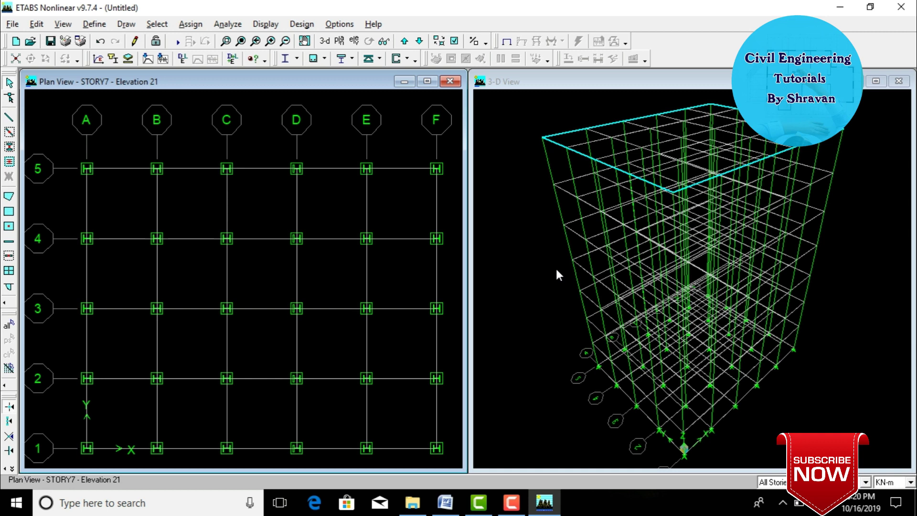
Step: Turn on Object Fill in the building view options and apply it to all windows
click(454, 42)
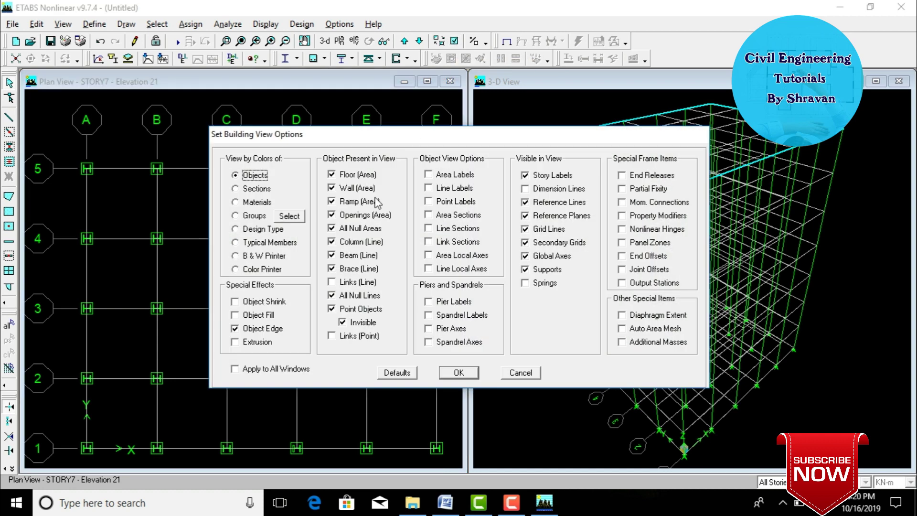
click(270, 317)
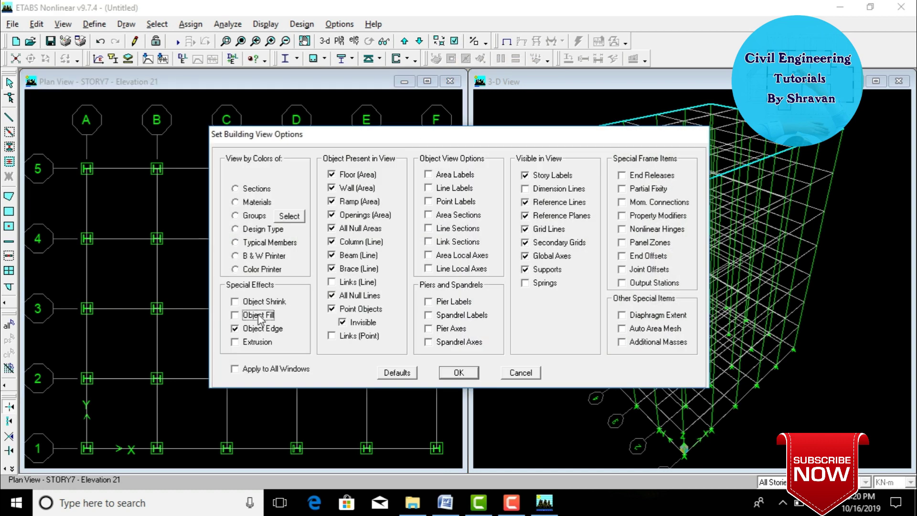
click(276, 370)
click(458, 373)
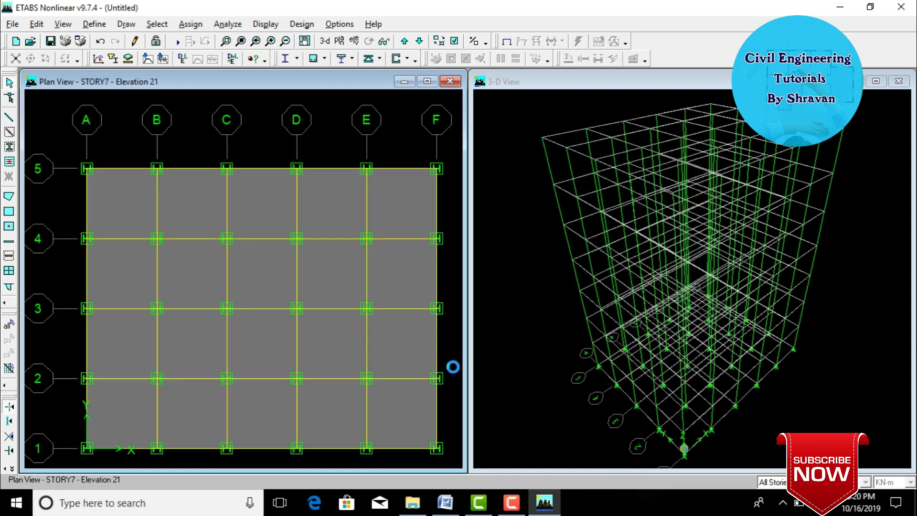
Step: Select all objects at the BASE story level and delete them from the model
click(509, 296)
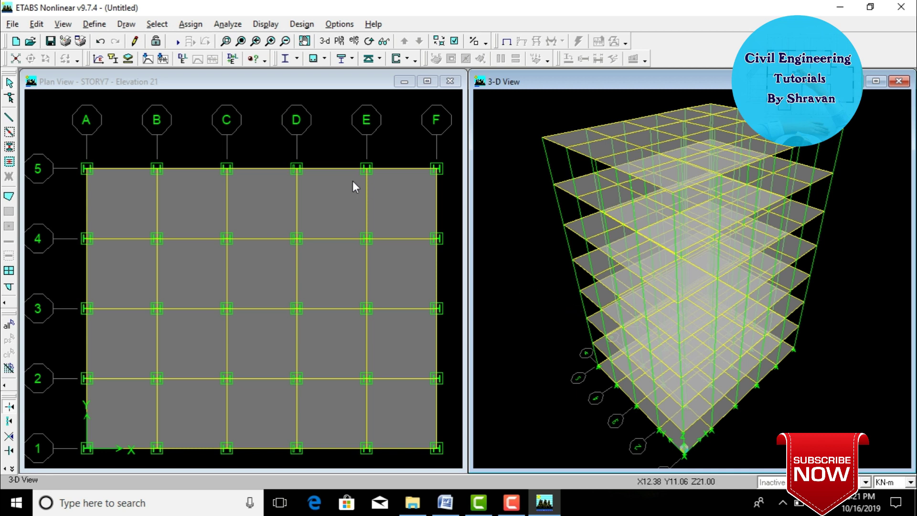
click(183, 135)
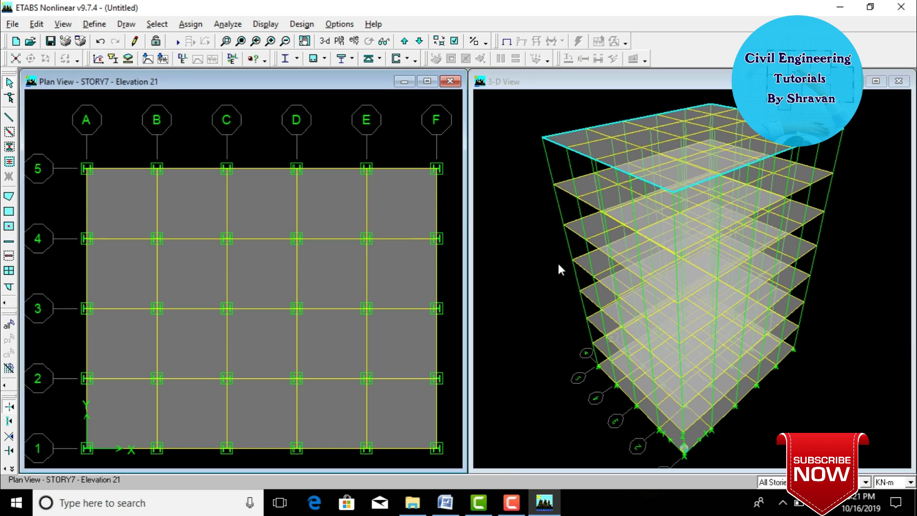
click(150, 28)
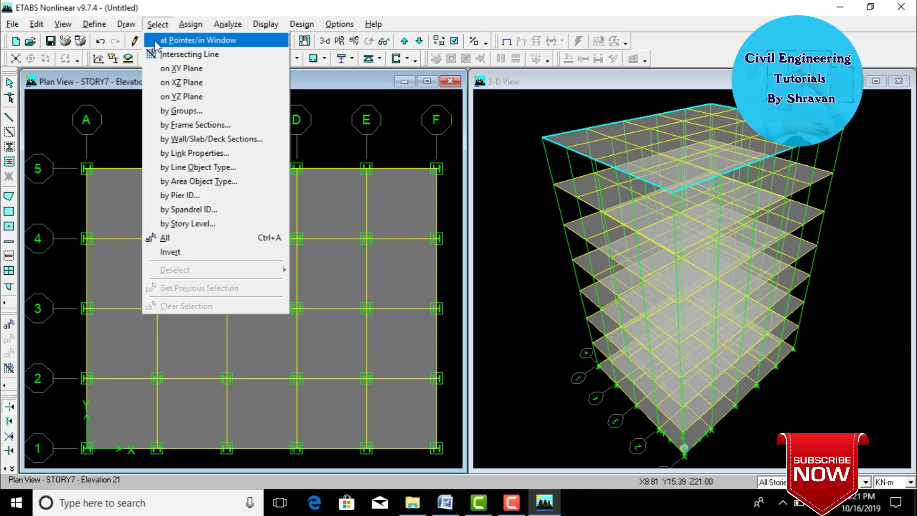
click(184, 217)
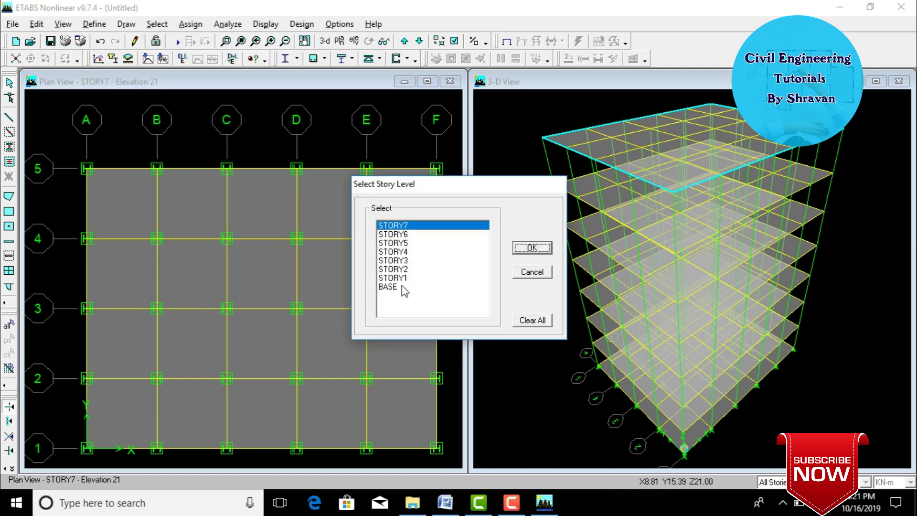
click(388, 286)
click(528, 249)
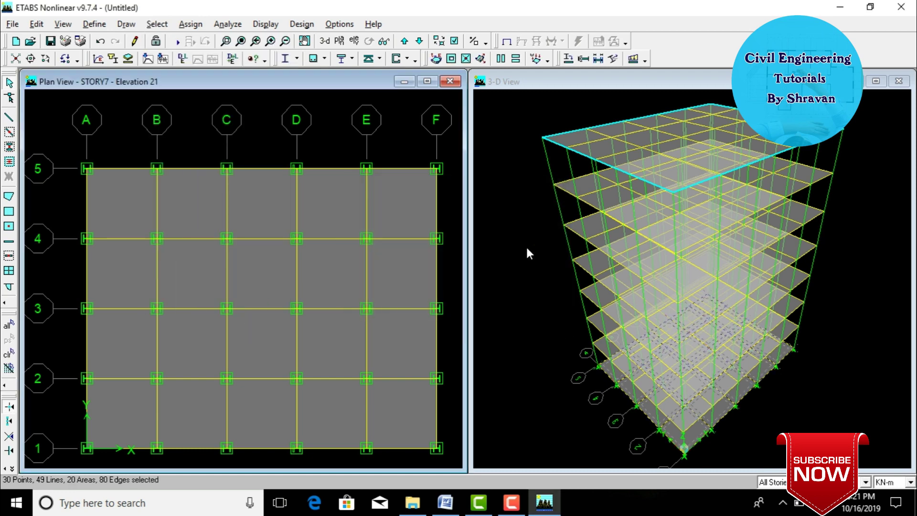
key(Delete)
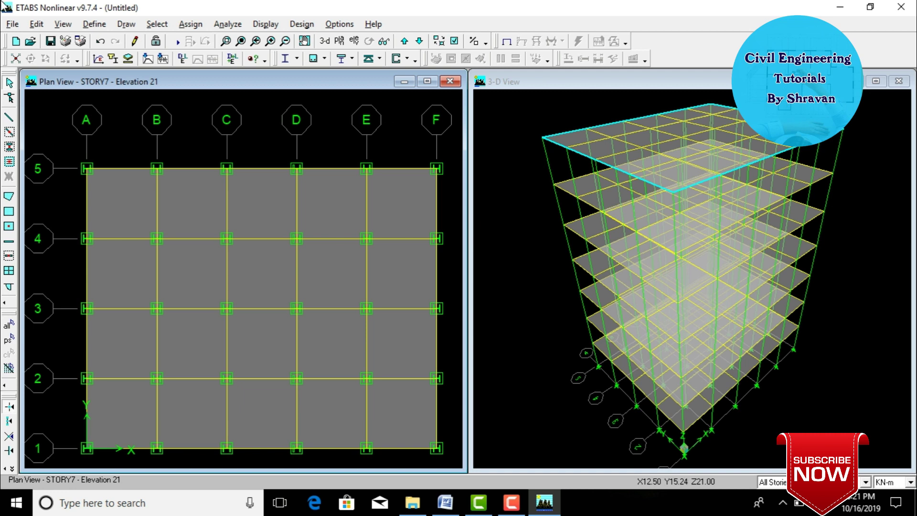
Step: Add a static load case named FL of type DEAD with a self-weight multiplier of 1
click(102, 27)
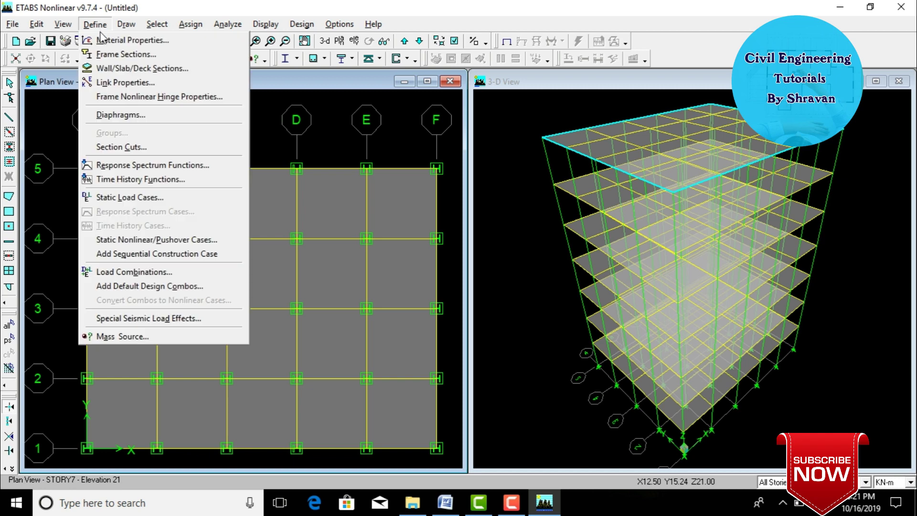
click(134, 197)
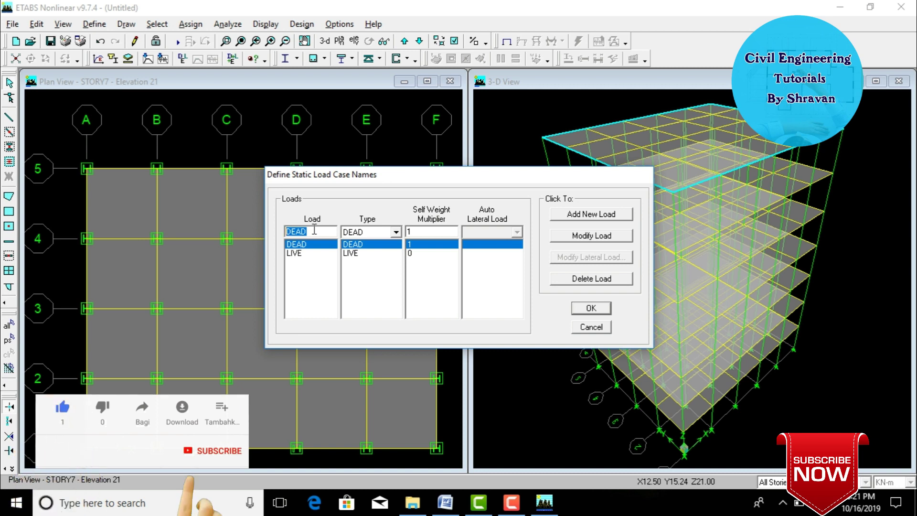
text(FL)
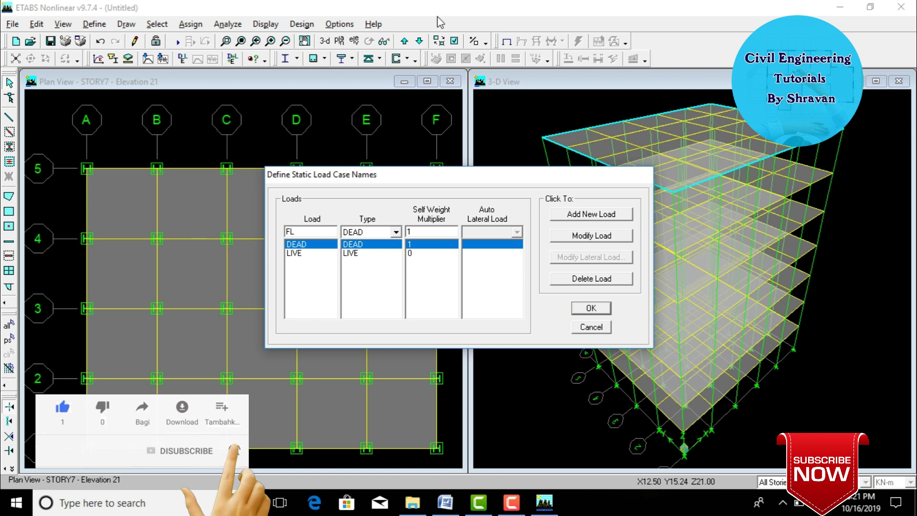
click(383, 233)
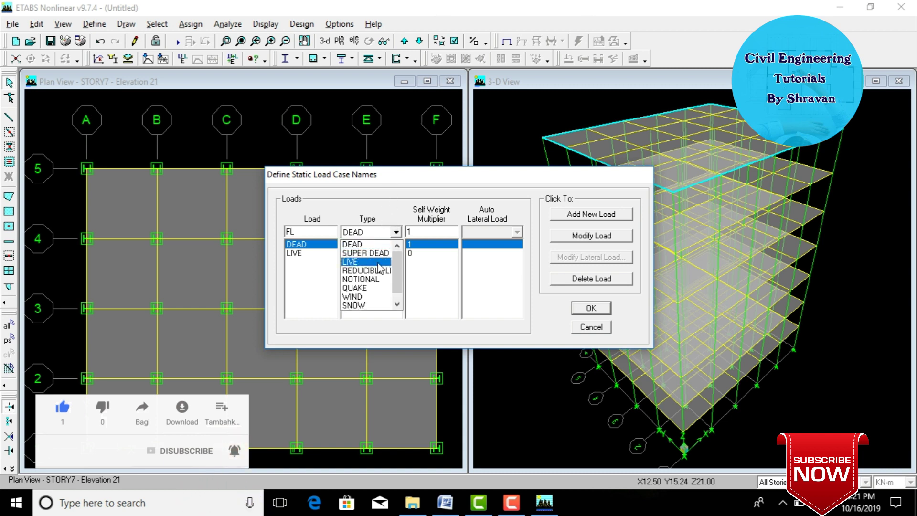
click(365, 243)
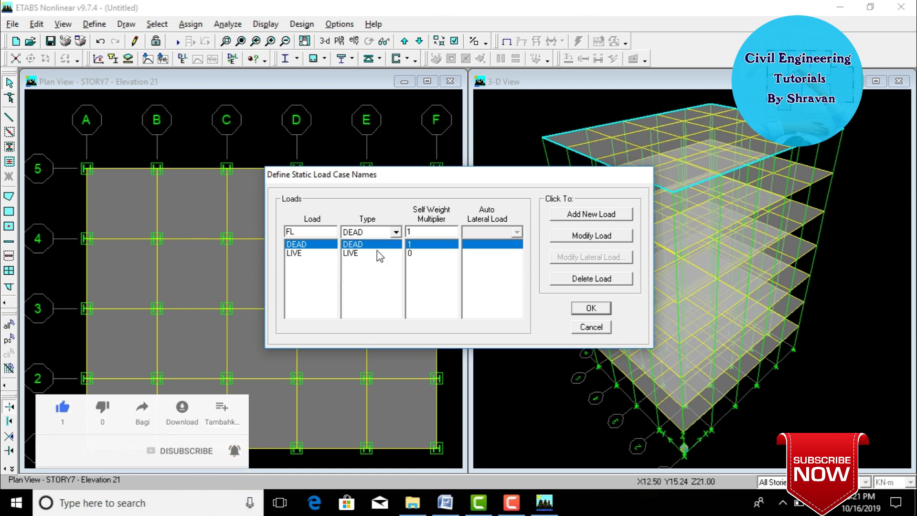
click(596, 215)
click(588, 308)
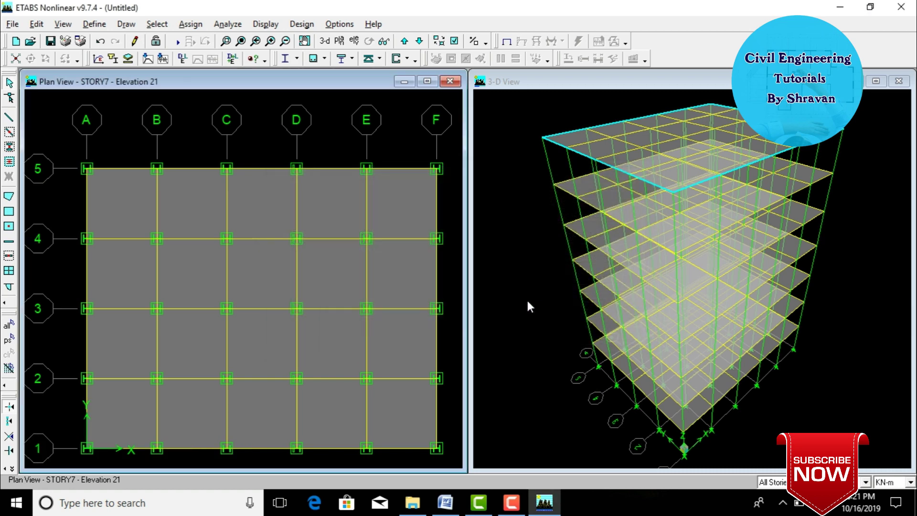
Step: Select the whole model and add DEAD point loads of 1 for forces X, Y, Z and moments XX, YY, ZZ to the existing loads
click(411, 139)
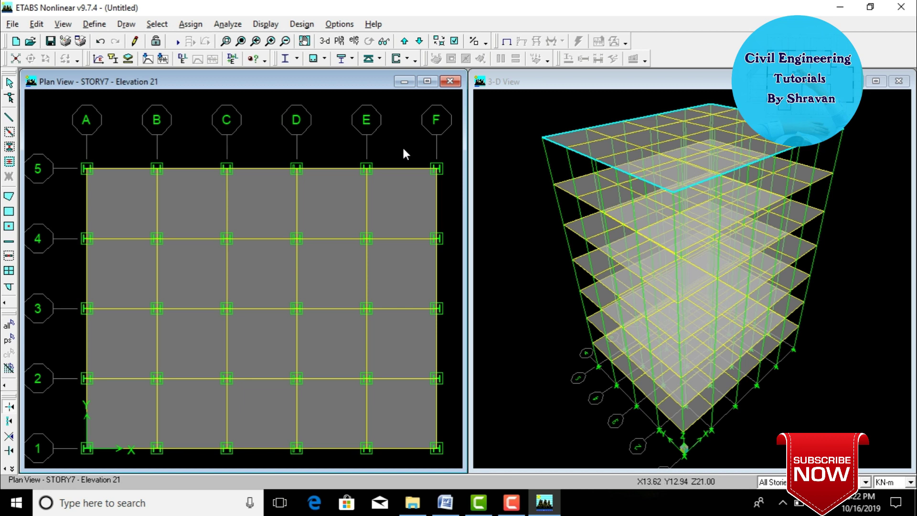
key(ctrl+a)
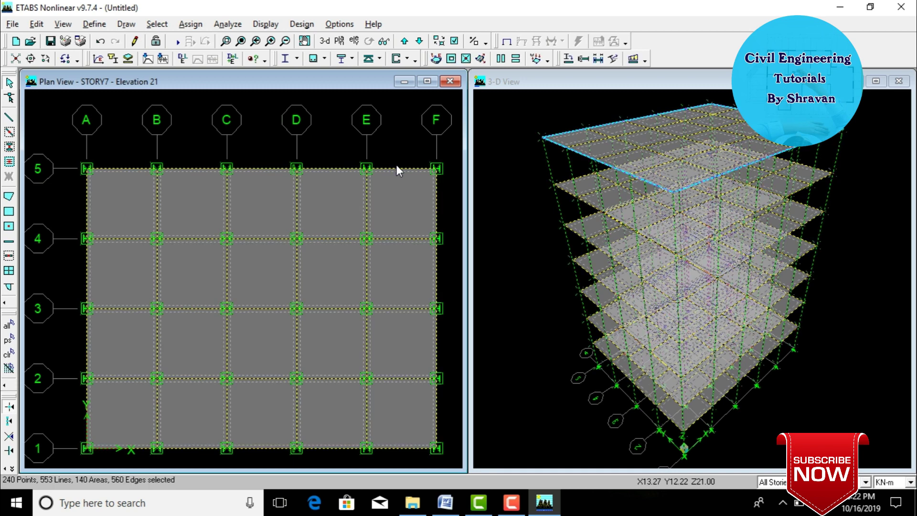
click(191, 24)
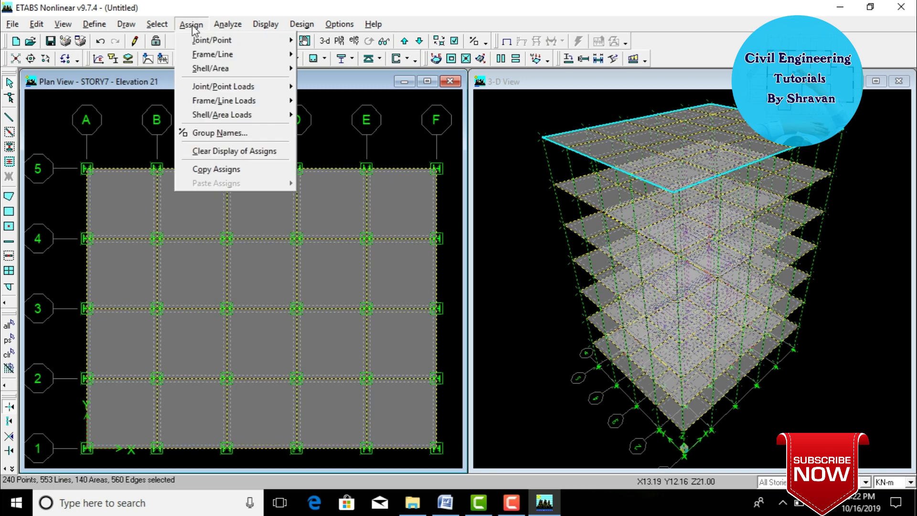
mouse_move(205, 42)
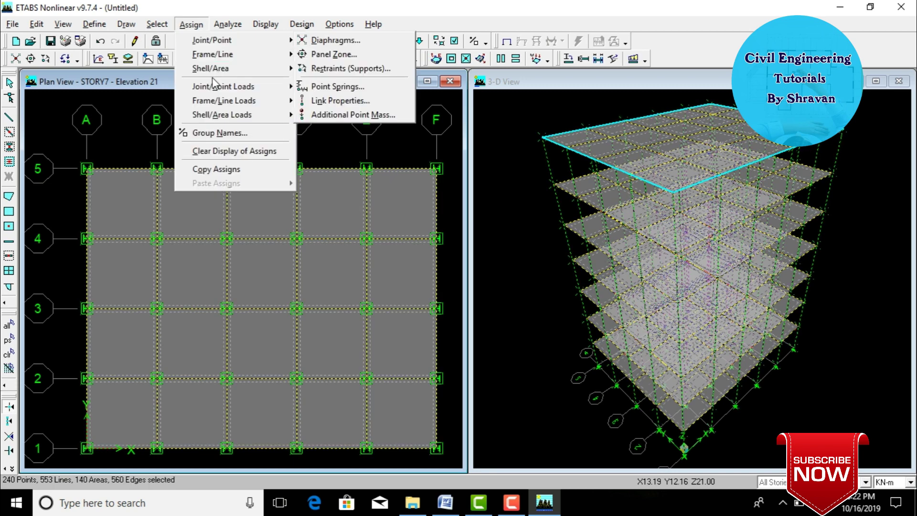
mouse_move(229, 86)
click(325, 87)
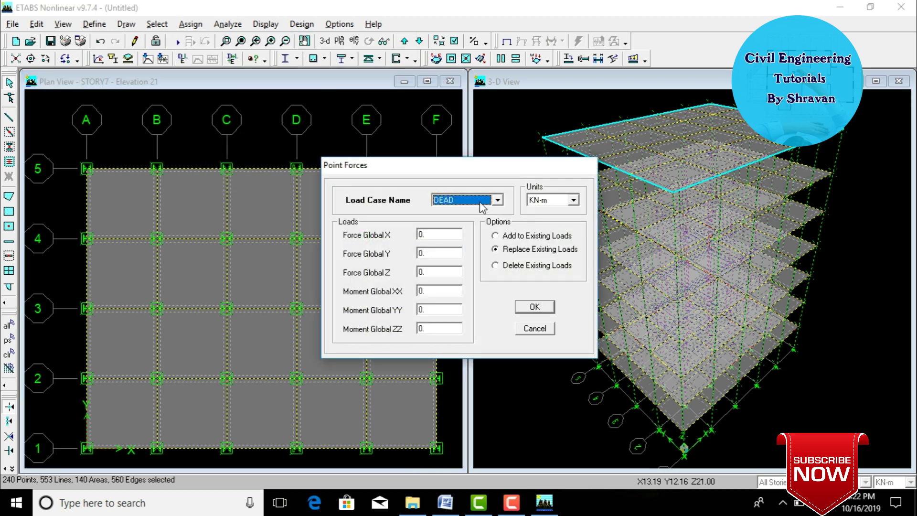
double_click(440, 232)
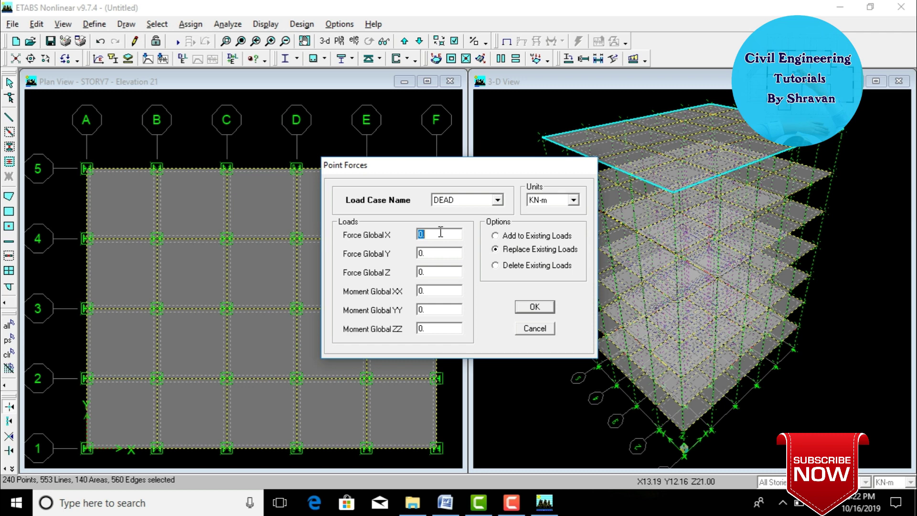
text(1)
key(Tab)
key(Tab)
text(1)
double_click(443, 252)
text(1)
double_click(426, 291)
text(11)
double_click(430, 328)
text(1)
click(518, 237)
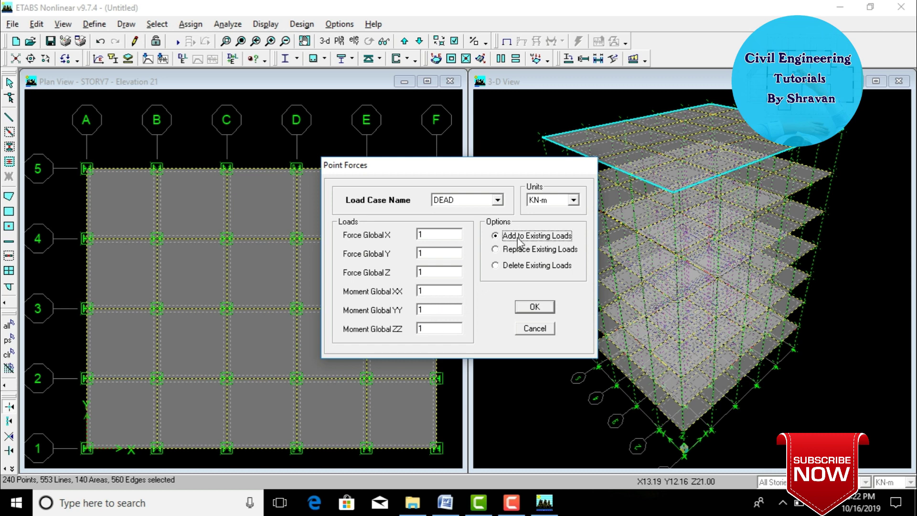
click(526, 309)
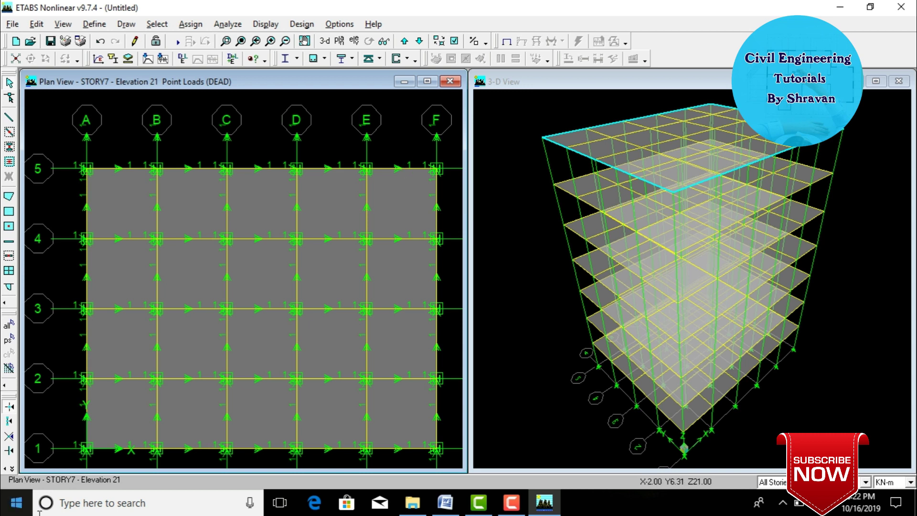
Step: Switch to Calculator, compute the beam self-weight as 0.4 × 0.4 × 25, and return to ETABS
click(87, 506)
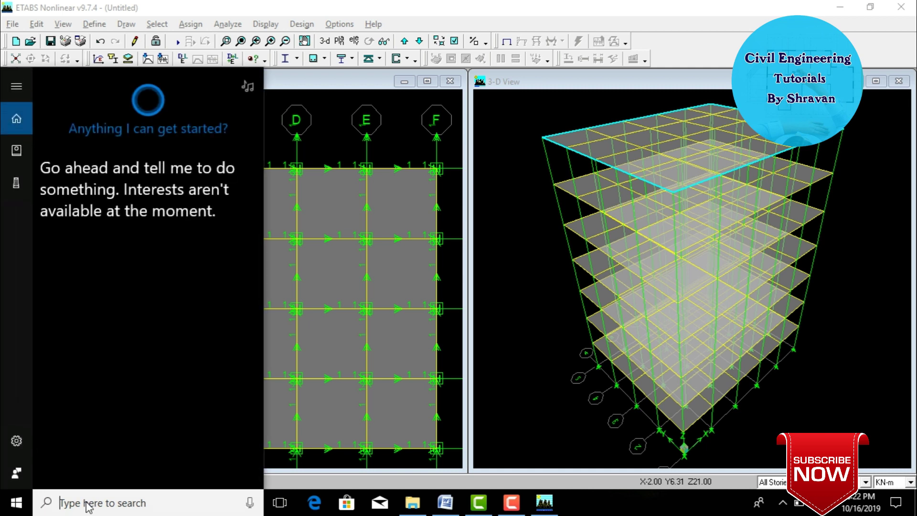
text(ca)
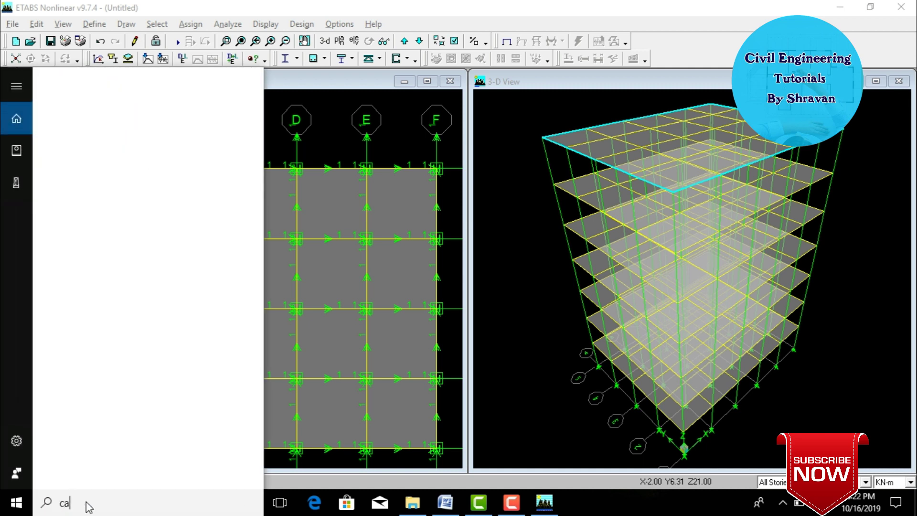
text(ll)
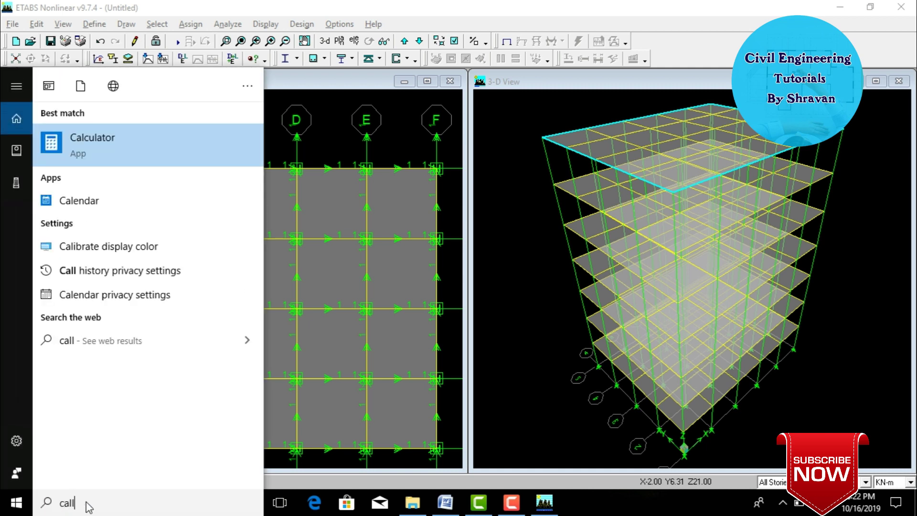
key(Return)
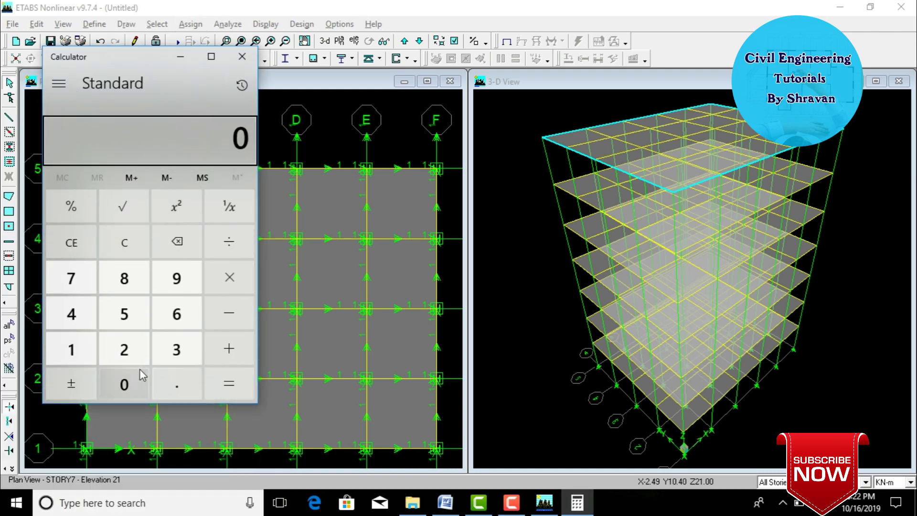
click(174, 387)
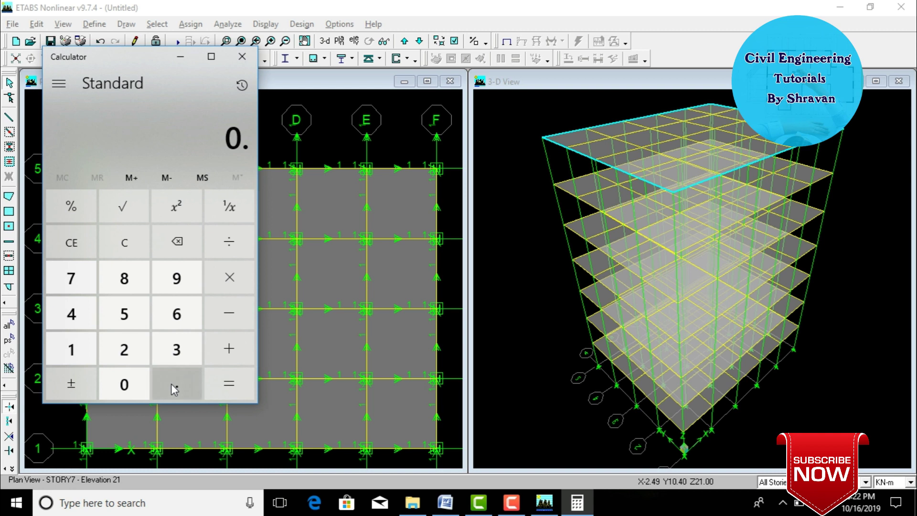
click(70, 313)
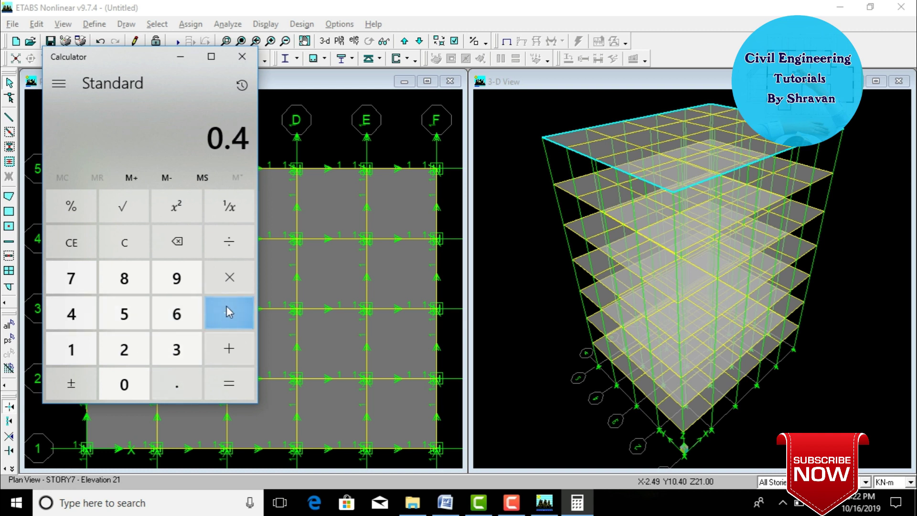
click(222, 283)
click(131, 380)
click(184, 393)
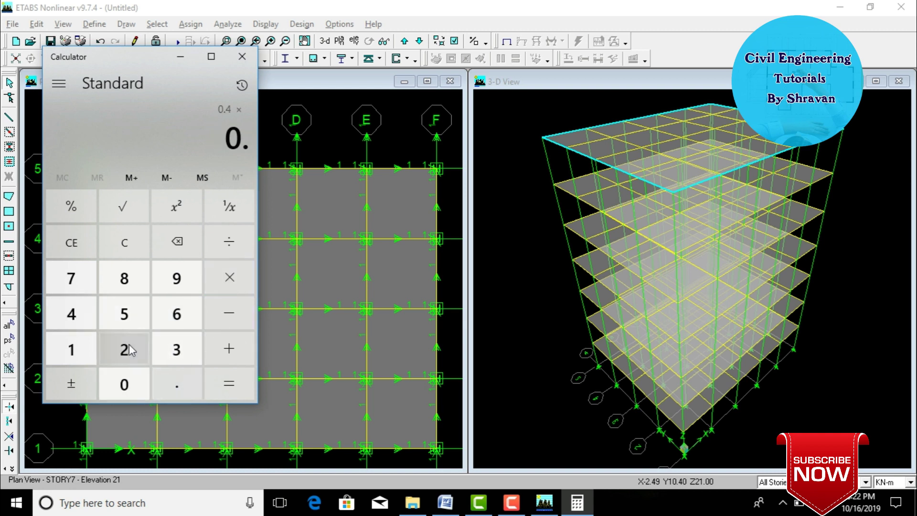
click(78, 311)
click(235, 284)
click(119, 348)
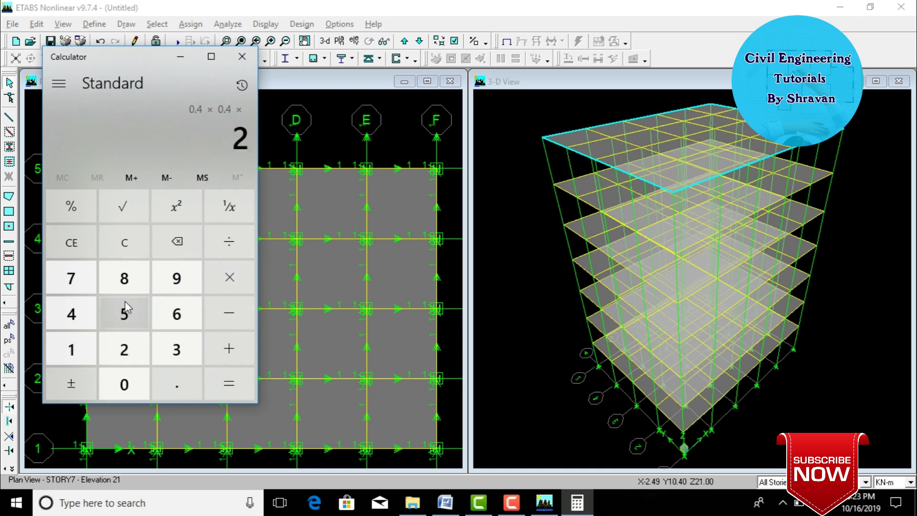
click(125, 306)
click(232, 383)
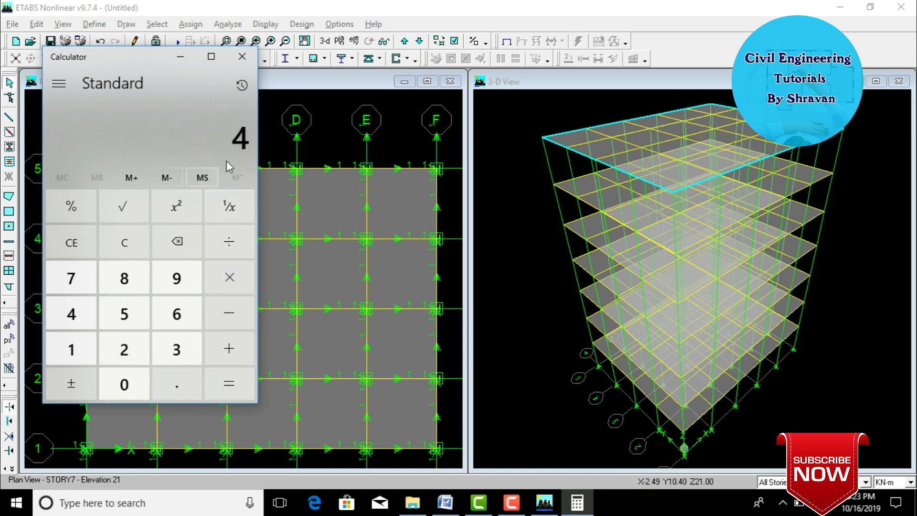
click(180, 57)
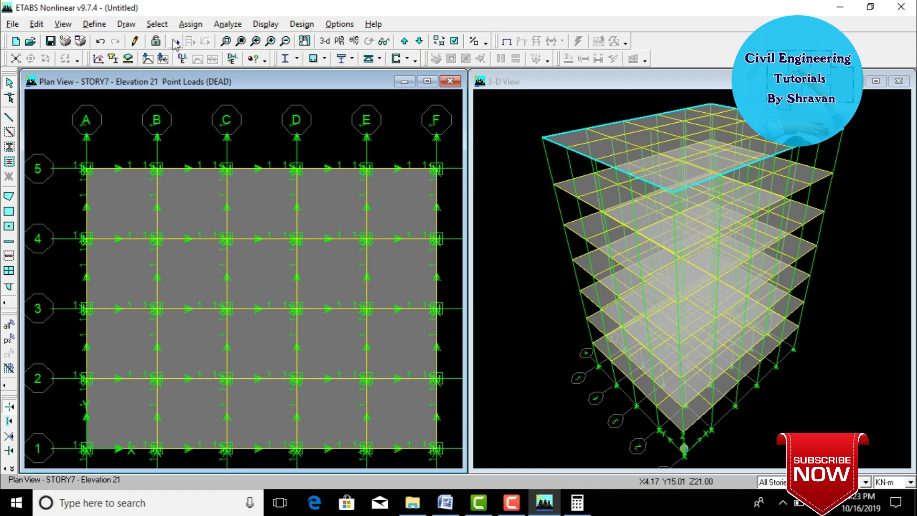
Step: Select all B0.4X0.4 beams and add a uniform DEAD gravity load of 4 kN/m to their existing loads
click(158, 24)
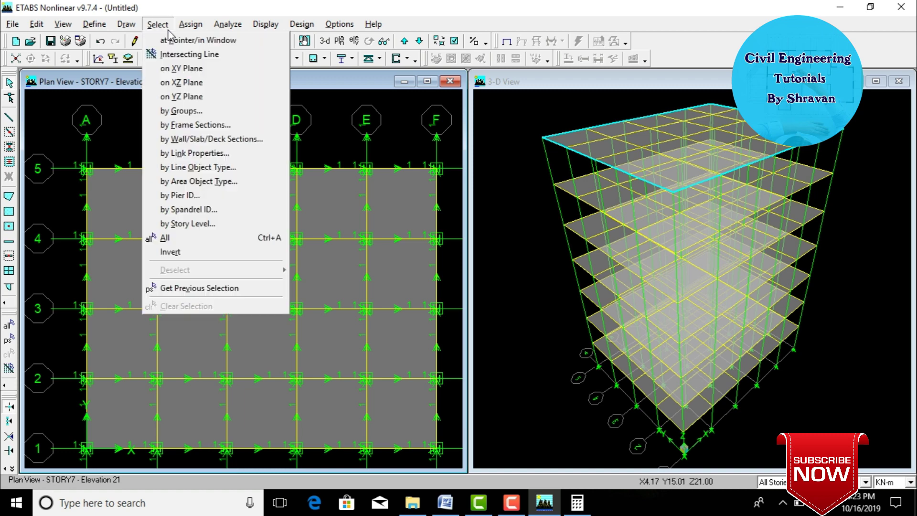
click(186, 126)
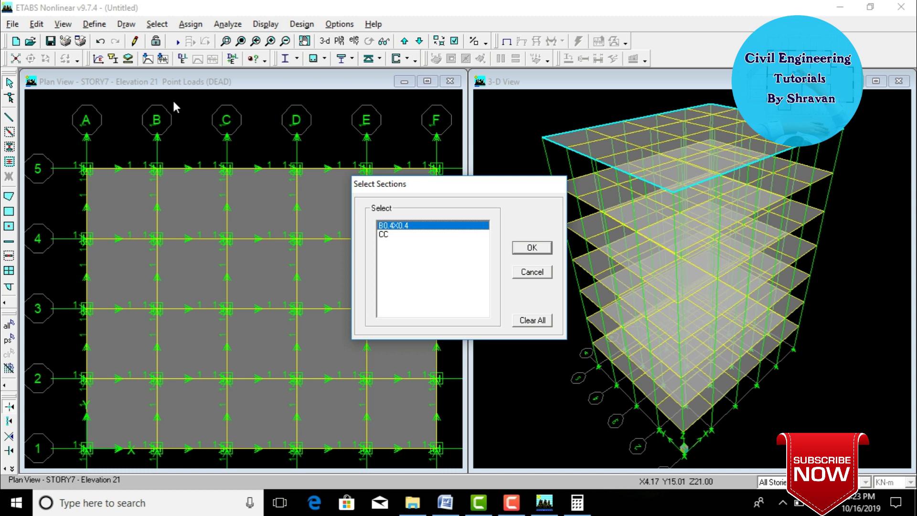
click(532, 249)
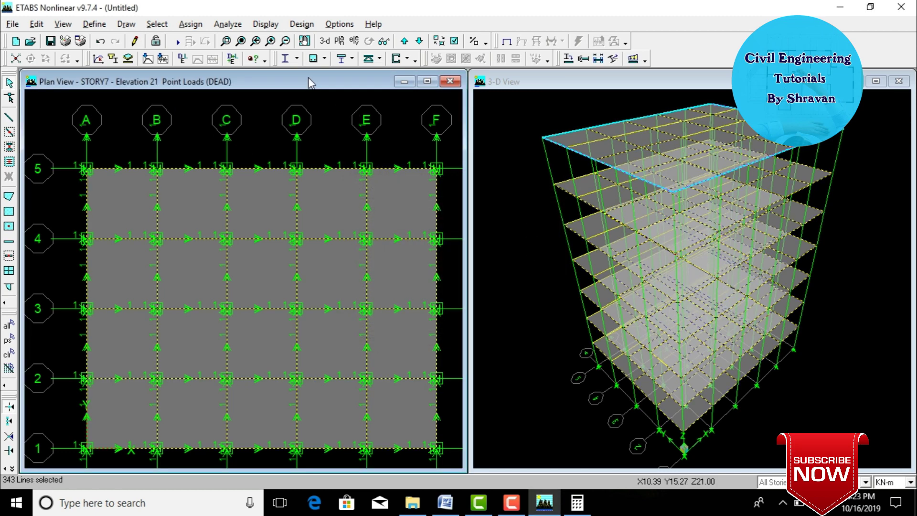
click(200, 24)
mouse_move(212, 101)
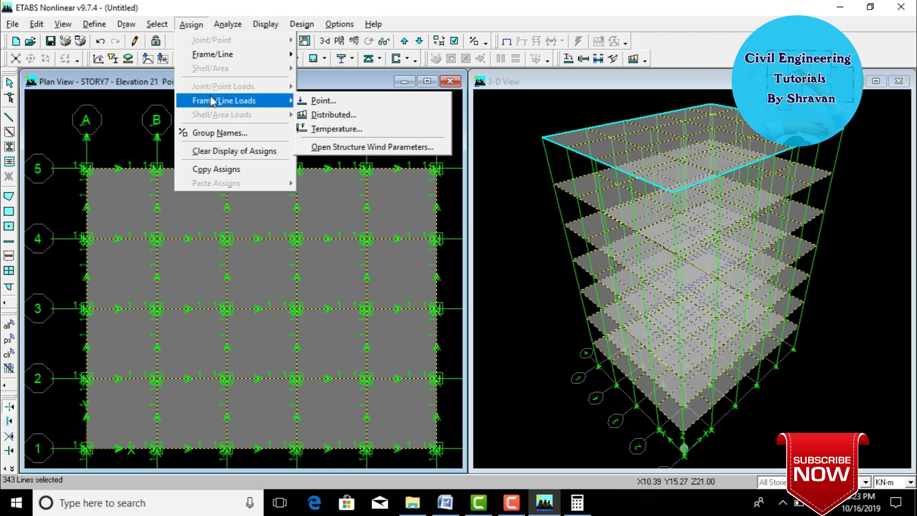
click(308, 114)
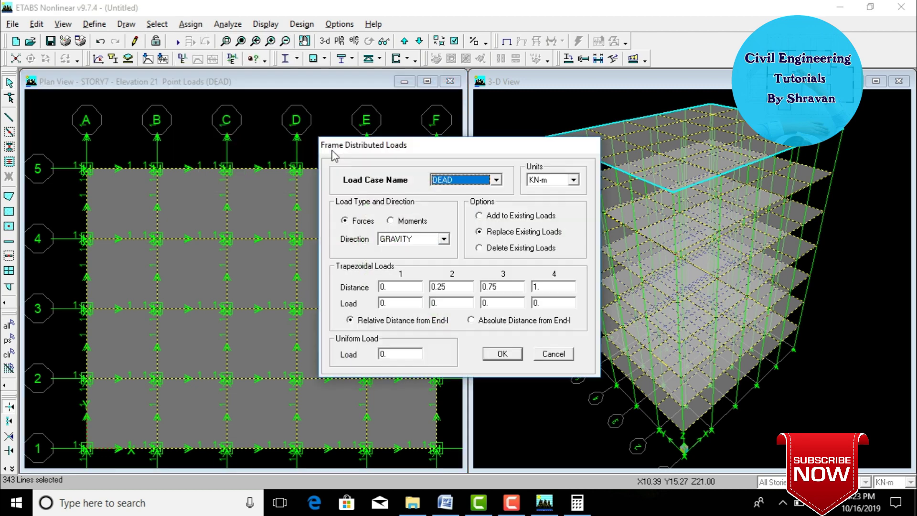
click(541, 218)
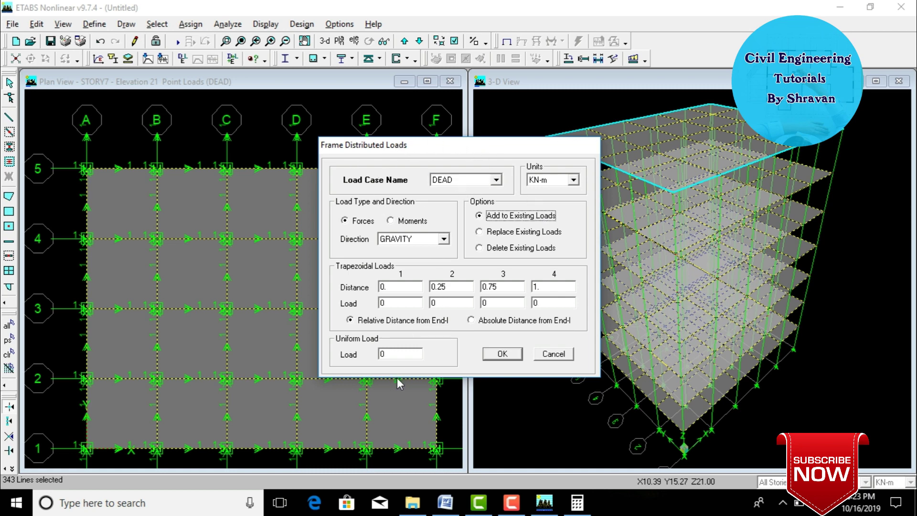
double_click(400, 354)
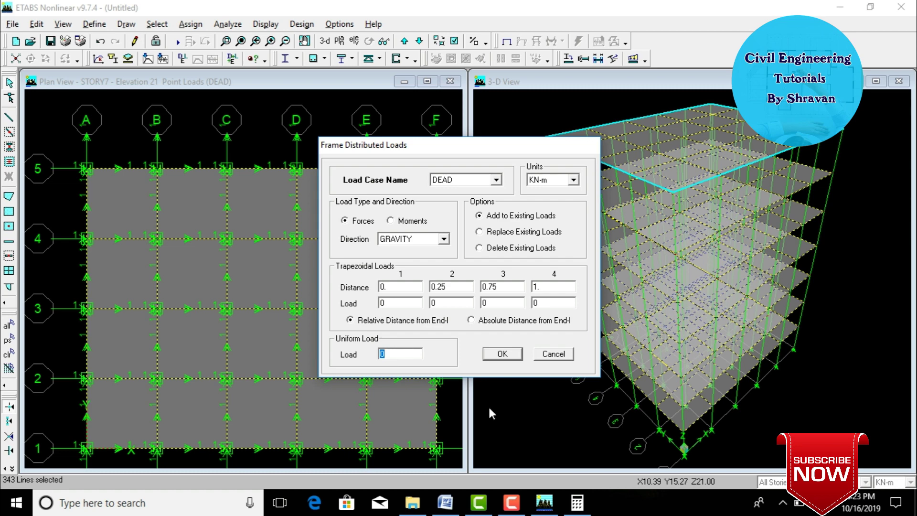
click(569, 505)
click(571, 504)
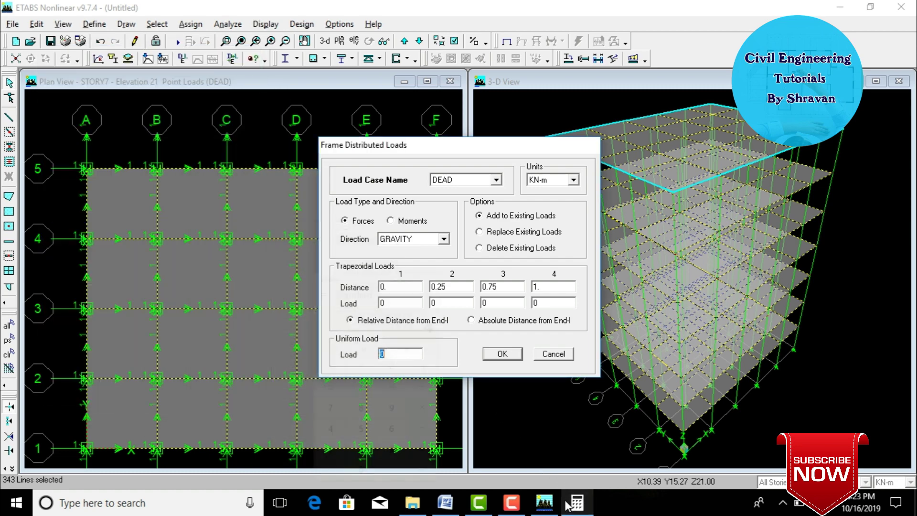
text(4)
mouse_move(553, 502)
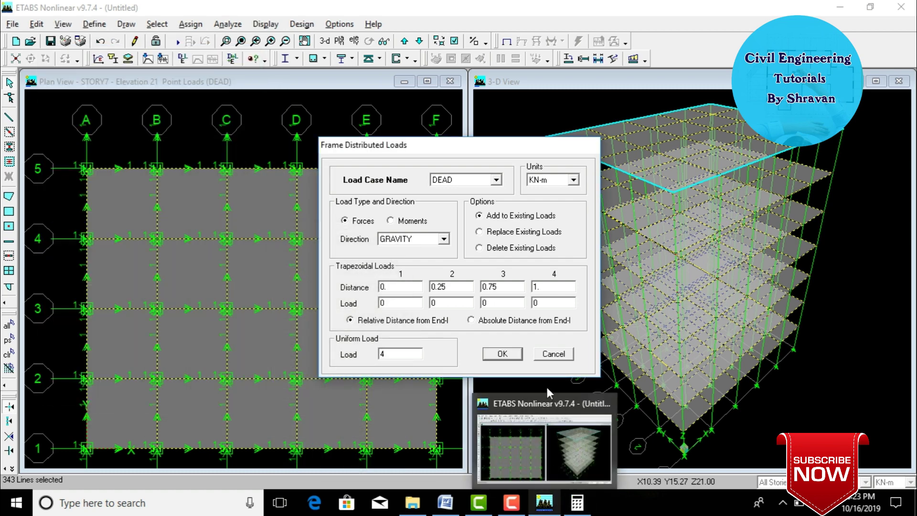
click(511, 354)
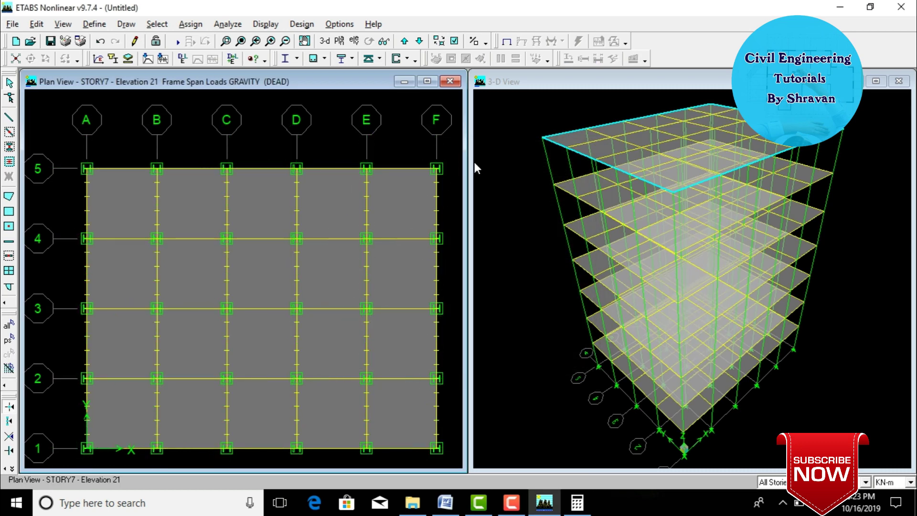
Step: Activate the 3-D view and select all columns with the CC frame section
click(531, 158)
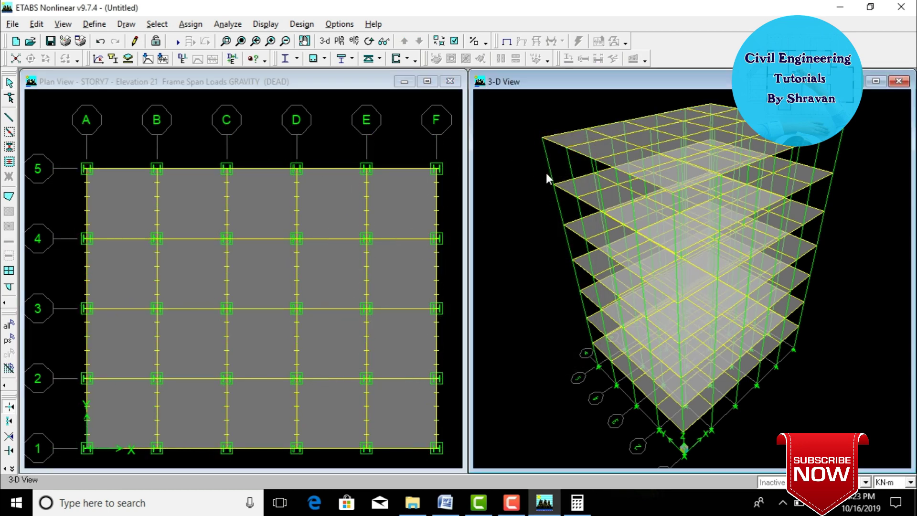
click(191, 25)
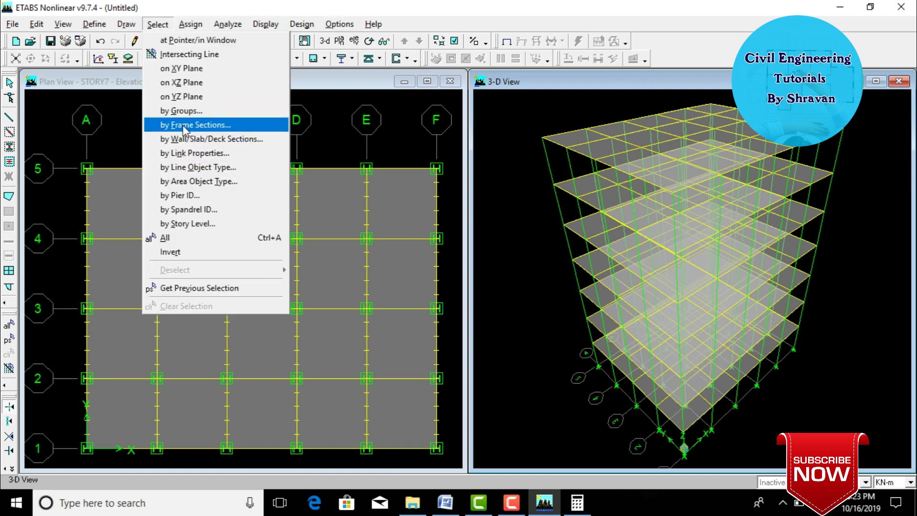
click(196, 124)
click(384, 234)
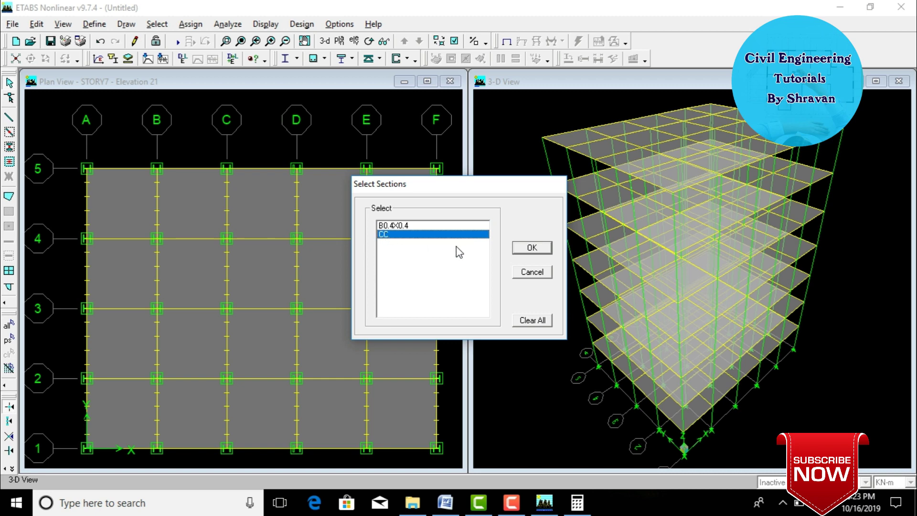
click(541, 249)
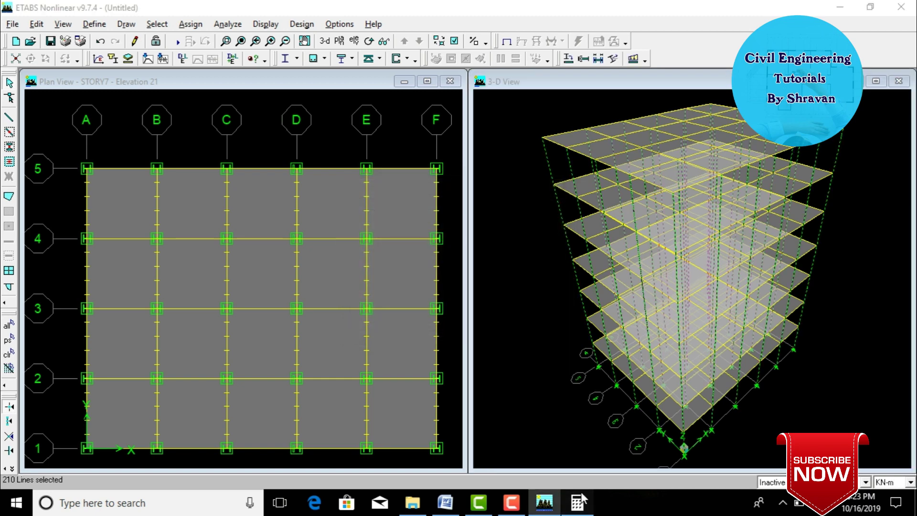
Step: Switch to Calculator, compute the column self-weight as 0.5 × 0.5 × 25, and return to ETABS
click(578, 503)
click(124, 242)
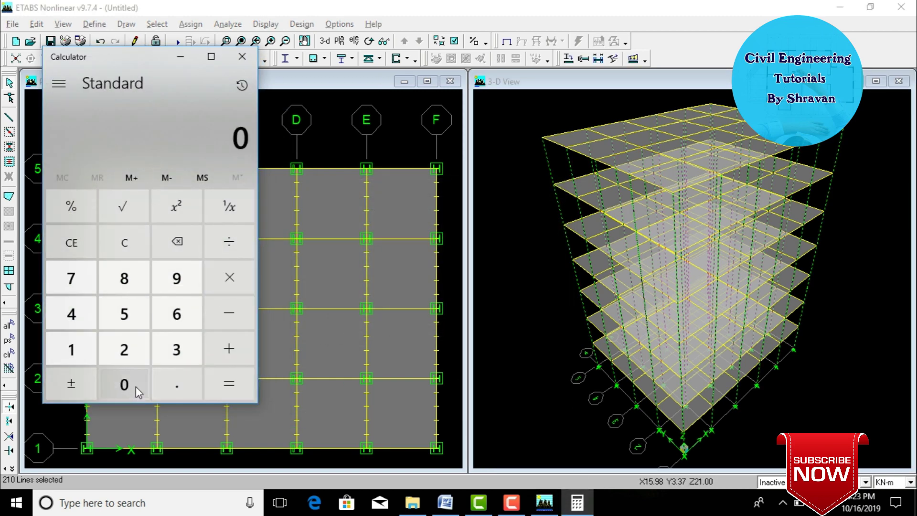
click(169, 382)
click(124, 314)
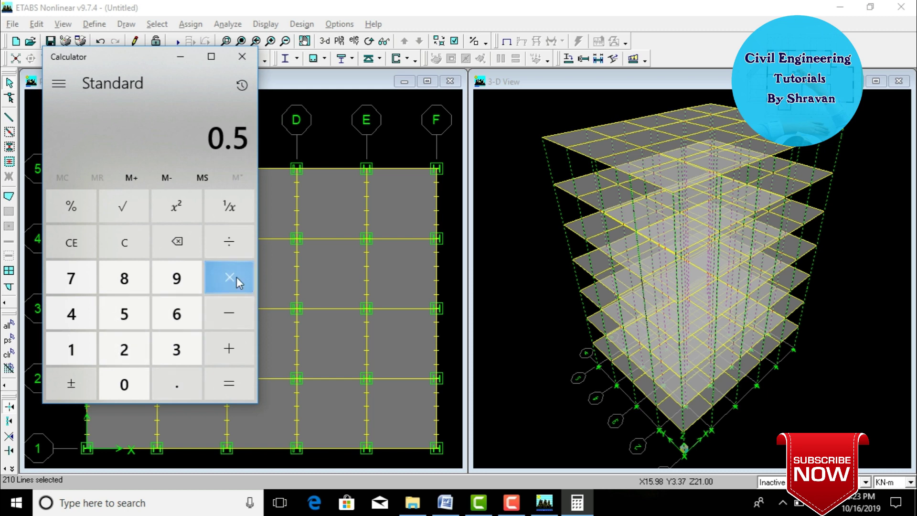
click(229, 277)
click(140, 383)
click(176, 383)
click(130, 315)
click(232, 281)
click(124, 349)
click(125, 314)
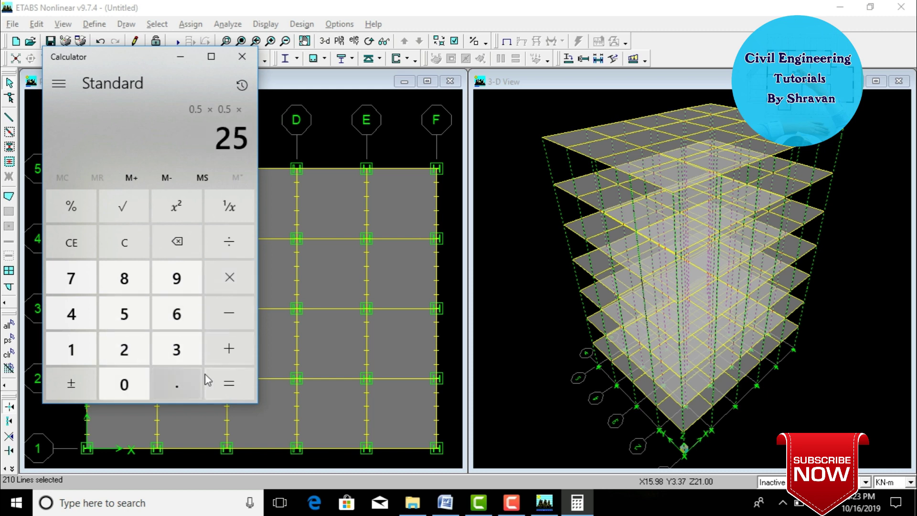
click(219, 380)
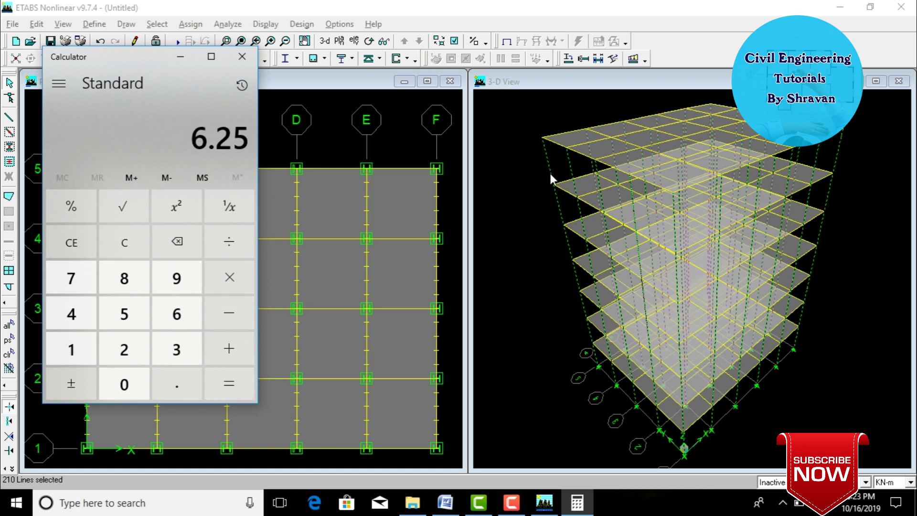
click(505, 157)
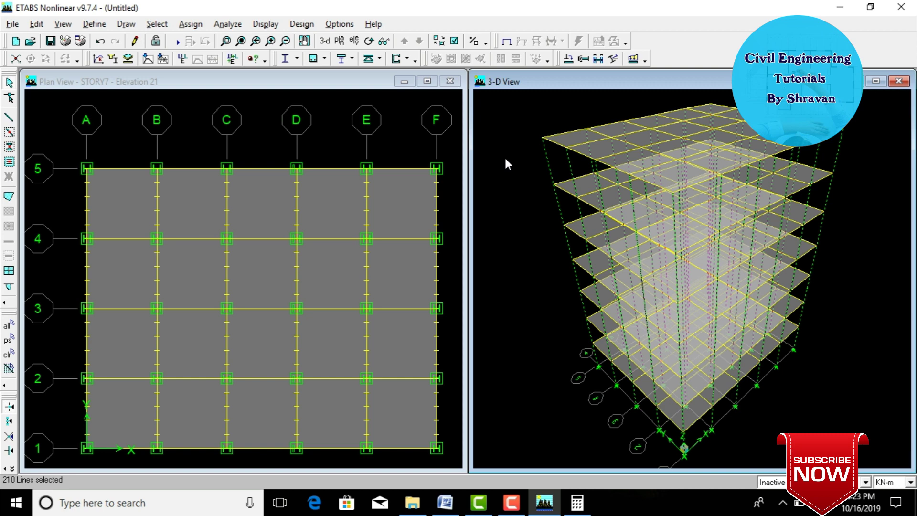
Step: Add a uniform DEAD gravity load of 6.25 kN/m to the existing loads of the selected CC columns
click(191, 24)
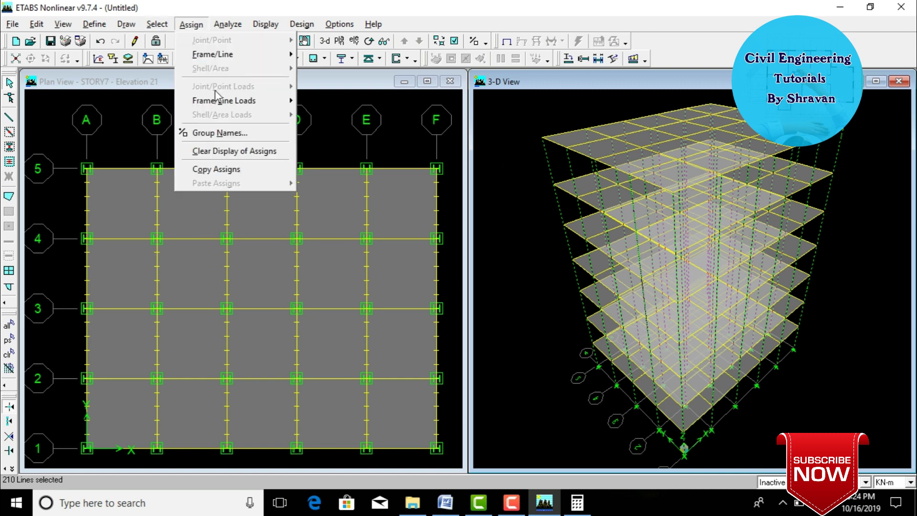
mouse_move(226, 101)
click(329, 115)
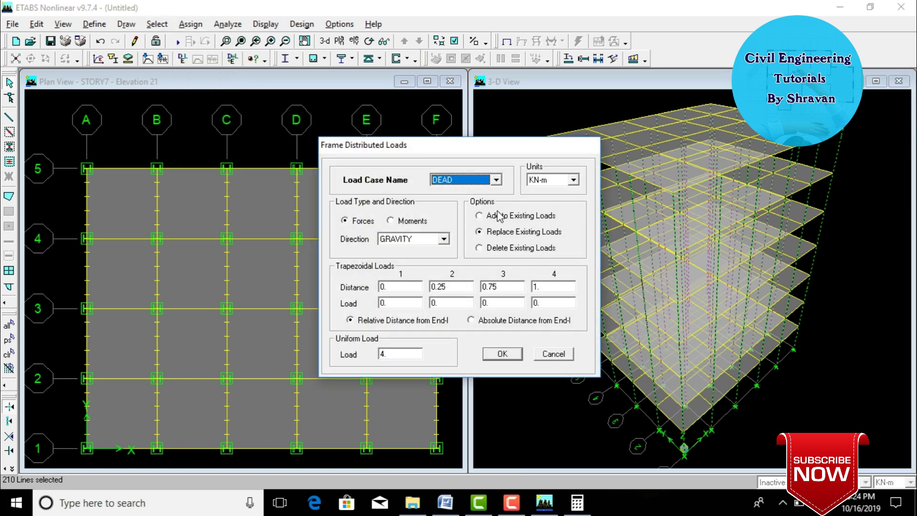
click(498, 215)
double_click(408, 354)
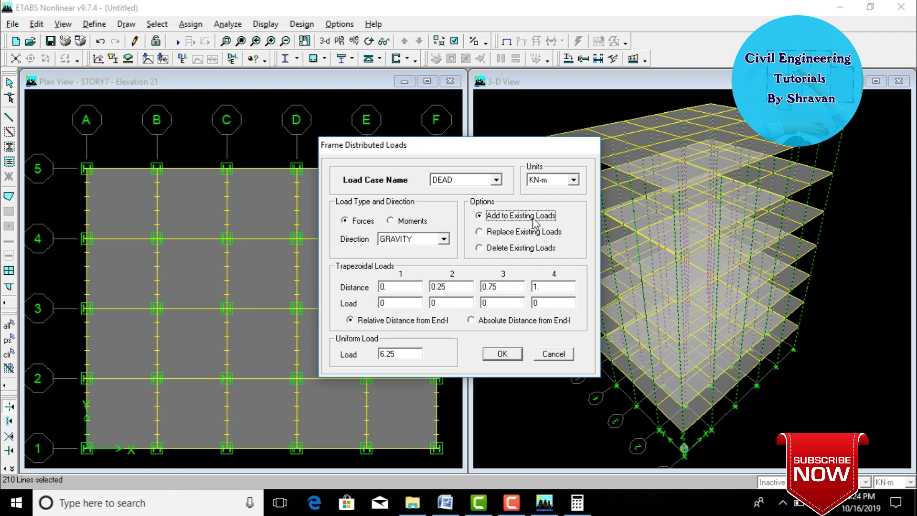
click(502, 353)
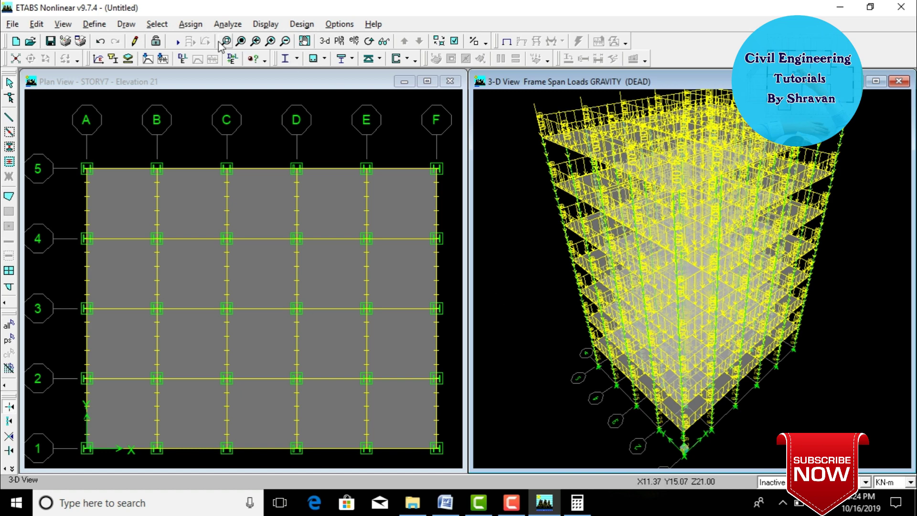
Step: Select all slabs with the S150 section
click(157, 24)
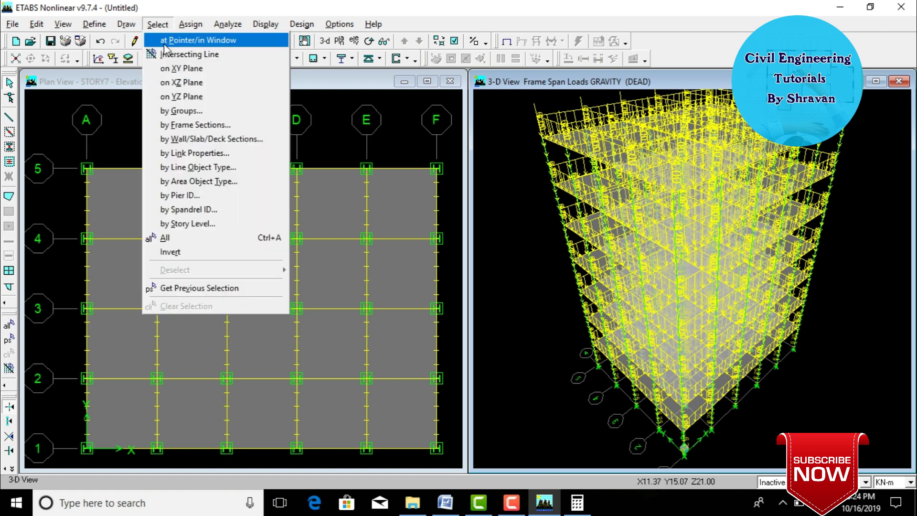
click(185, 139)
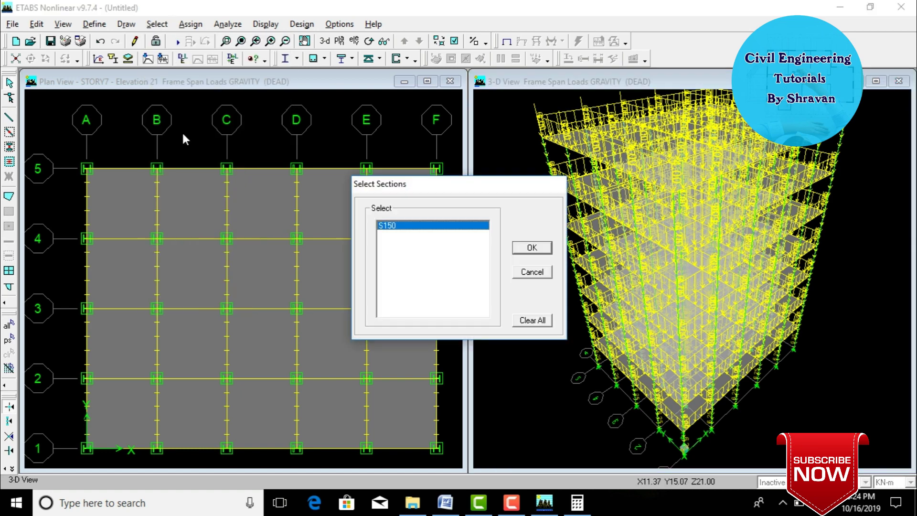
click(522, 257)
Step: Switch to Calculator, compute the slab self-weight as 0.15 × 25, and return to ETABS
click(576, 502)
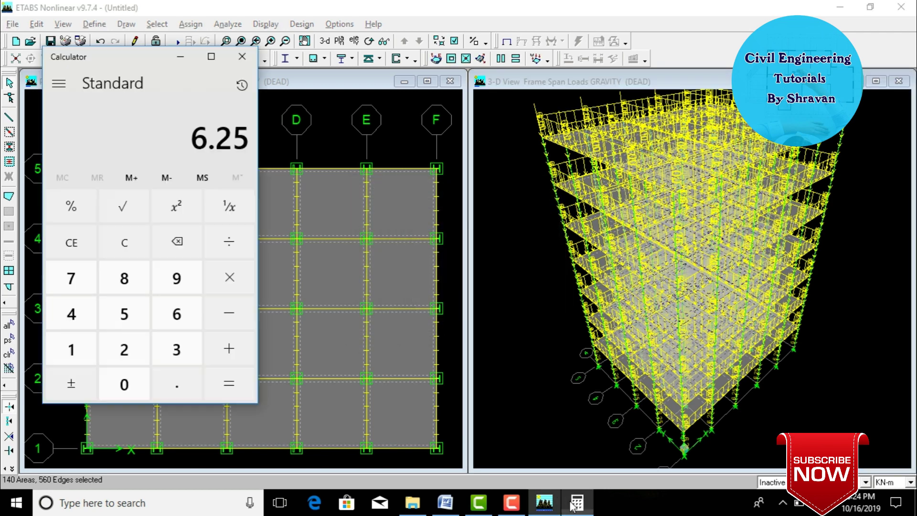
click(123, 242)
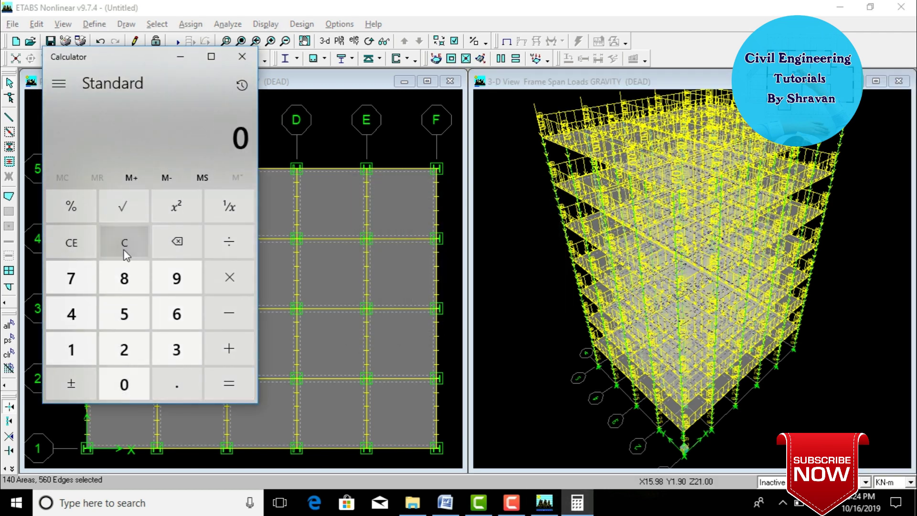
click(175, 383)
click(79, 340)
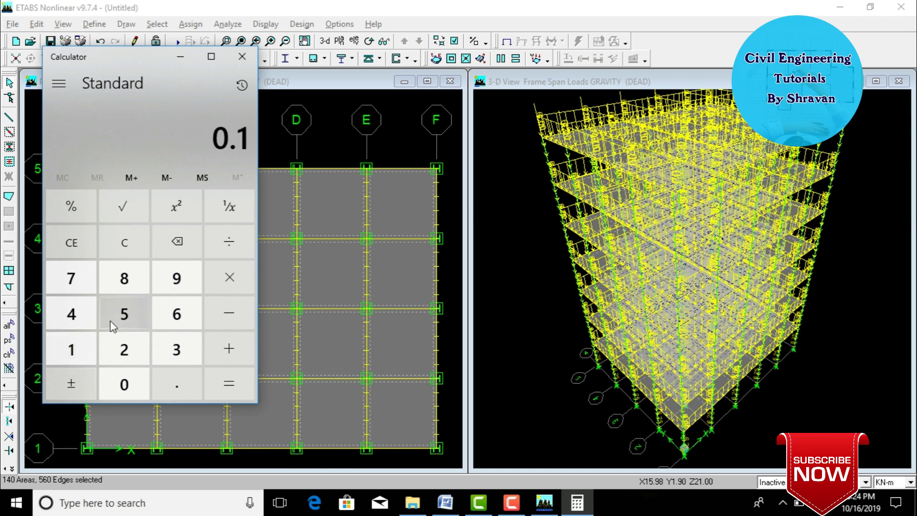
click(117, 319)
click(221, 276)
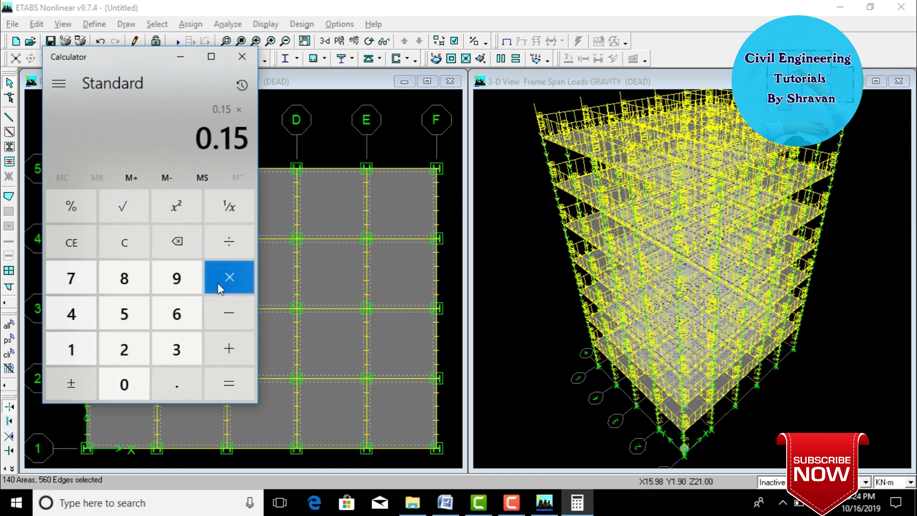
click(132, 351)
click(137, 309)
click(227, 387)
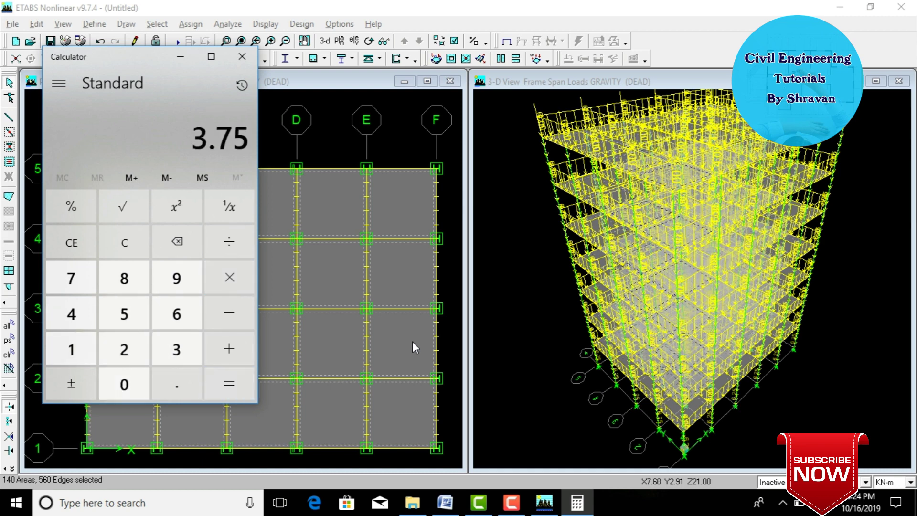
click(506, 286)
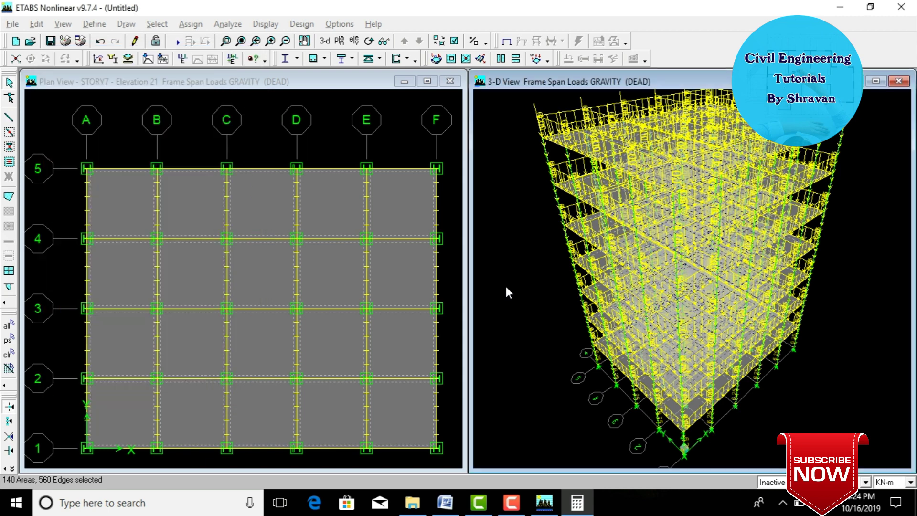
Step: Add a uniform DEAD surface load of 3.75 in the gravity direction to the existing loads of the selected S150 slabs
click(191, 24)
mouse_move(233, 123)
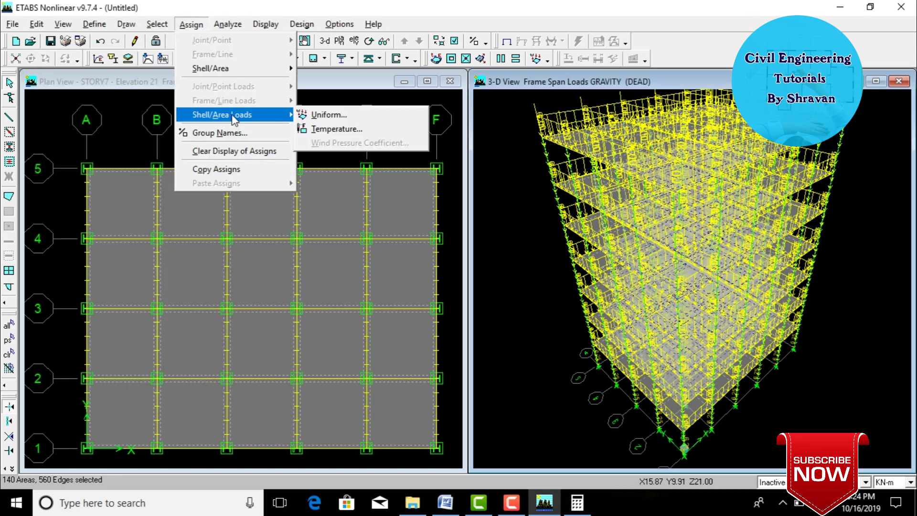
click(312, 114)
click(496, 259)
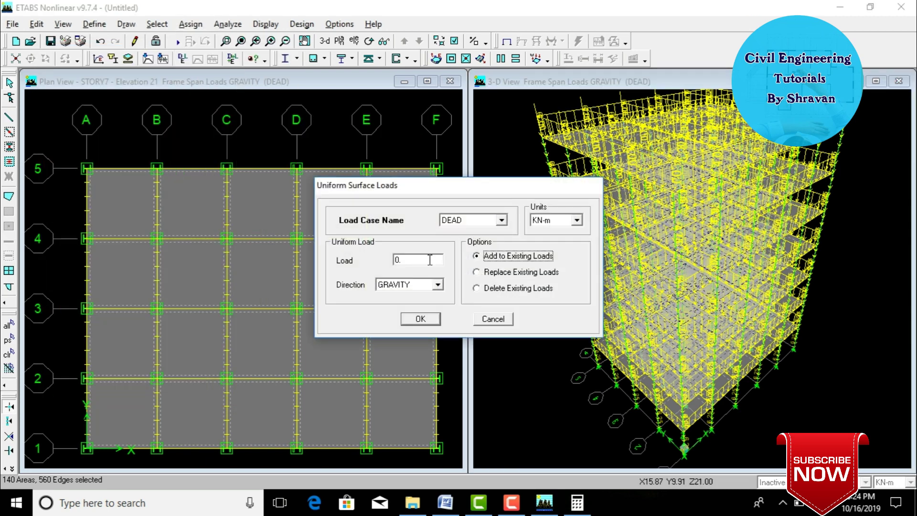
double_click(430, 260)
text(3)
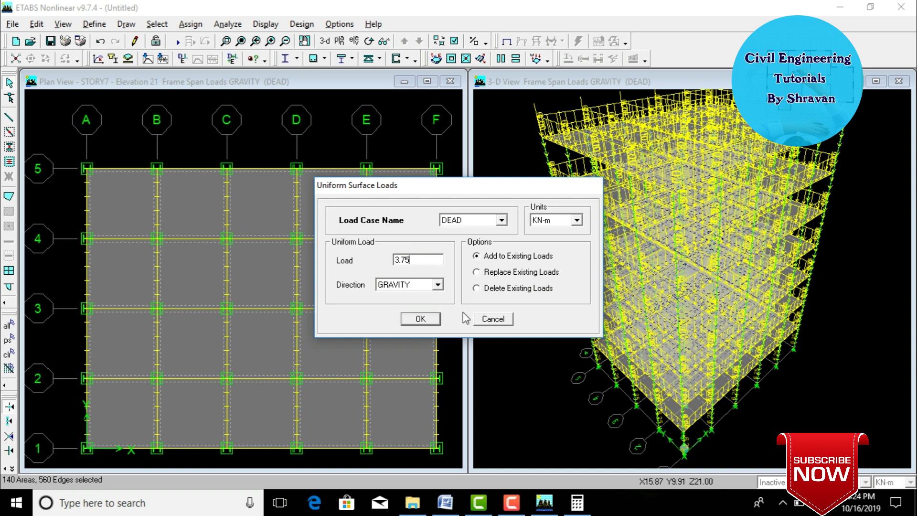
click(428, 320)
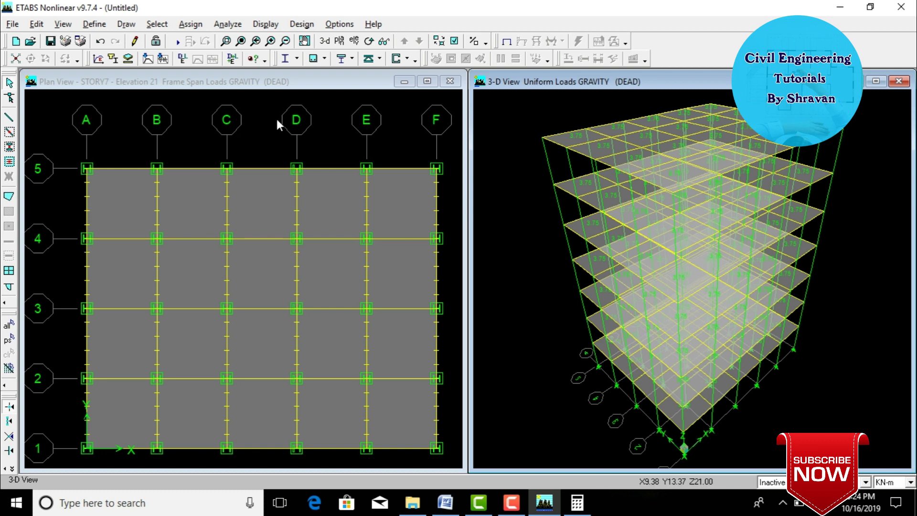
Step: Add a uniform LIVE surface load of 3 in the gravity direction to the existing loads of all S150 slabs
click(157, 24)
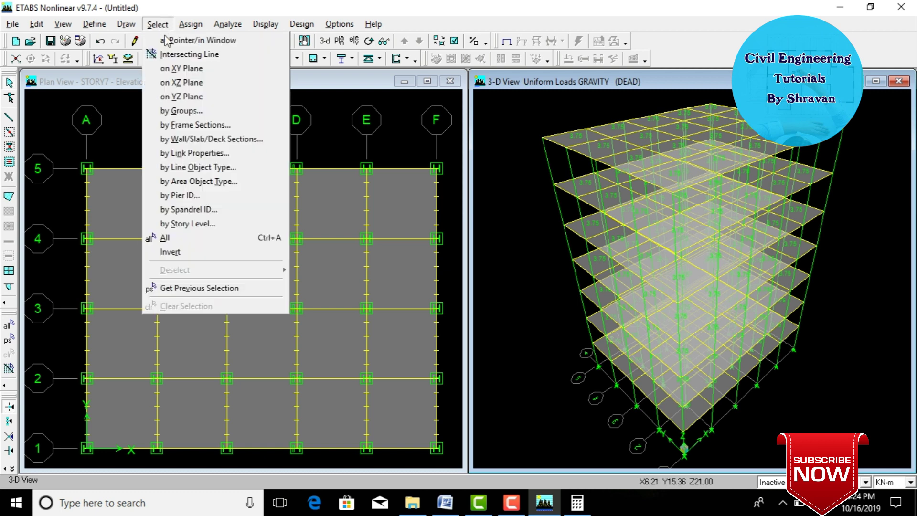
click(185, 140)
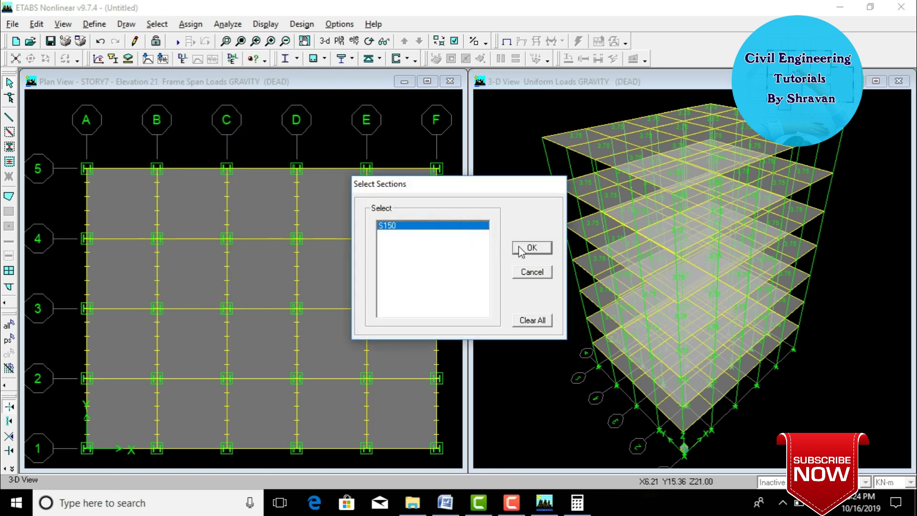
click(531, 248)
click(193, 24)
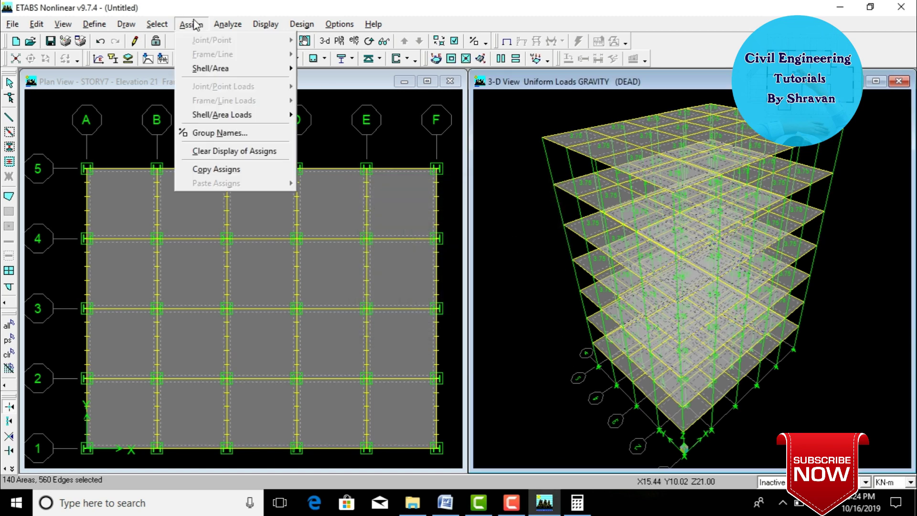
mouse_move(215, 116)
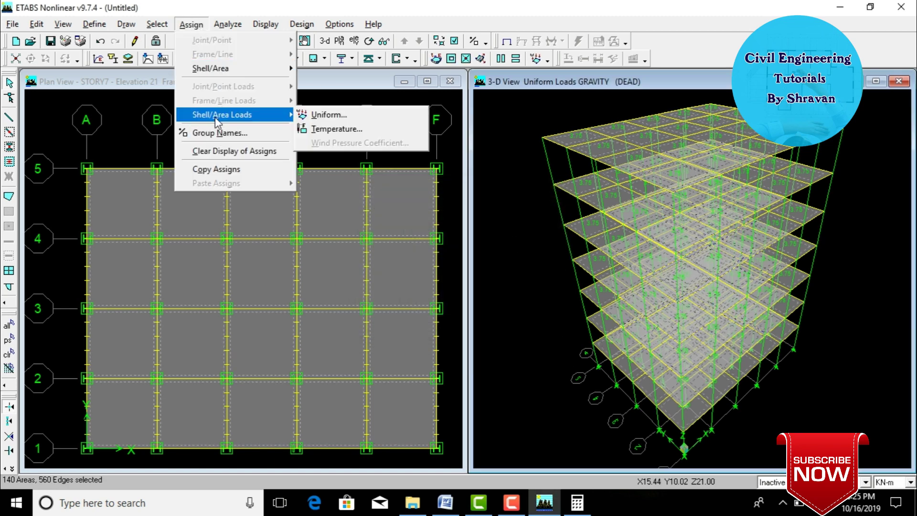
click(312, 115)
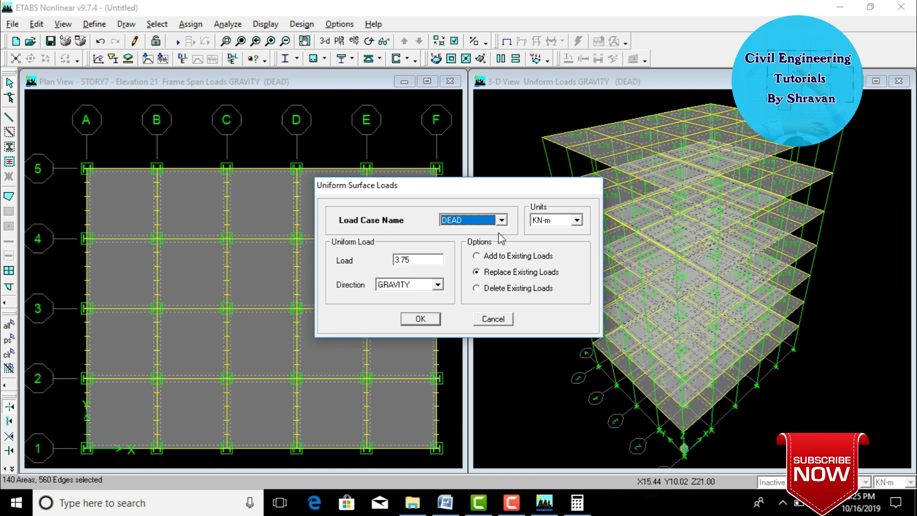
click(451, 220)
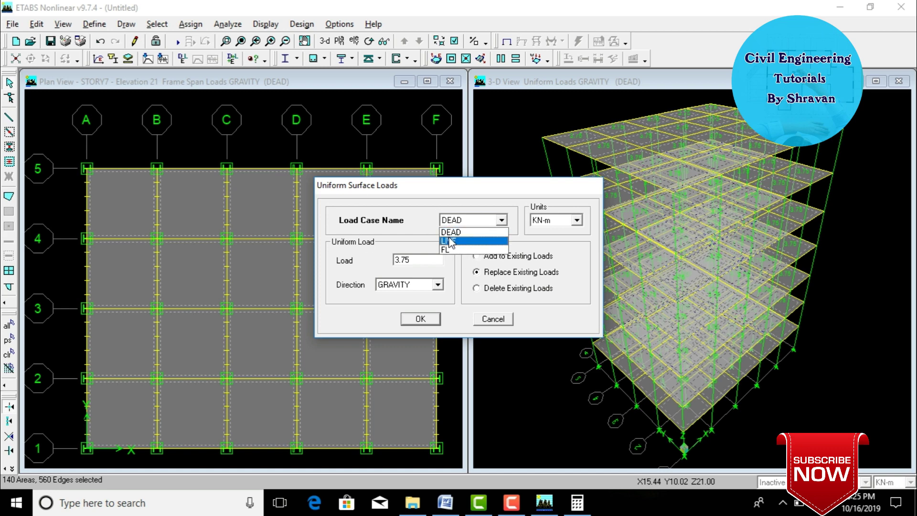
click(451, 241)
click(483, 256)
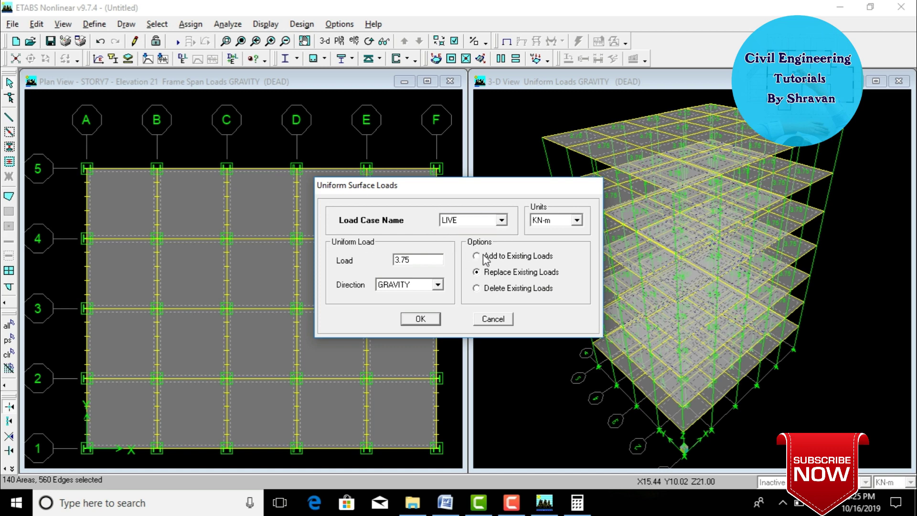
double_click(414, 259)
text(3)
click(420, 319)
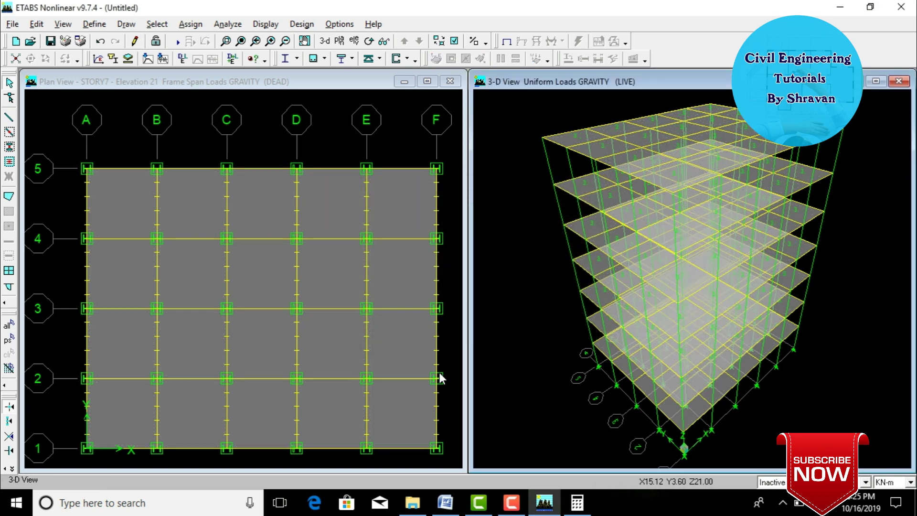
Step: Add a uniform FL surface load of 1.5 in the gravity direction to the existing loads of all S150 slabs
click(158, 24)
click(190, 139)
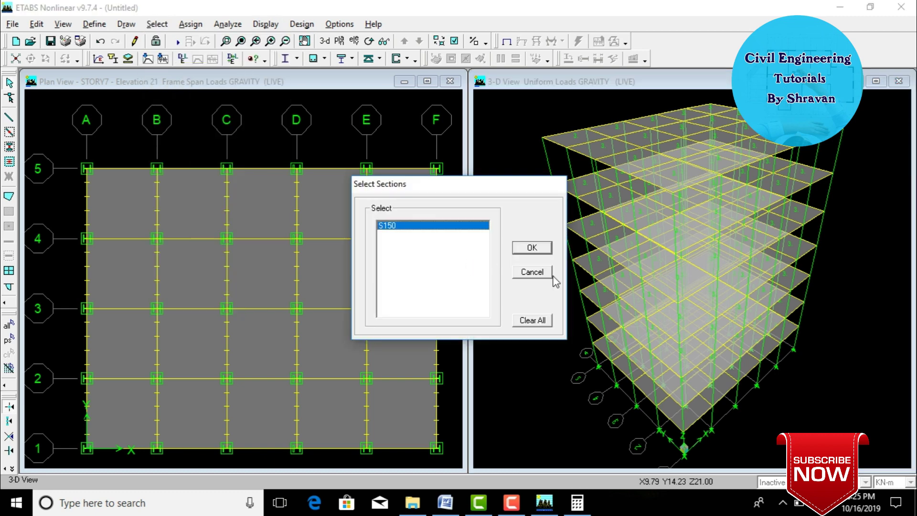
click(532, 248)
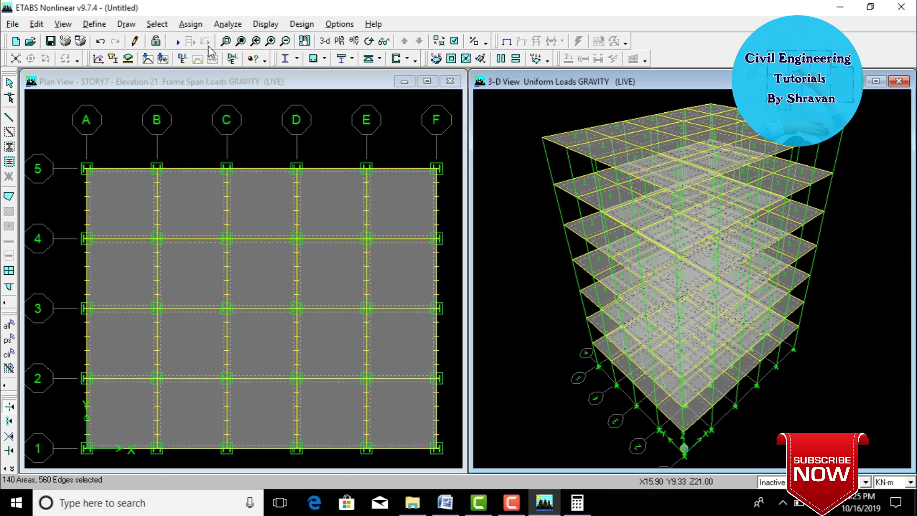
click(191, 24)
mouse_move(221, 115)
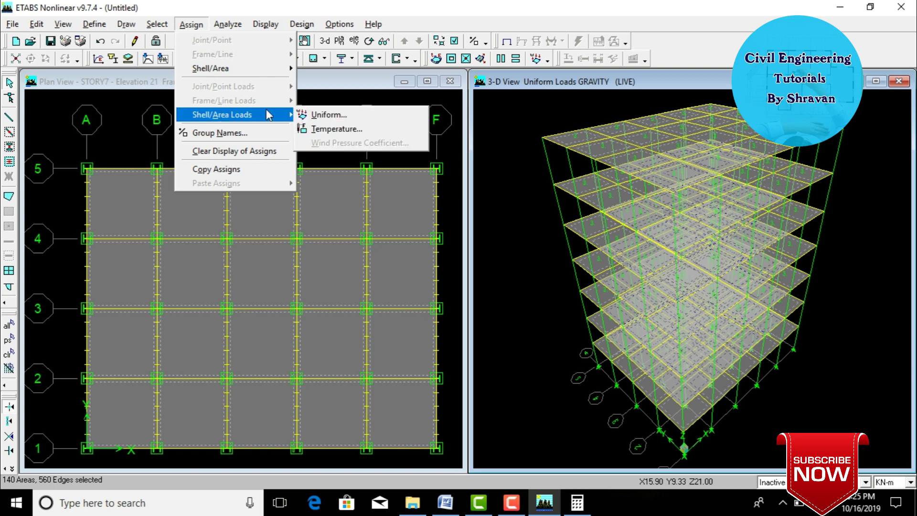
click(296, 114)
click(482, 221)
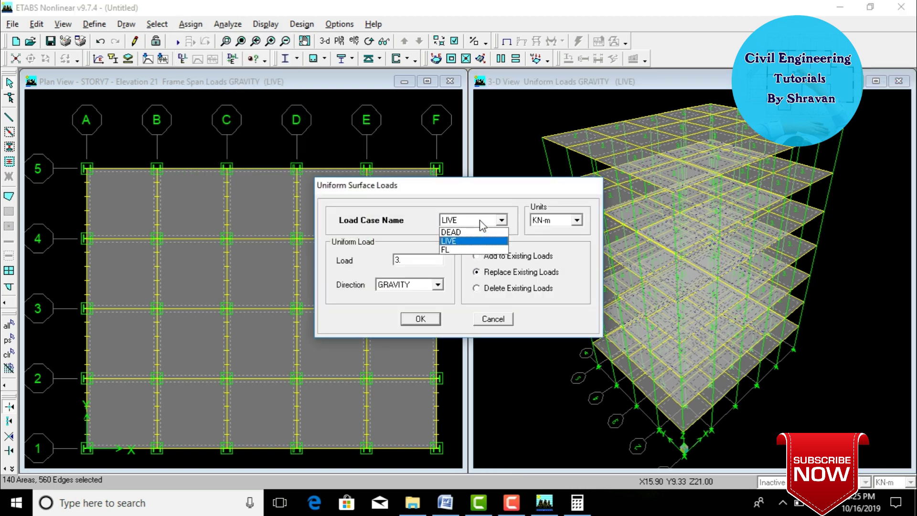
click(473, 250)
click(476, 256)
double_click(437, 259)
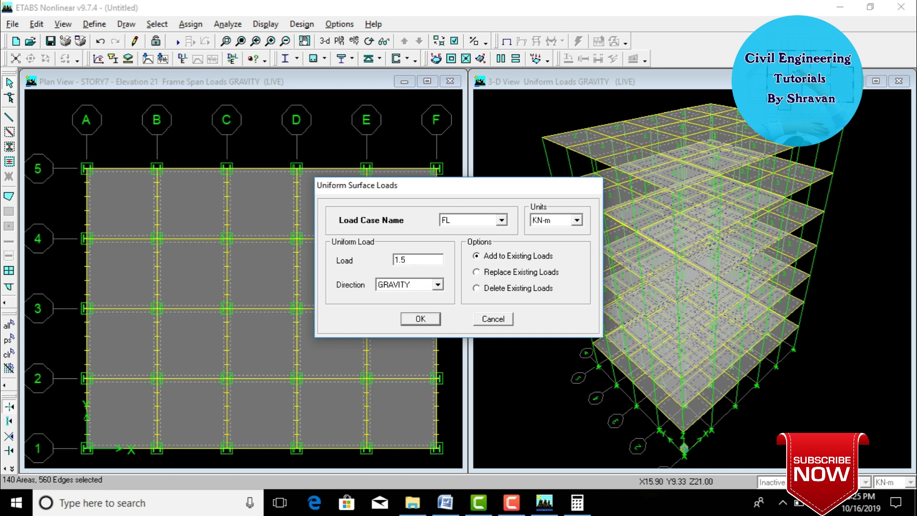
click(426, 314)
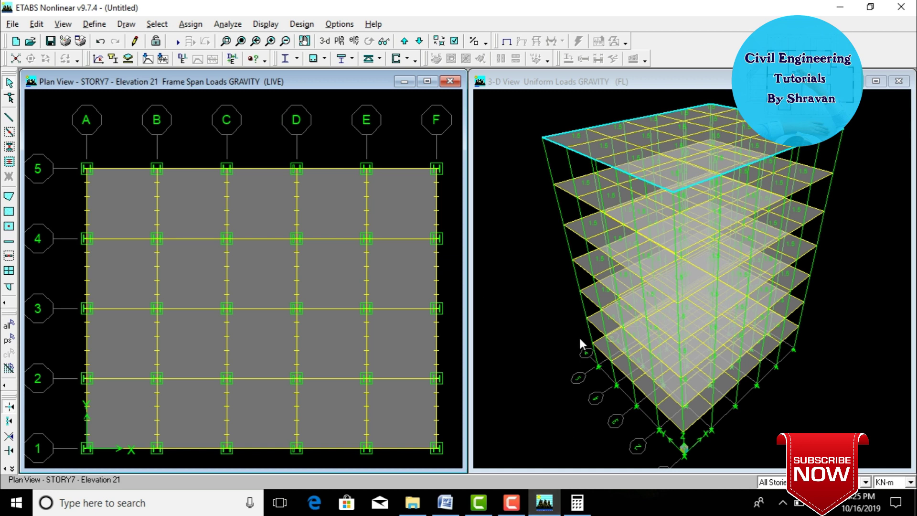
Step: Select everything at the BASE story level and assign fixed supports to its joints
click(157, 24)
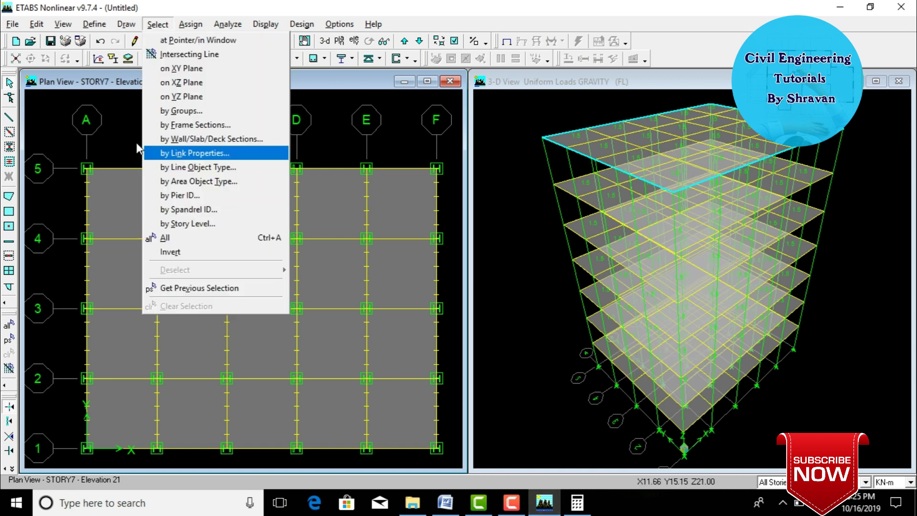
click(83, 125)
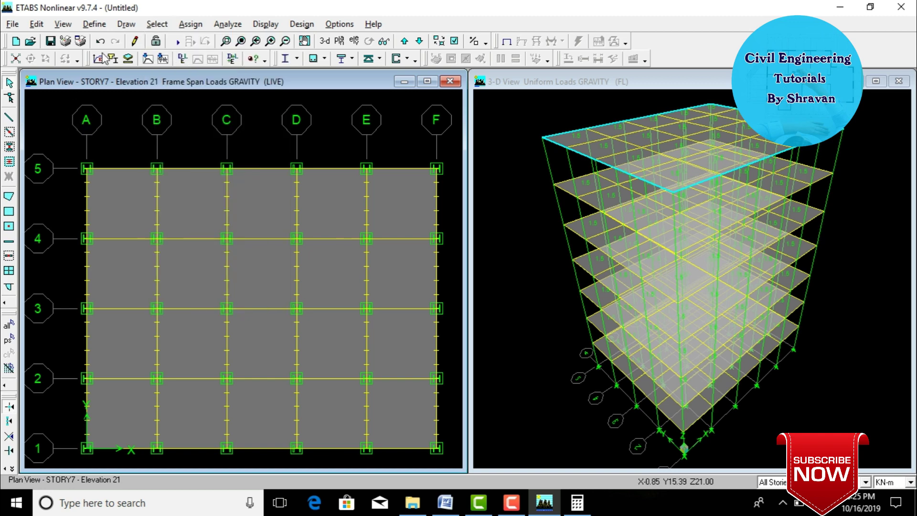
click(158, 24)
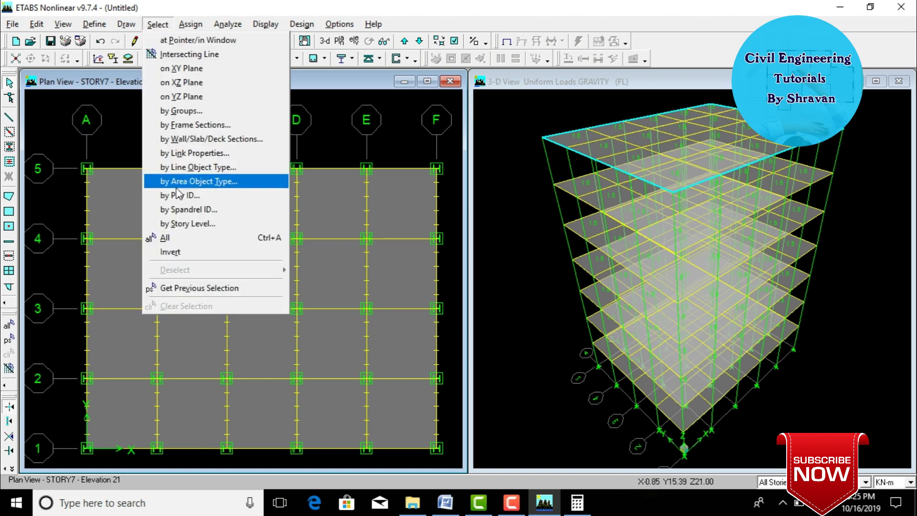
click(188, 224)
click(387, 286)
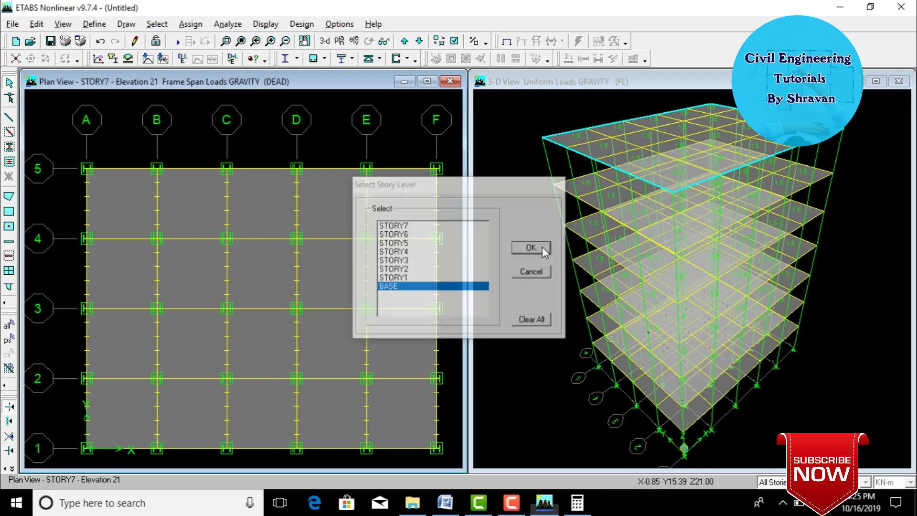
click(543, 246)
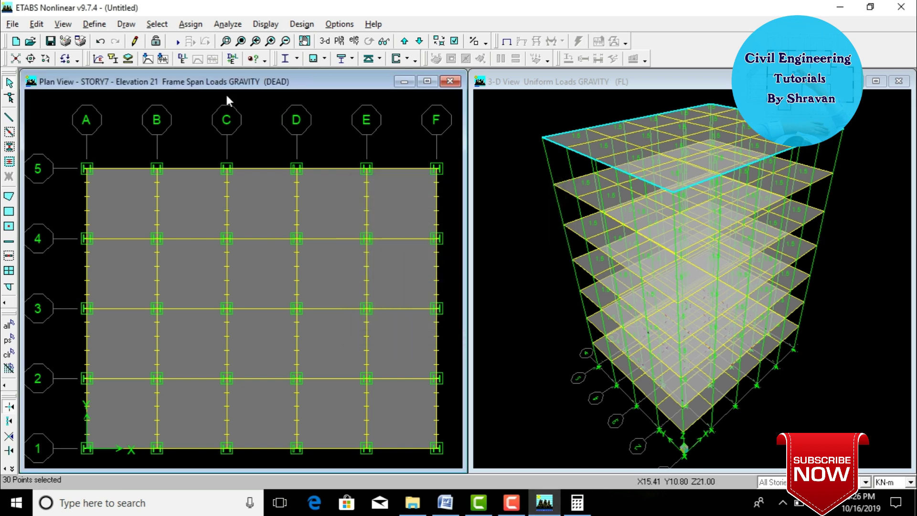
click(191, 24)
mouse_move(199, 41)
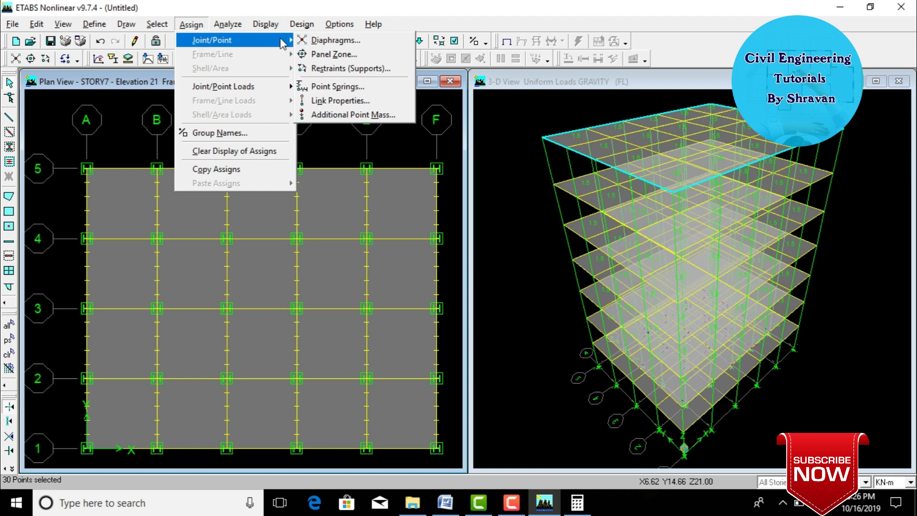
click(313, 69)
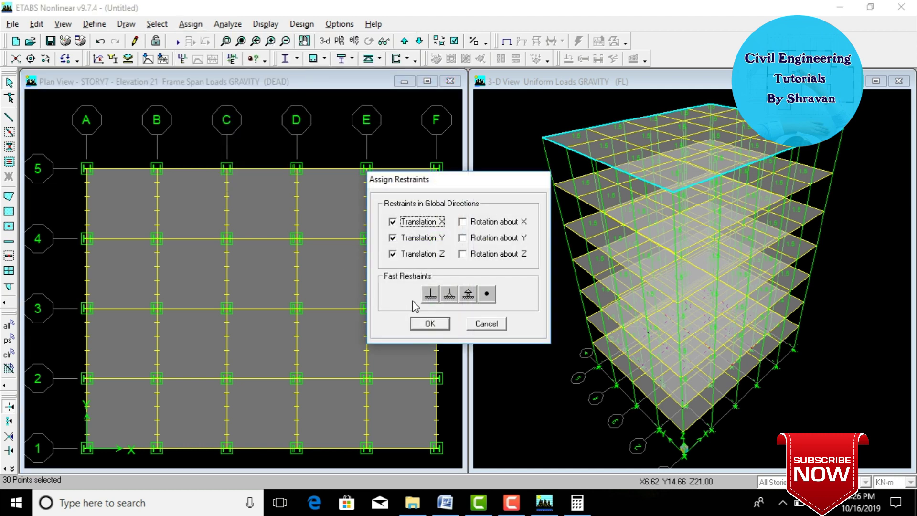
click(430, 293)
click(430, 323)
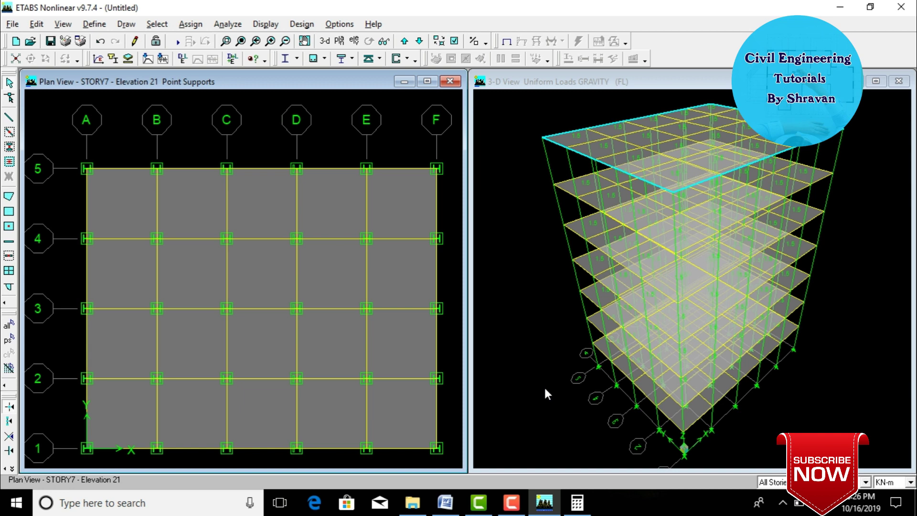
Step: Select the whole model and assign diaphragm D1 to its joints
key(ctrl+a)
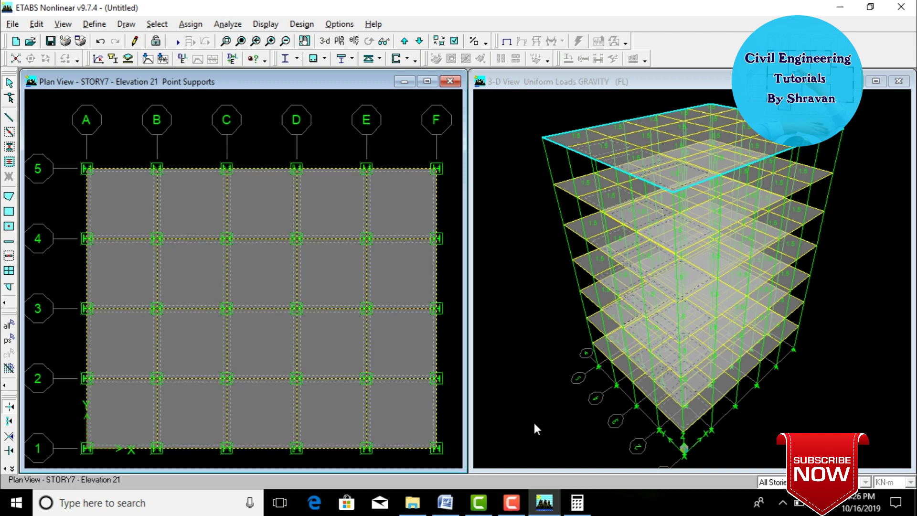
click(190, 24)
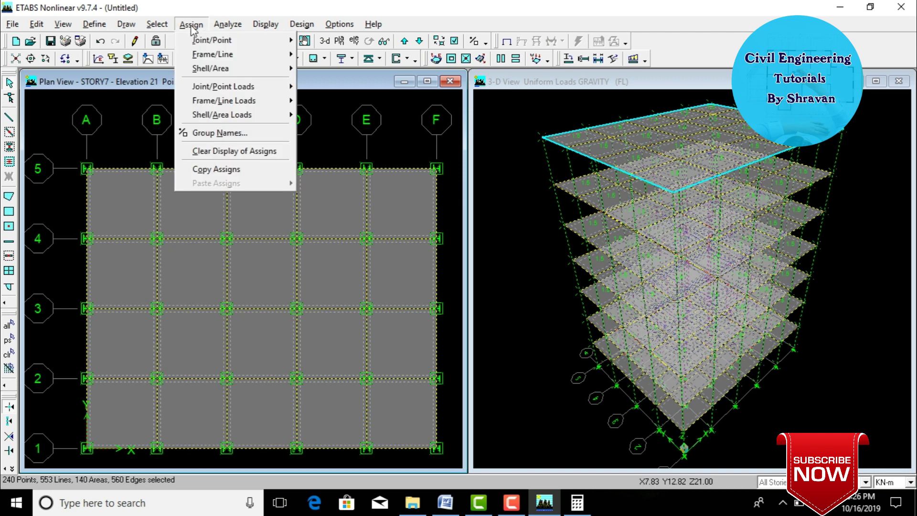
mouse_move(196, 41)
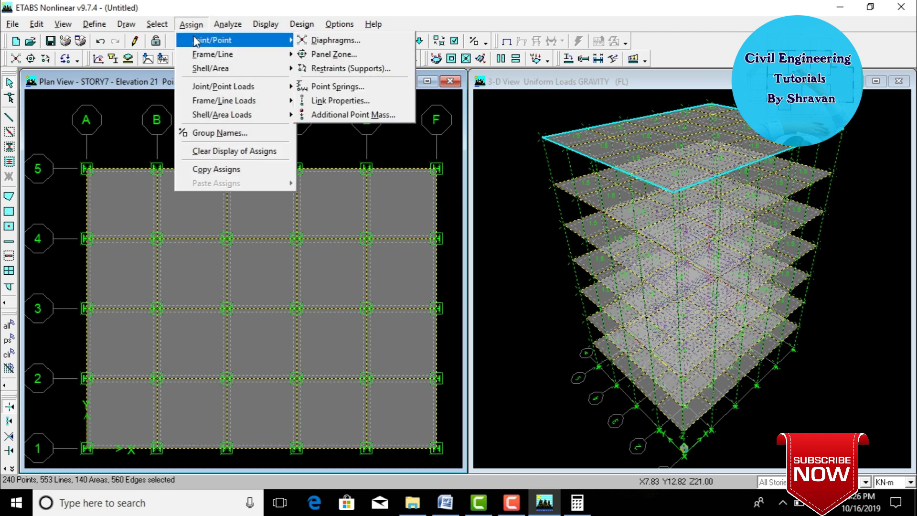
click(333, 40)
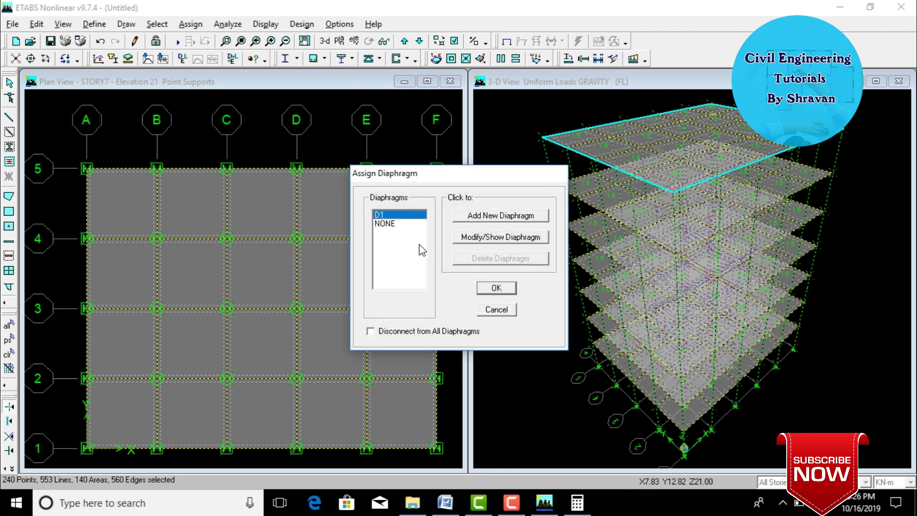
click(497, 287)
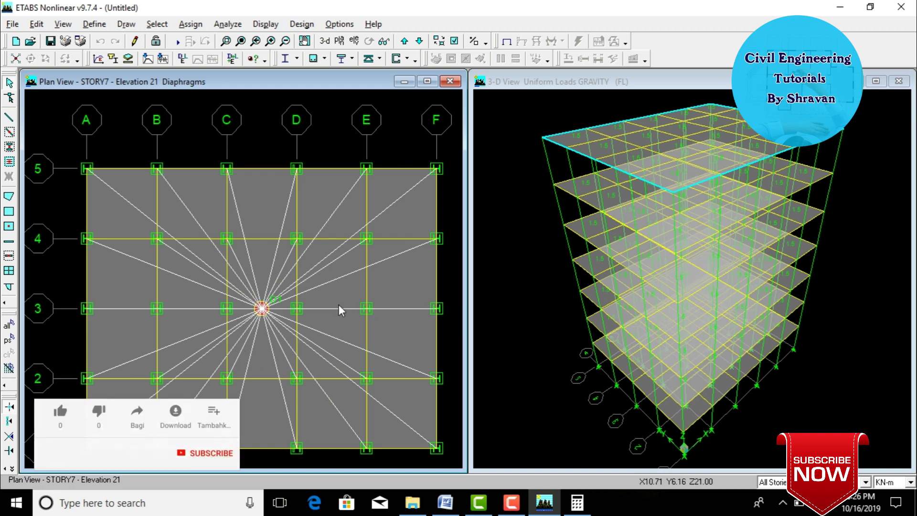
Step: Turn on the display of diaphragm extents and apply the view options to all windows
click(508, 227)
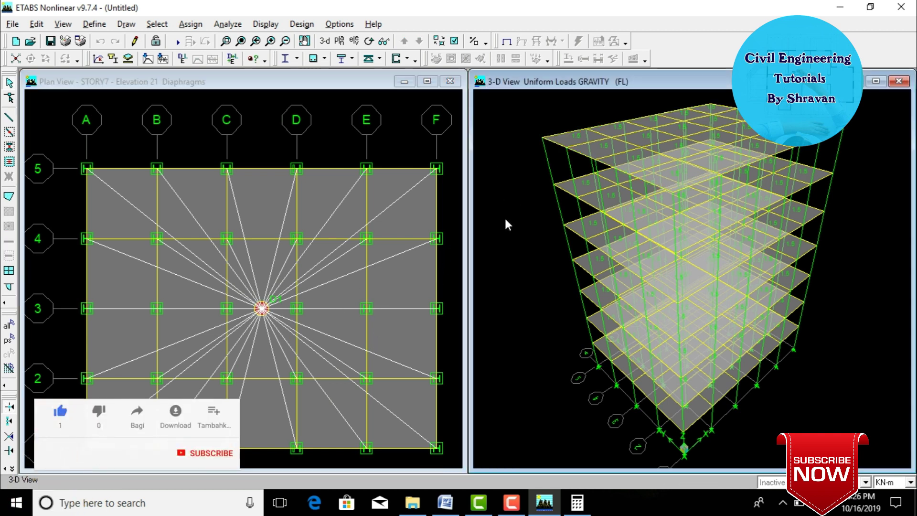
click(454, 43)
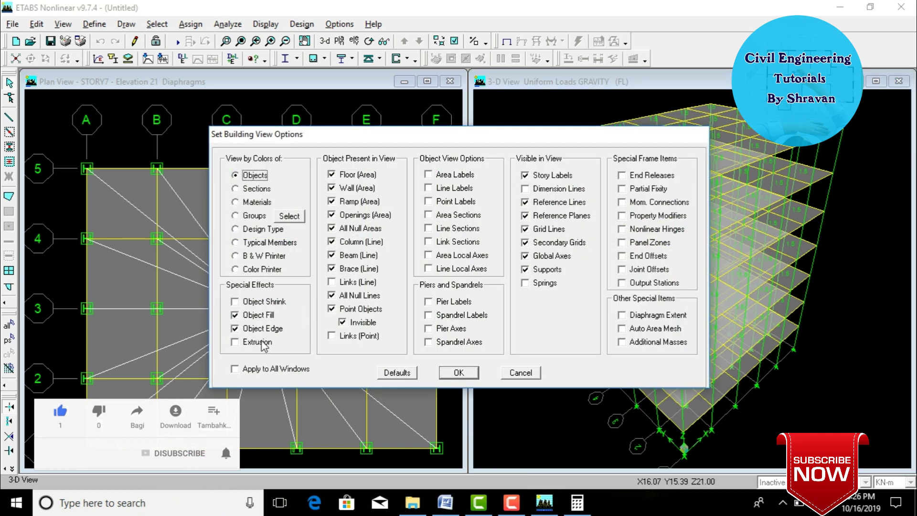
click(622, 316)
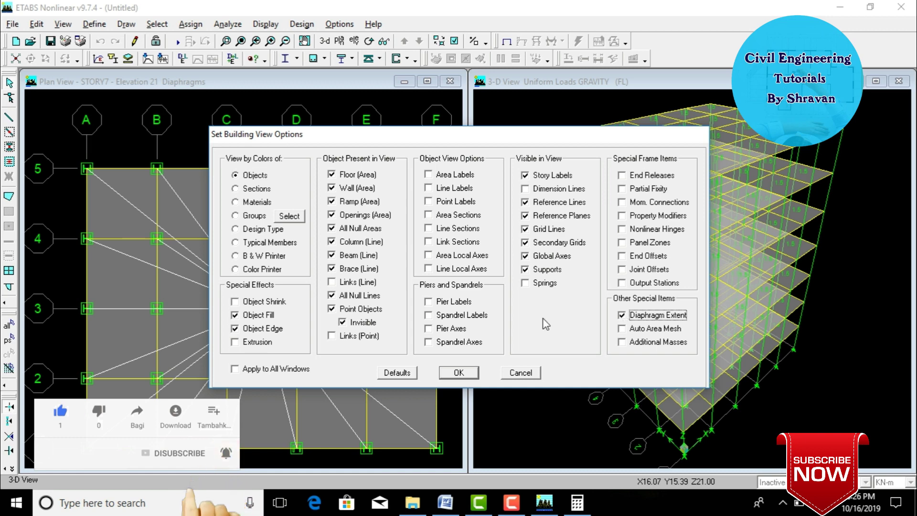
click(234, 369)
click(459, 371)
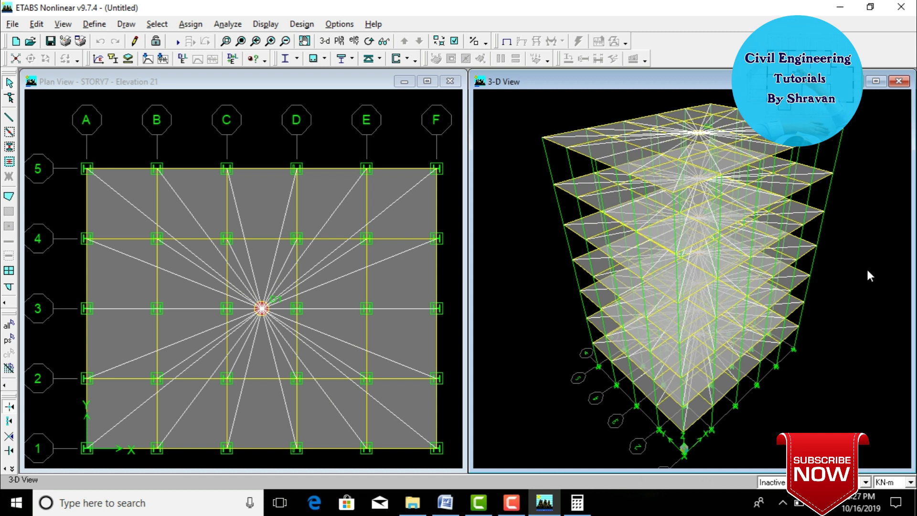
Step: Accept the analysis options with dynamic analysis set to 12 modes and eigenvectors
click(228, 24)
click(234, 41)
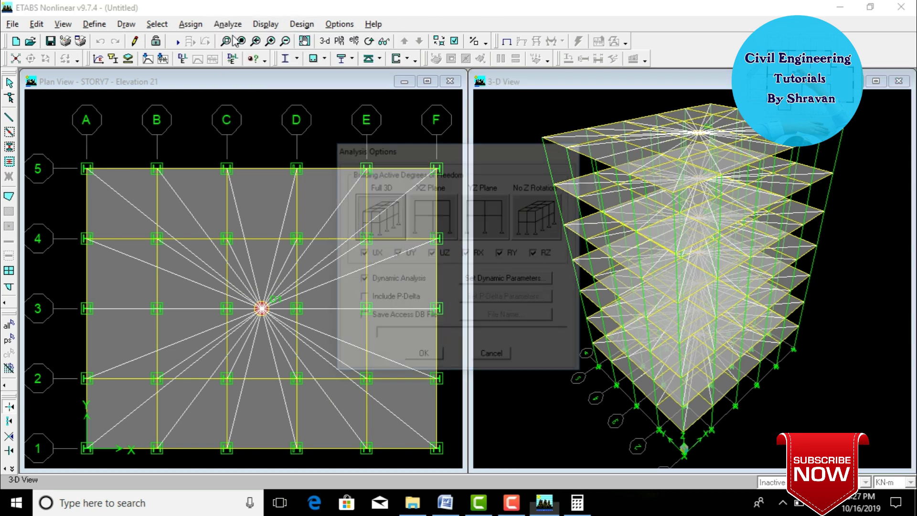
click(498, 279)
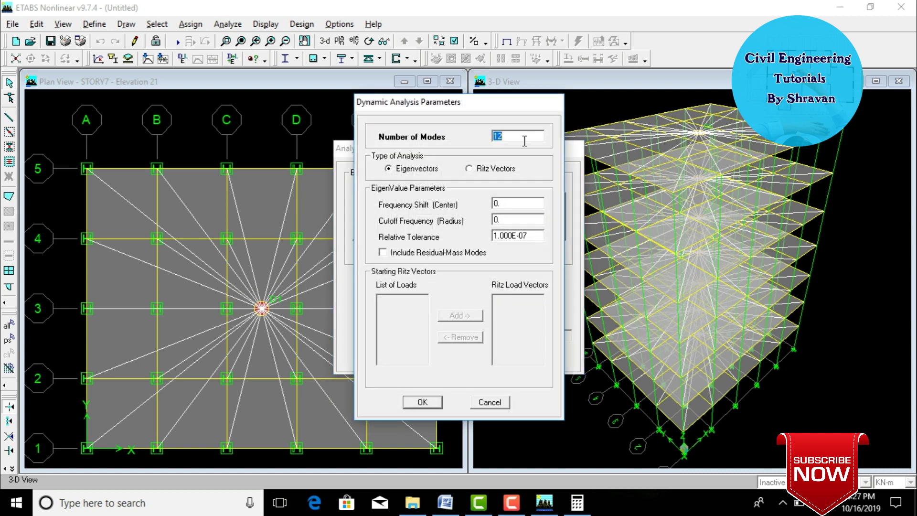
click(429, 404)
click(437, 357)
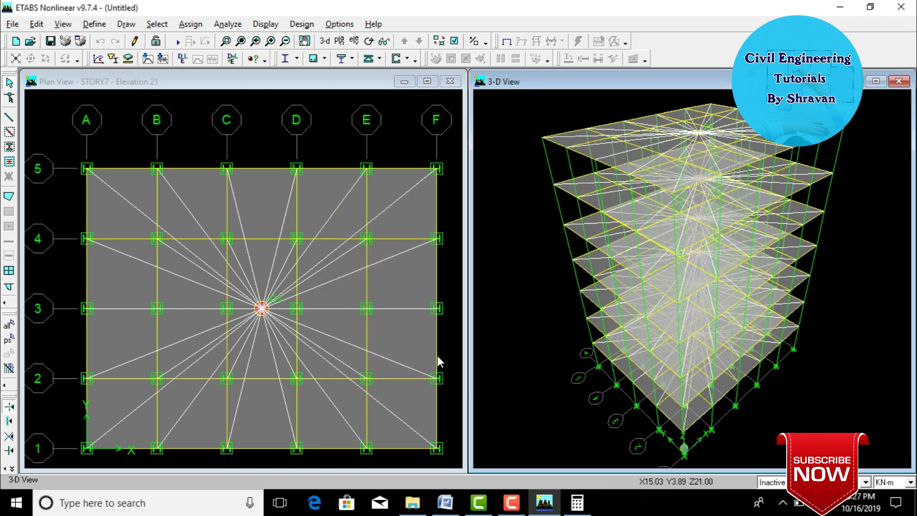
Step: Check the model for line overlaps, line intersections within tolerance and line intersections with area edges, and close the check report
click(227, 24)
click(241, 52)
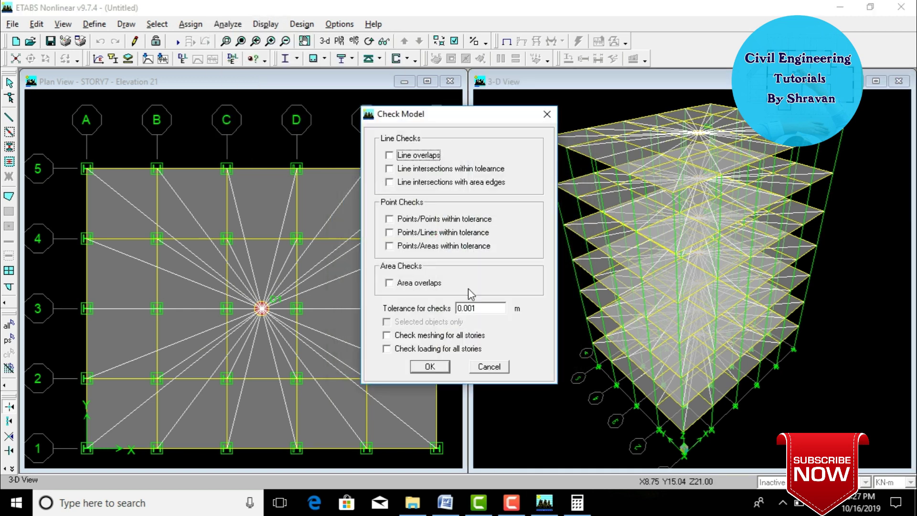
click(419, 169)
click(420, 182)
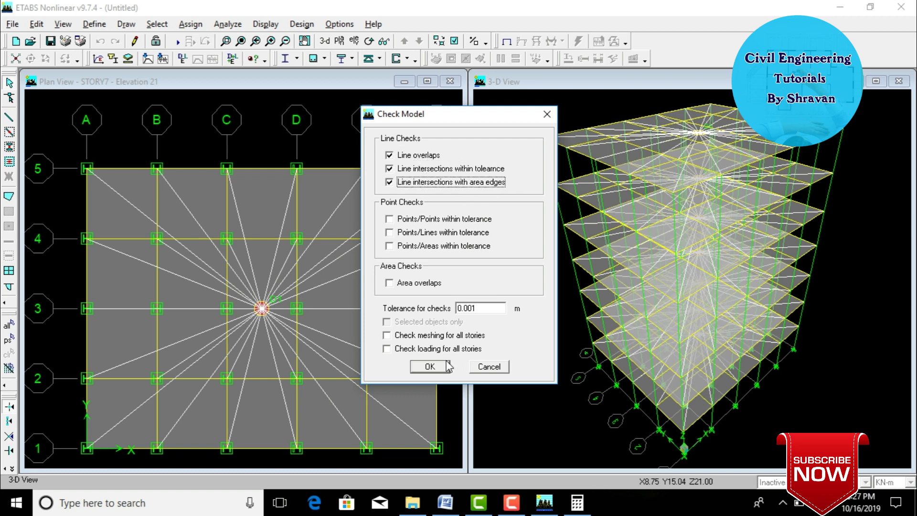
click(430, 367)
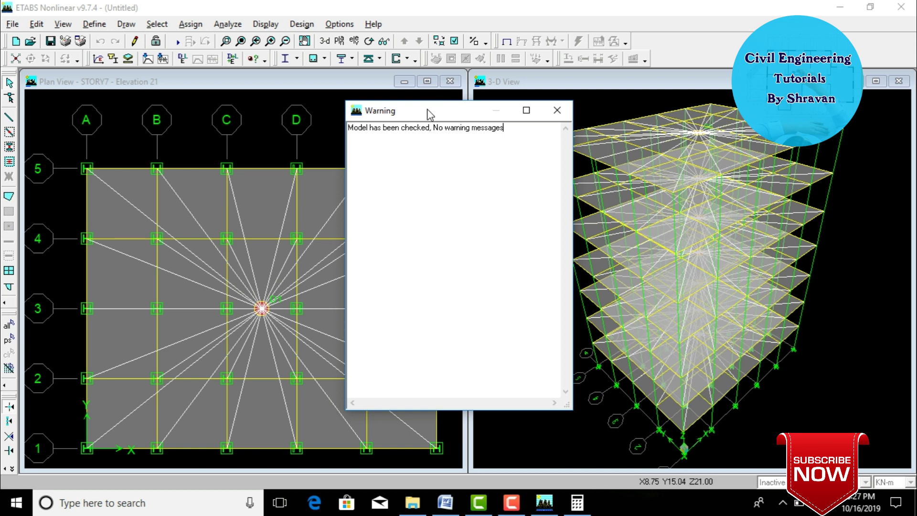
drag(427, 112, 529, 178)
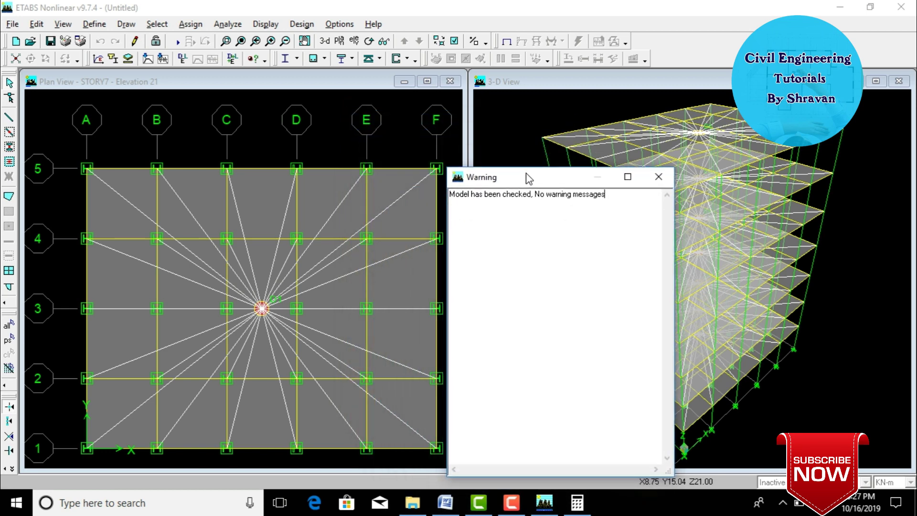
click(658, 177)
Step: Run the analysis, saving the model as aa in the Composite folder on the Desktop
click(228, 25)
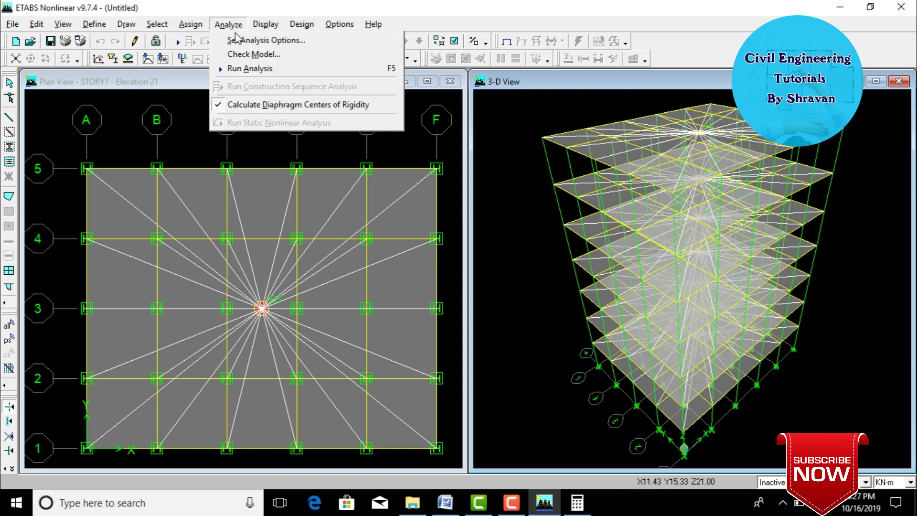
click(246, 69)
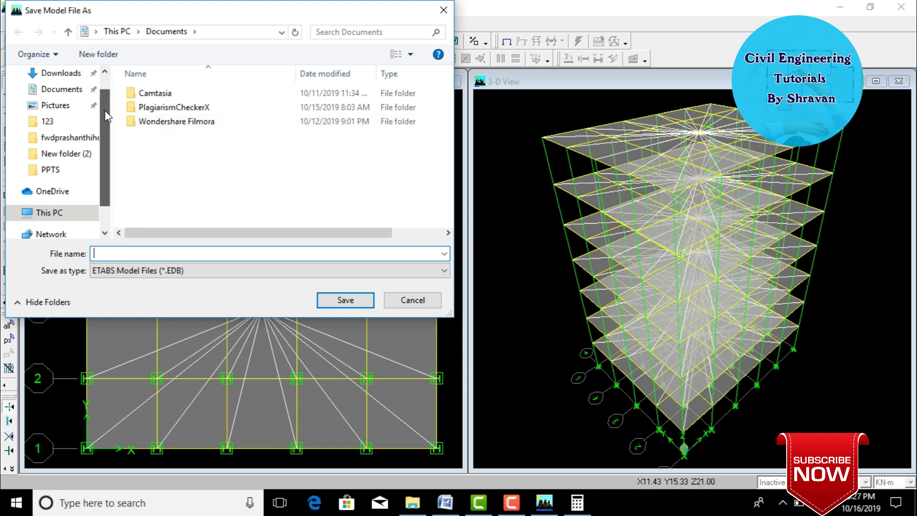
drag(103, 128, 96, 76)
click(55, 100)
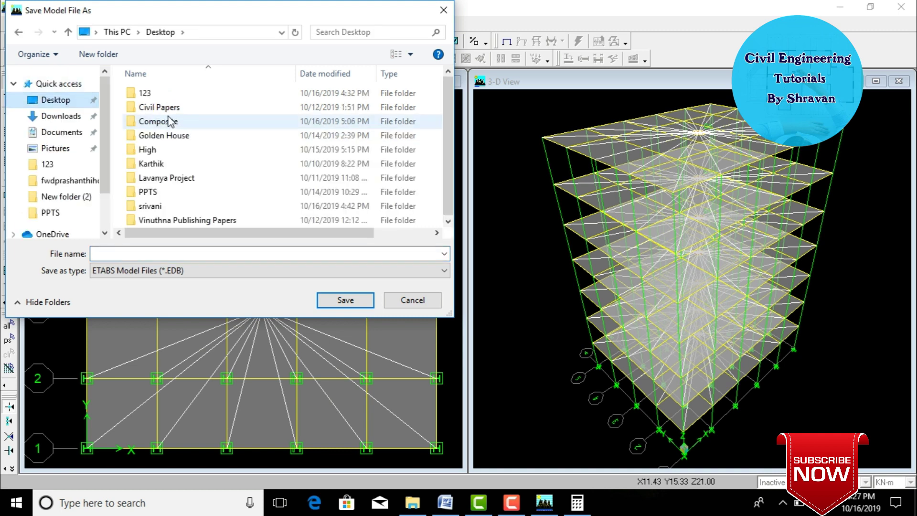
double_click(165, 120)
click(194, 252)
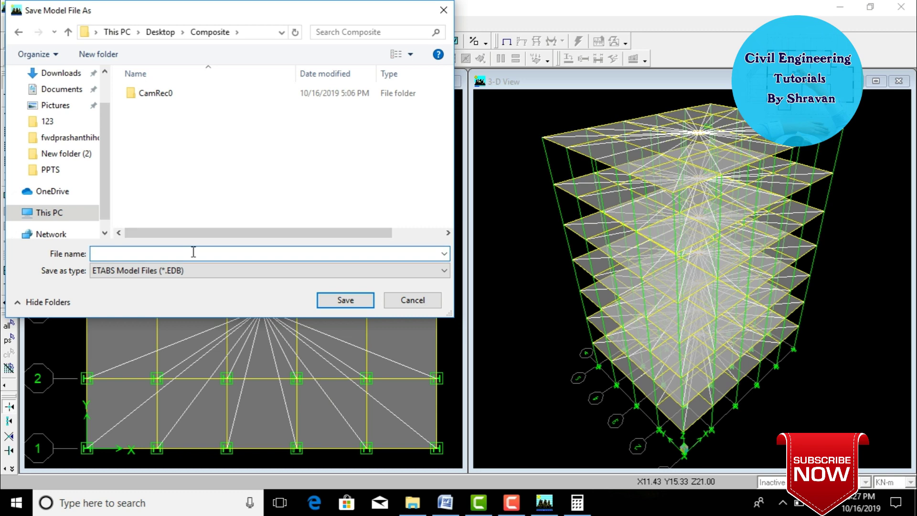
click(339, 304)
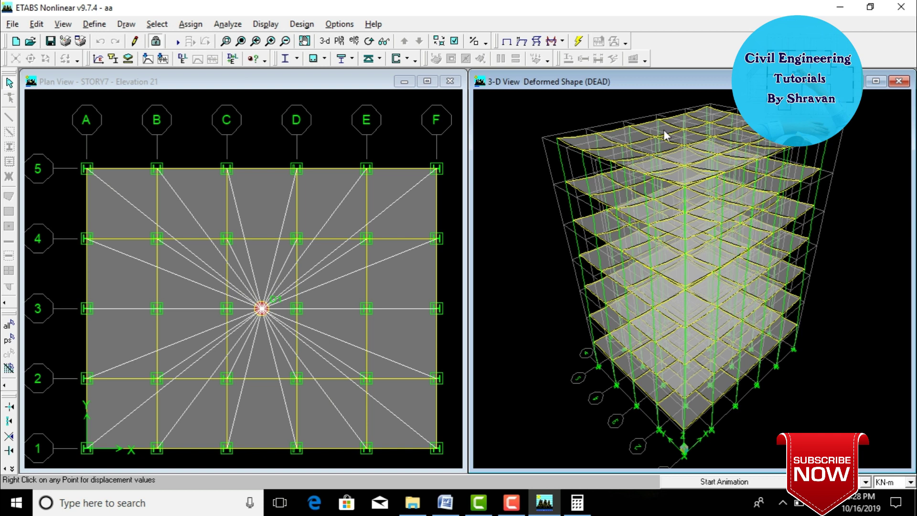
Step: Animate the DEAD load deformed shape in the 3-D view
click(814, 502)
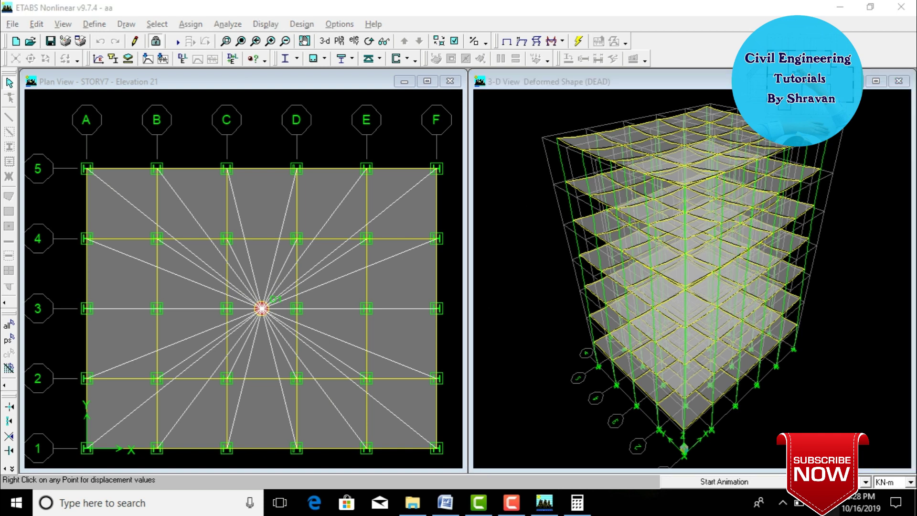
click(598, 434)
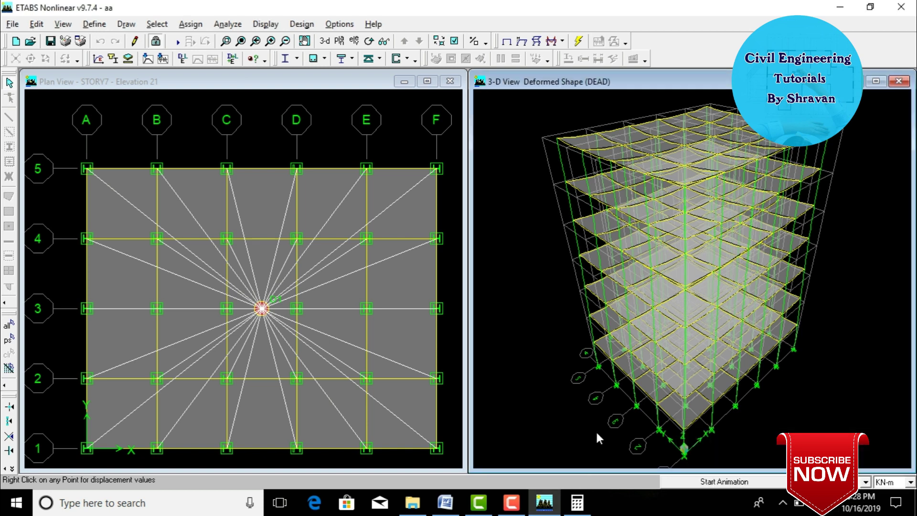
click(702, 483)
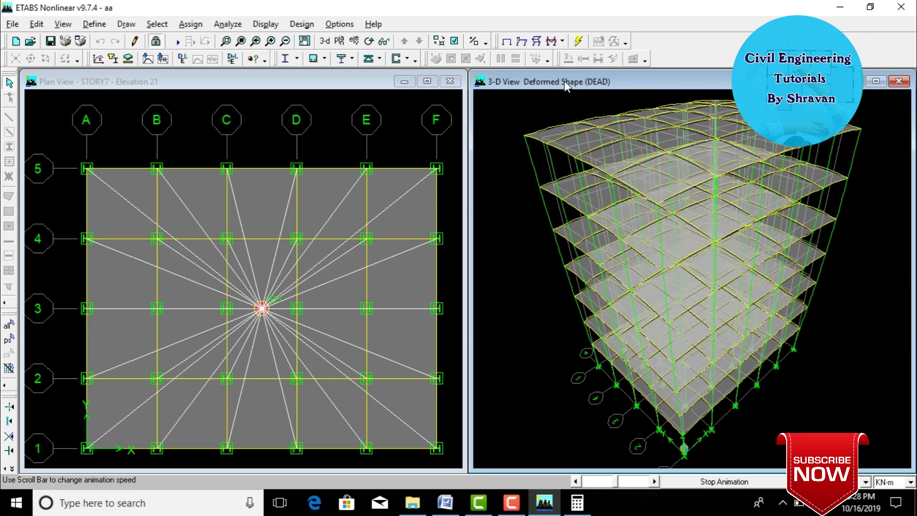
Step: Show the deformed shape for the LIVE static load in the 3-D view with automatic scaling and cubic curve
click(261, 24)
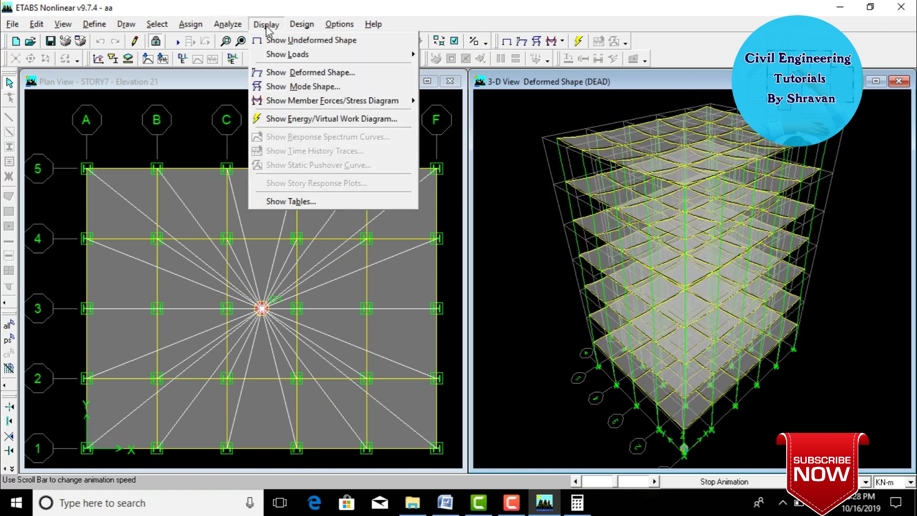
click(311, 72)
click(476, 221)
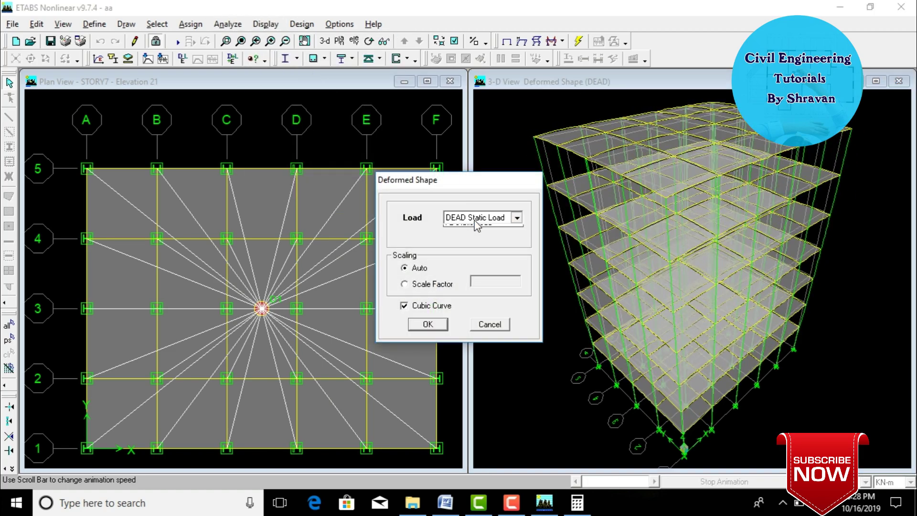
click(474, 238)
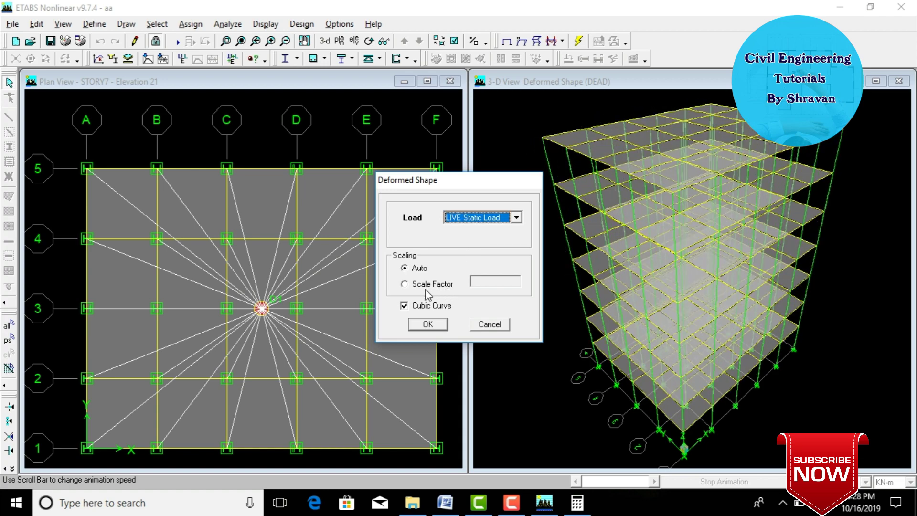
click(427, 326)
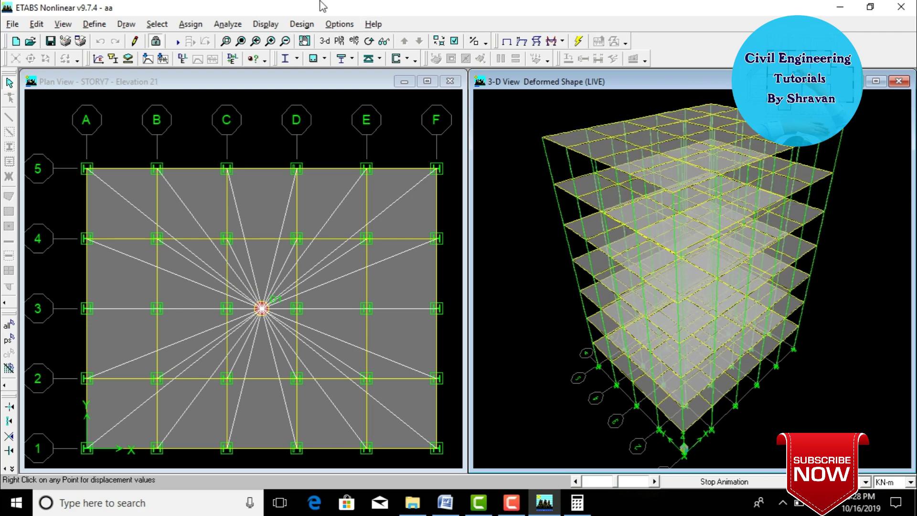
Step: Open the selection of model definition and analysis result tables for display
click(265, 24)
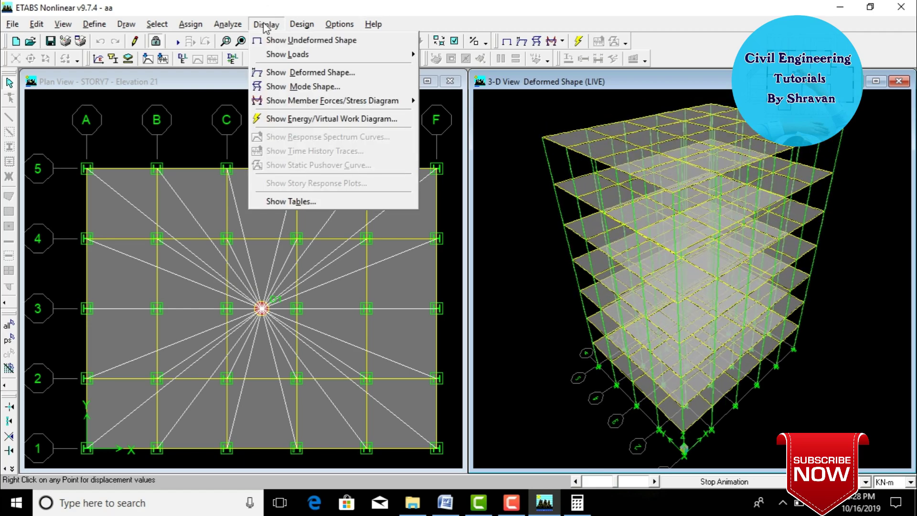
click(308, 199)
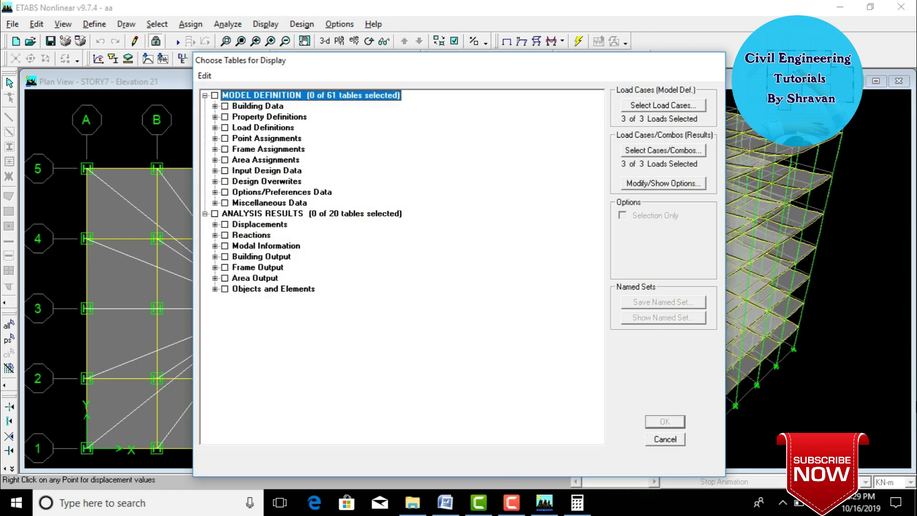
click(659, 151)
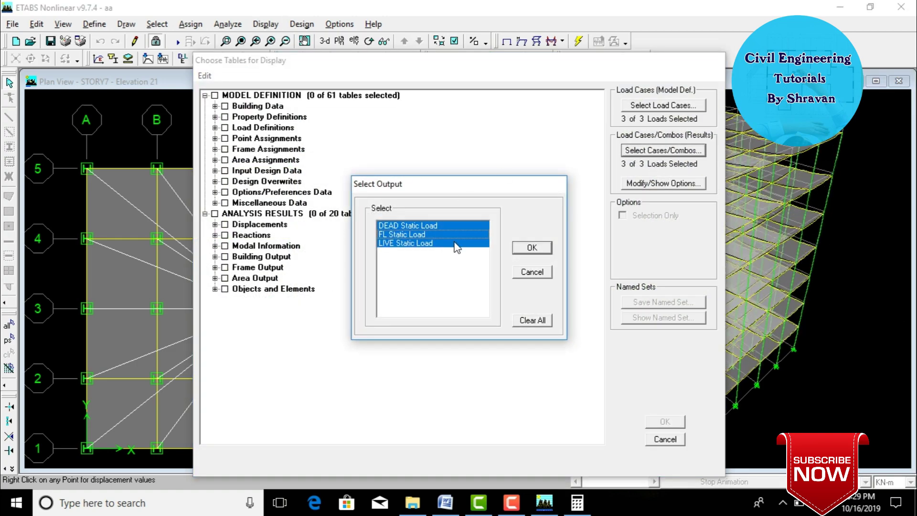
click(409, 234)
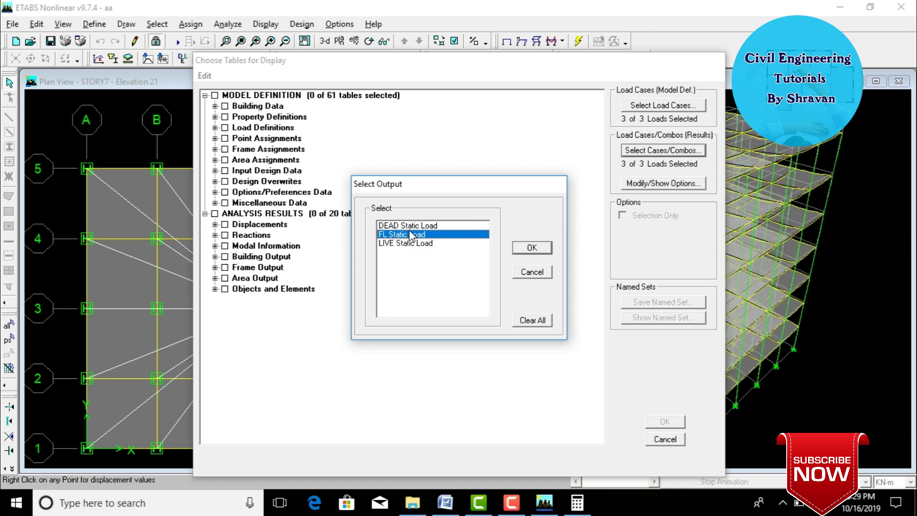
click(412, 243)
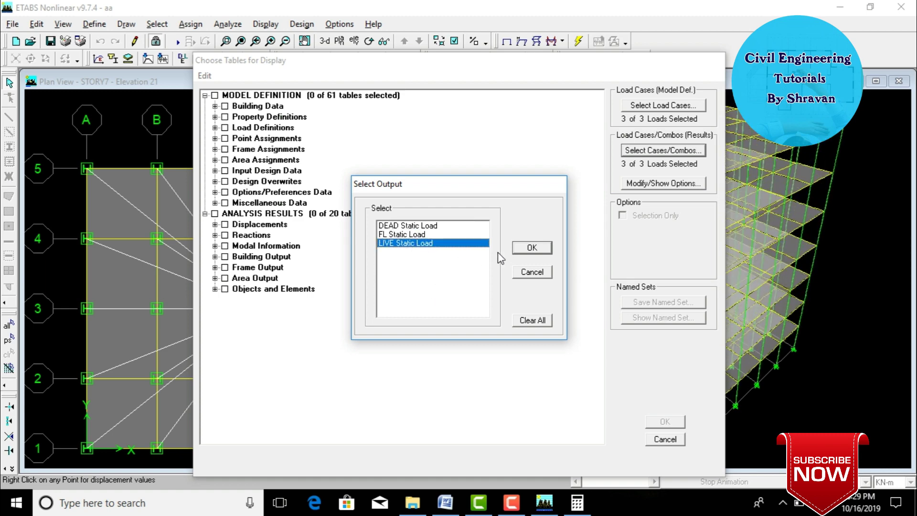
click(438, 226)
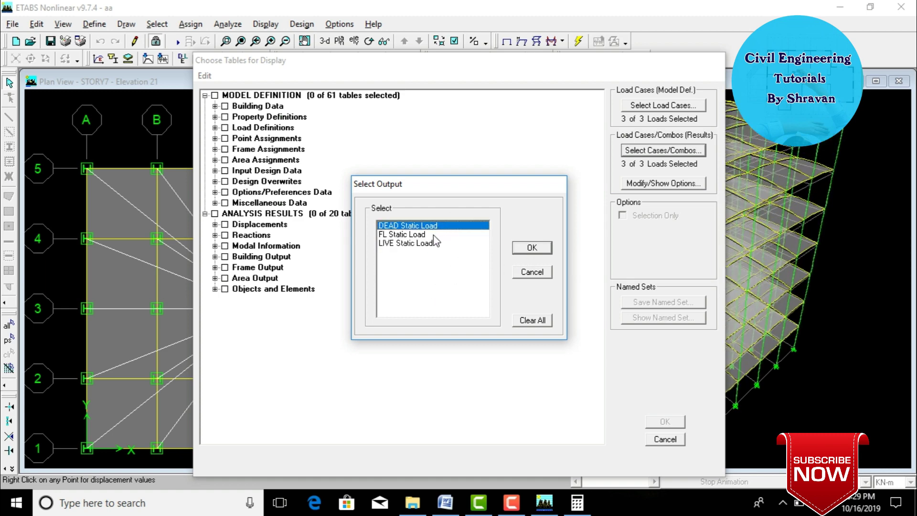
click(524, 276)
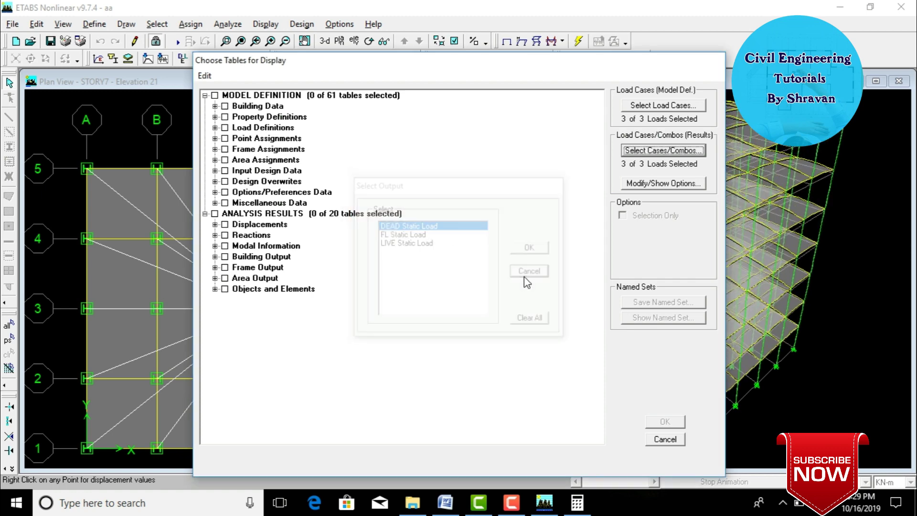
Step: Display the Story Drifts table from the displacement data and the Story Shears table from the building output
click(215, 224)
click(225, 235)
click(225, 235)
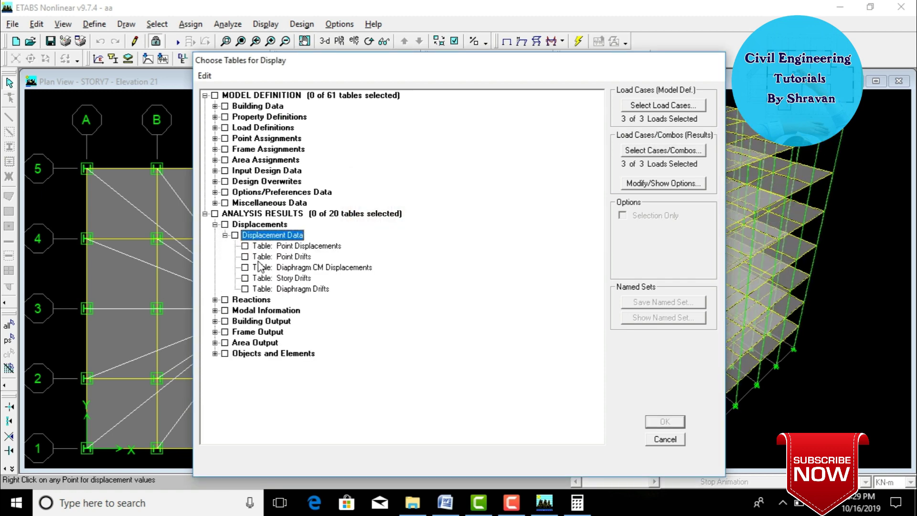
click(262, 278)
click(244, 278)
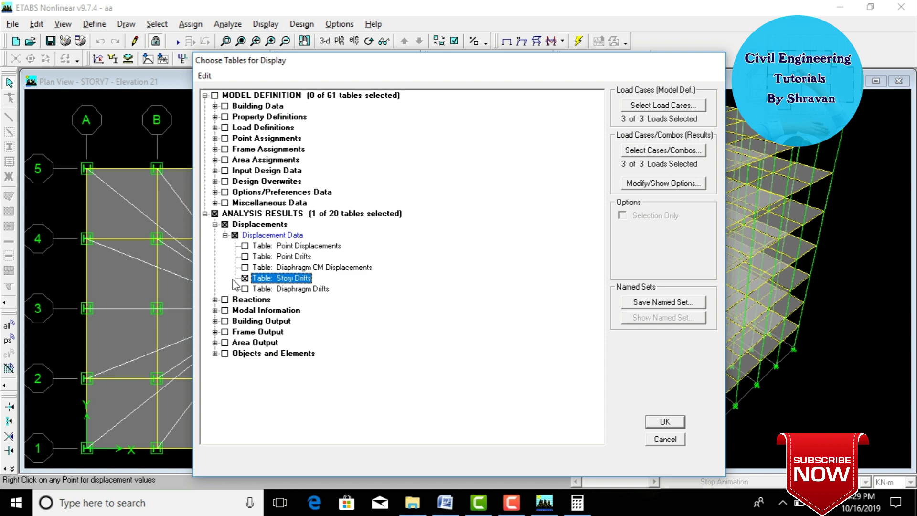
click(215, 321)
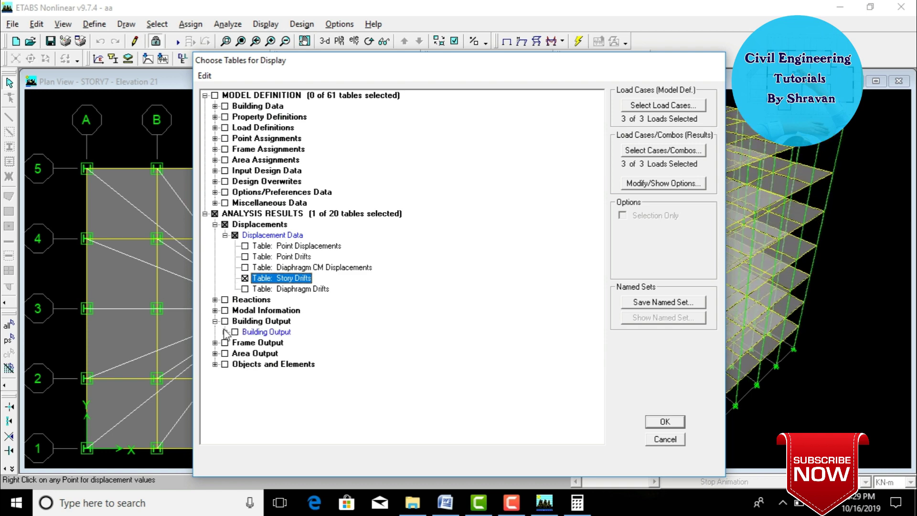
click(225, 331)
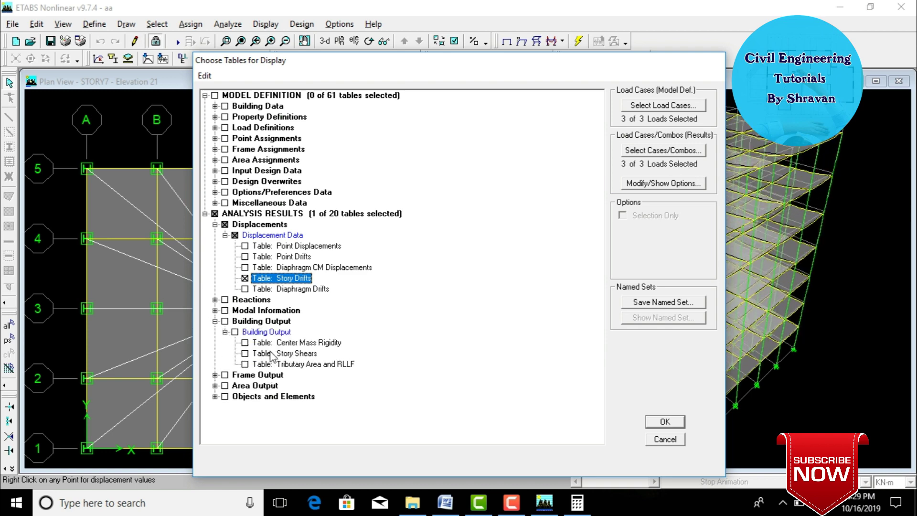
double_click(292, 354)
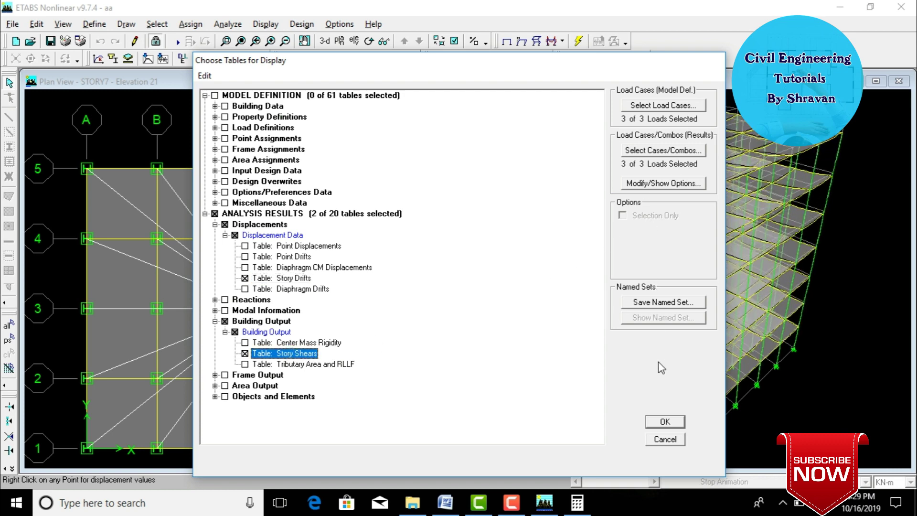
click(664, 422)
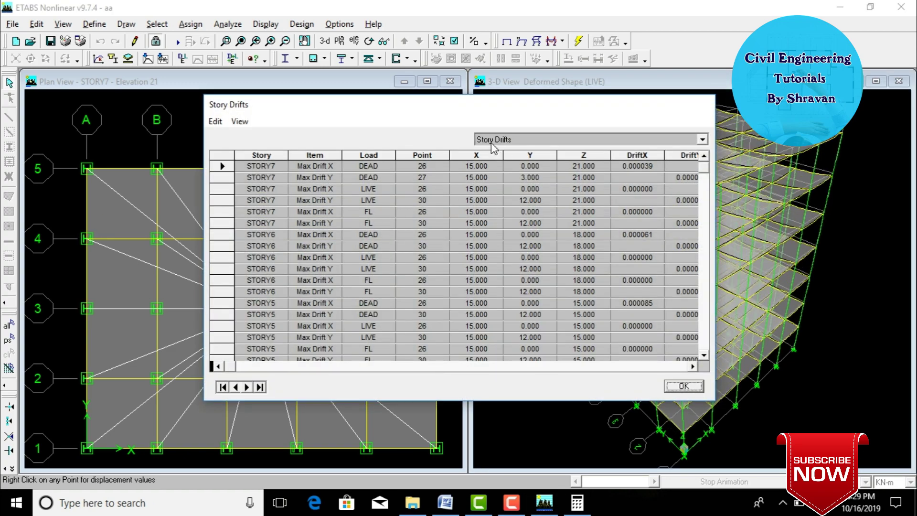
Step: Examine the DriftX and DriftY columns of the Story Drifts table together with the load cases
click(693, 367)
drag(571, 157, 642, 157)
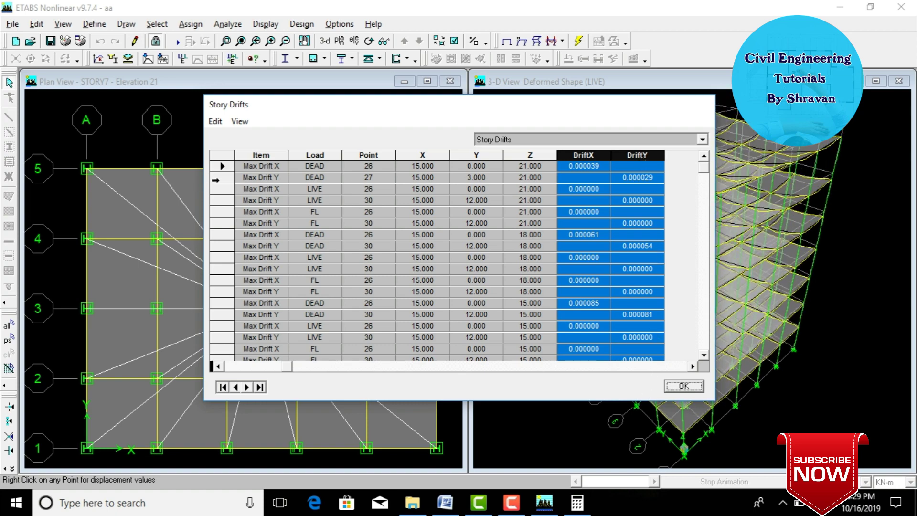
click(314, 155)
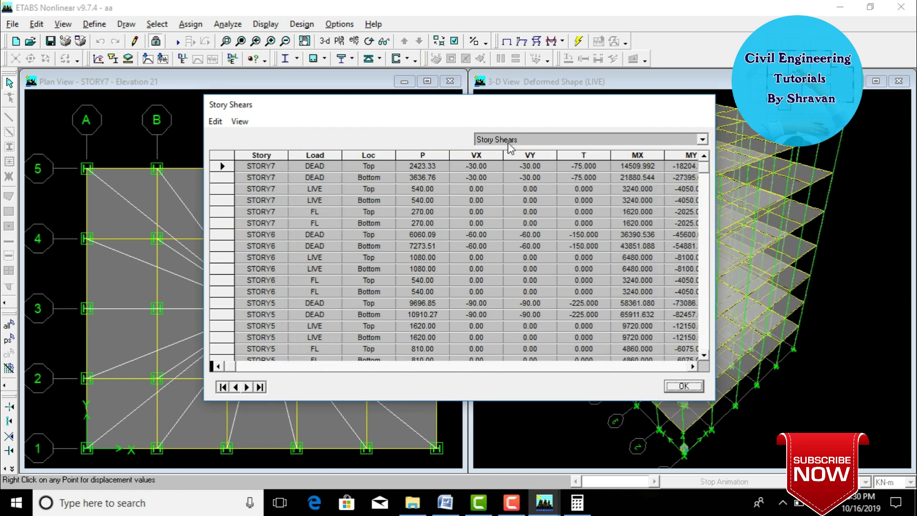
Step: Bring up the Story Shears table and examine its P, VX and VY columns
click(508, 143)
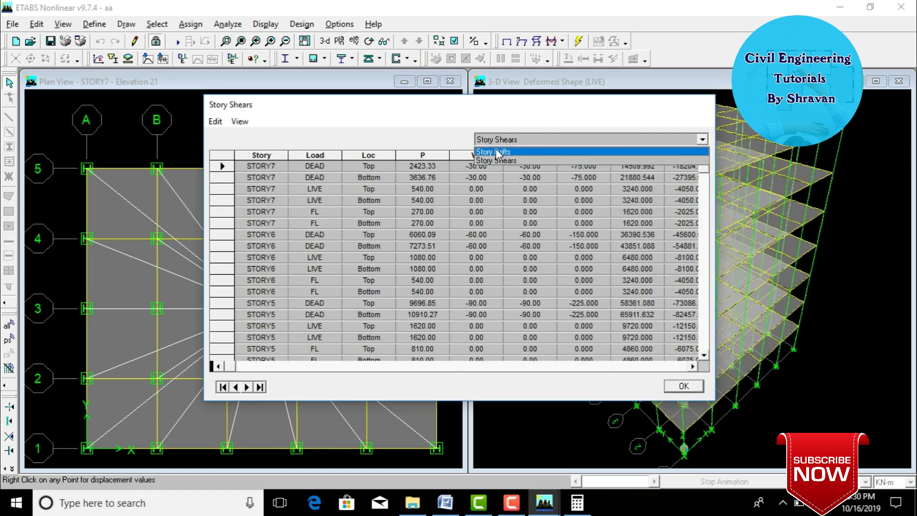
click(508, 149)
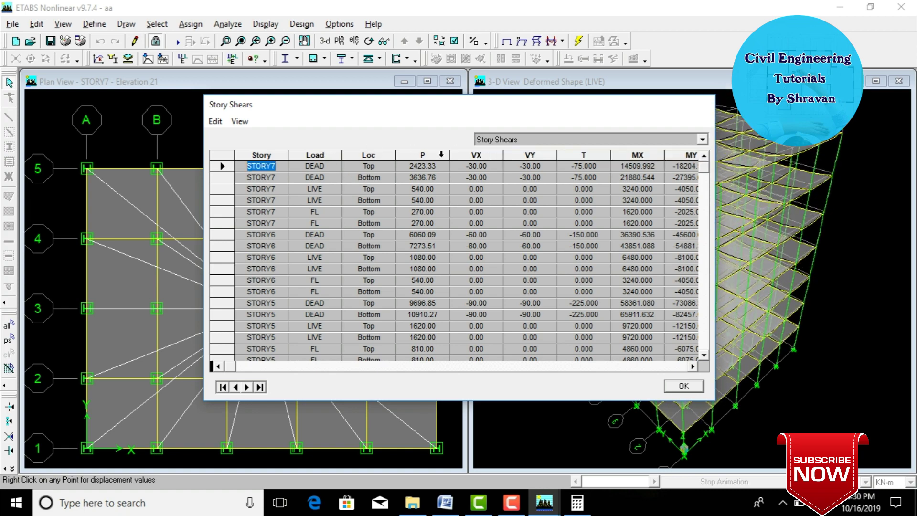
click(423, 154)
click(465, 156)
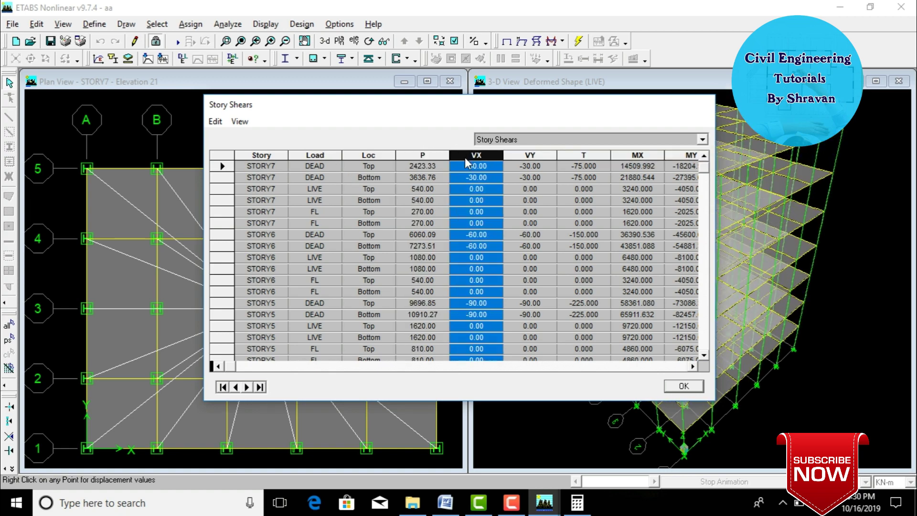
click(538, 157)
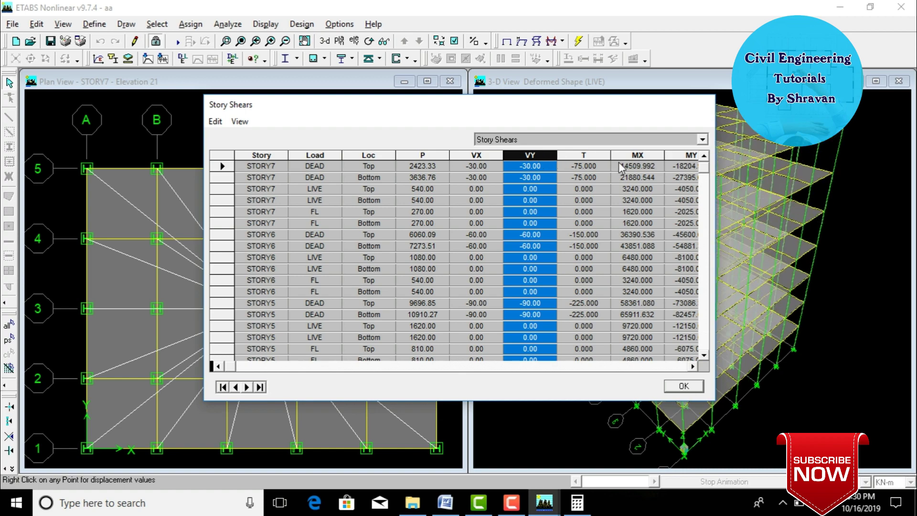
Step: Examine the MX, MY and T columns of the Story Shears table, then close the table
click(638, 155)
click(690, 156)
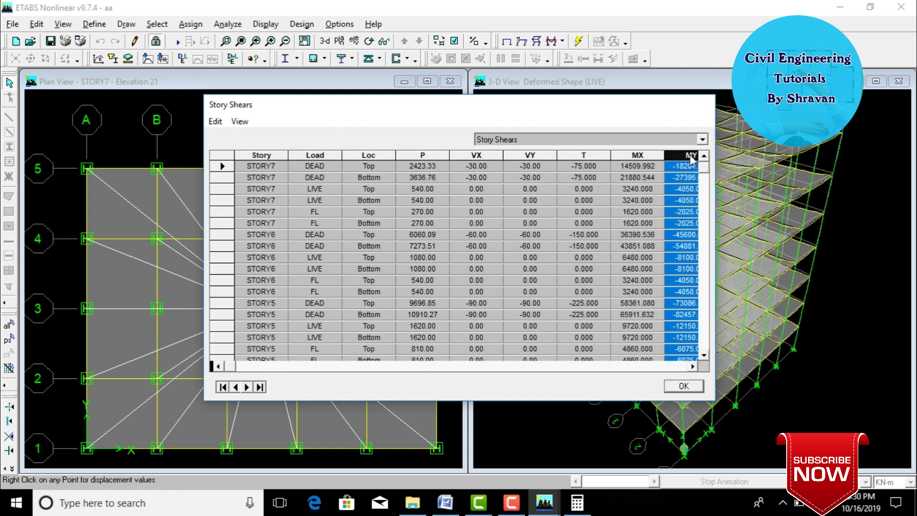
click(588, 154)
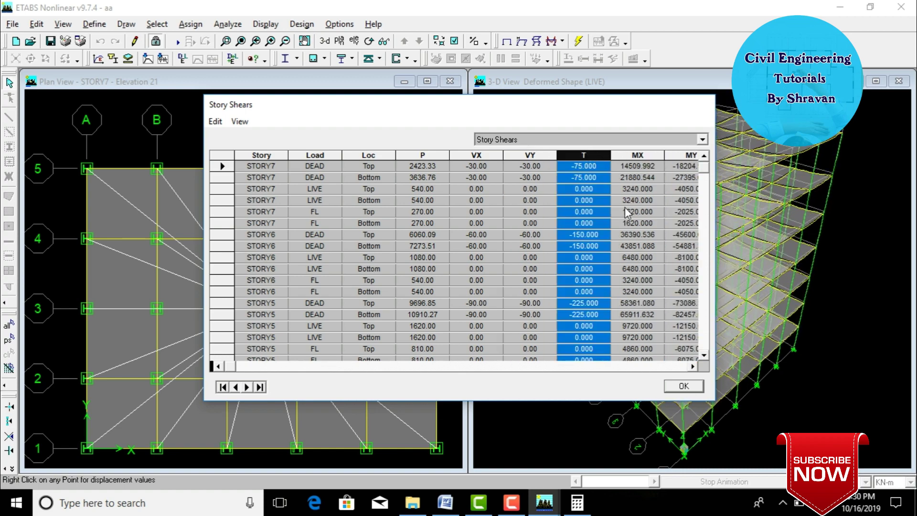
click(682, 387)
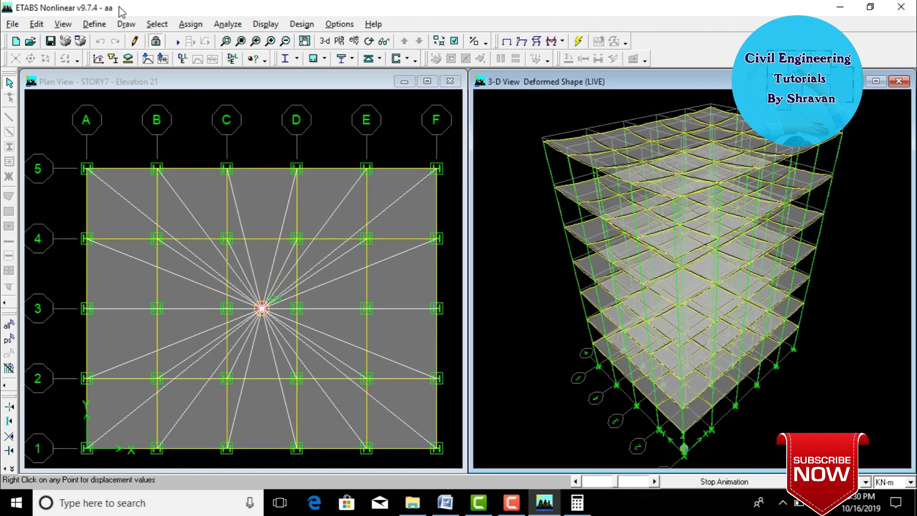
Step: Display the frame axial force diagram for the DEAD static load in the 3-D view
click(266, 24)
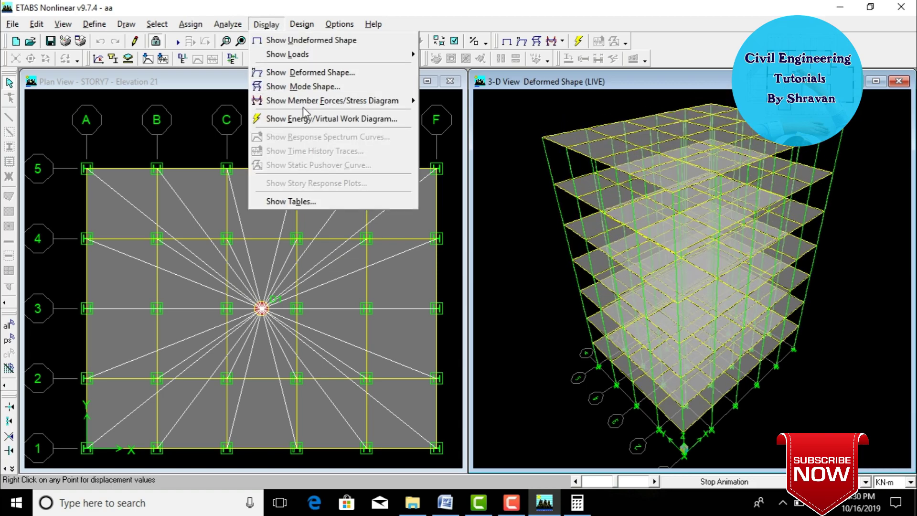
mouse_move(306, 103)
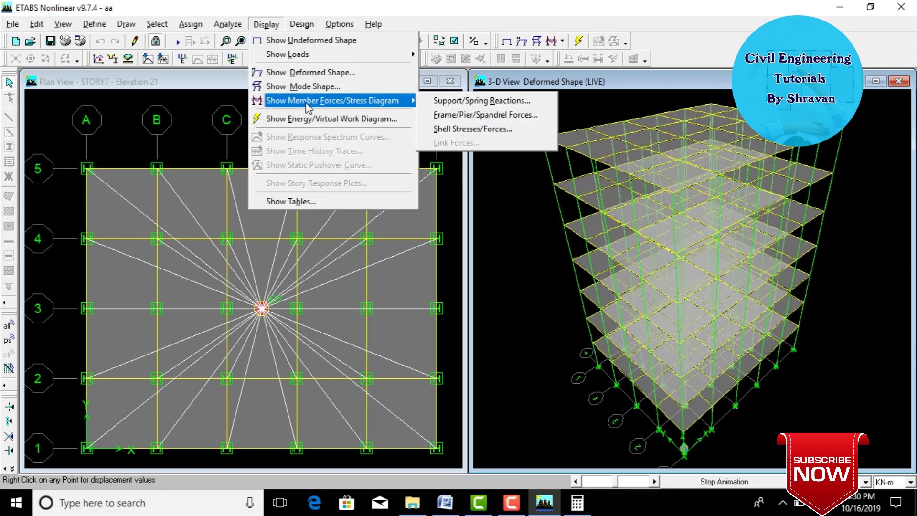
click(445, 116)
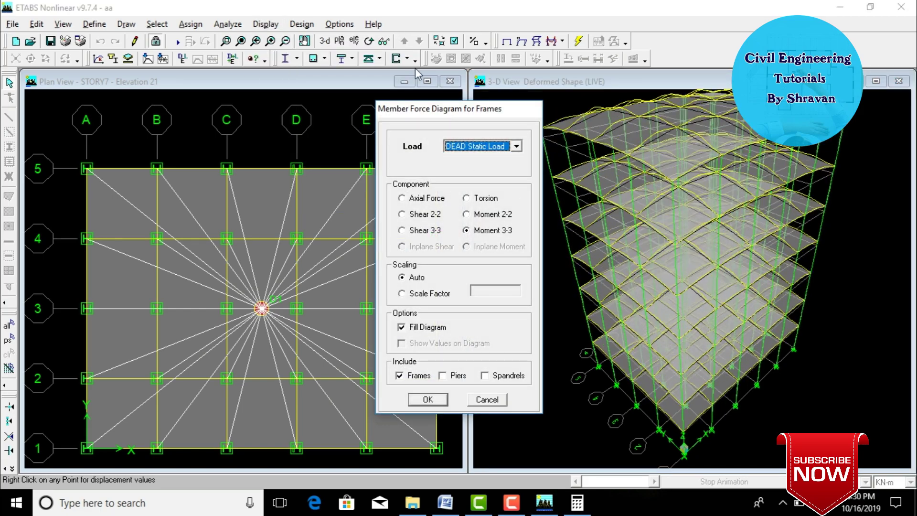
click(419, 199)
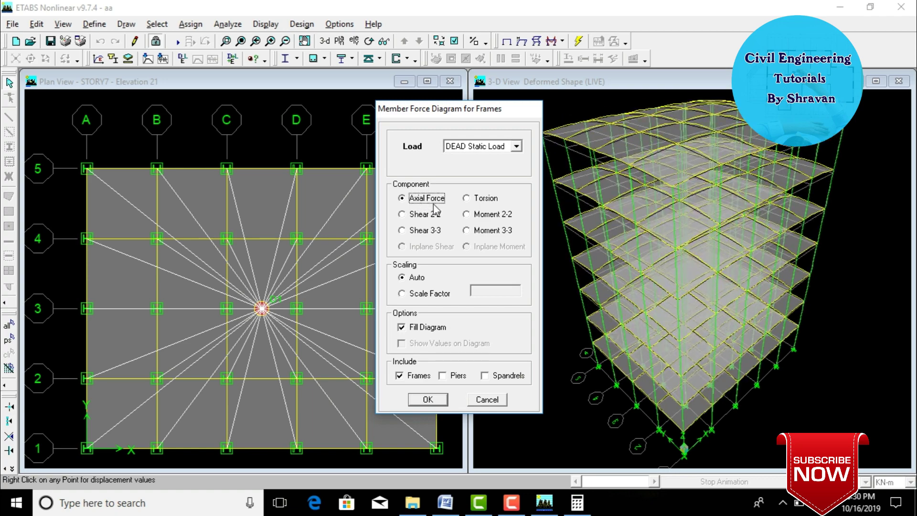
click(429, 400)
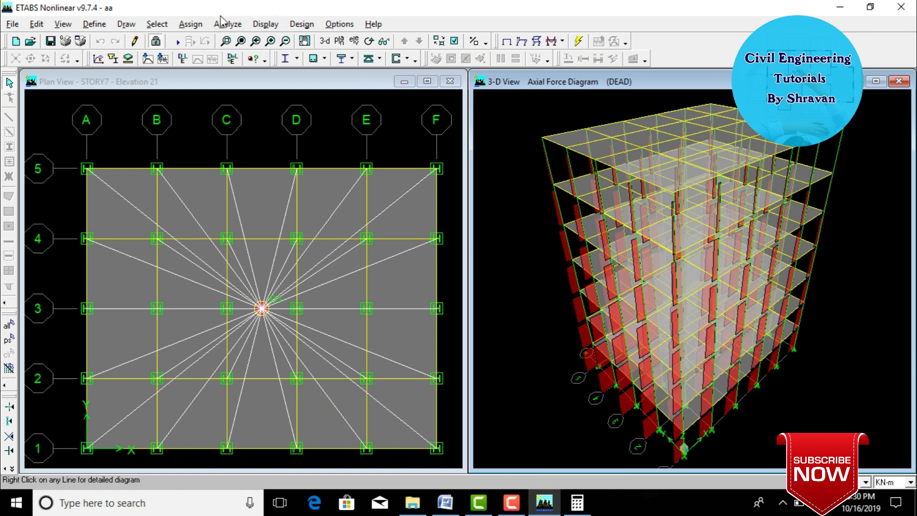
click(264, 25)
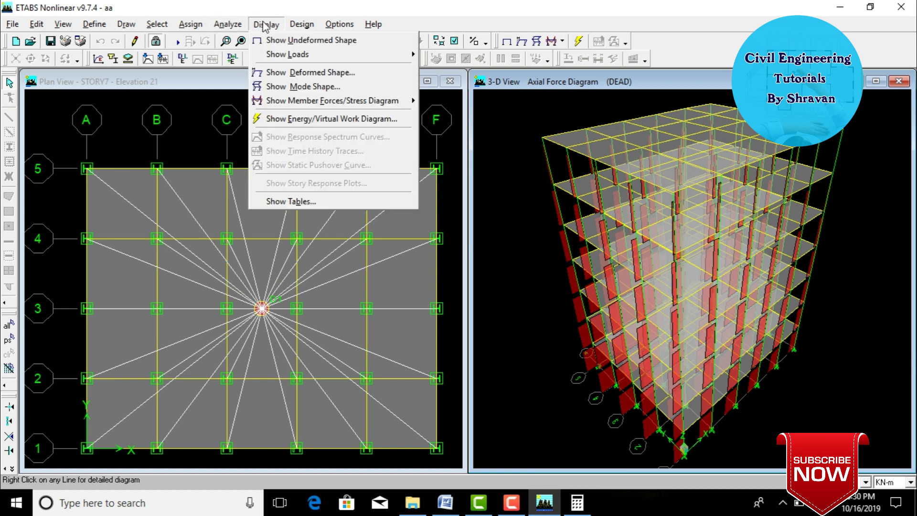
click(301, 72)
click(490, 324)
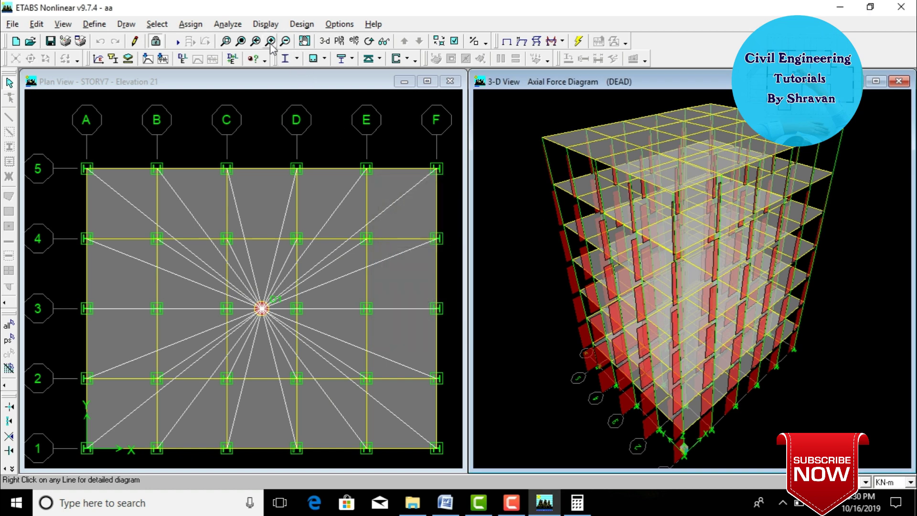
Step: Display the Moment 2-2 diagram of the frames for the DEAD static load
click(265, 25)
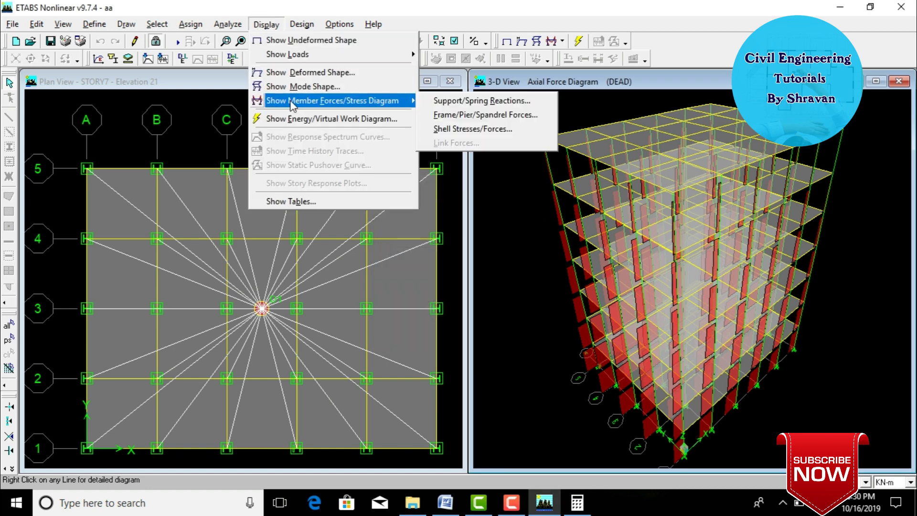
click(482, 115)
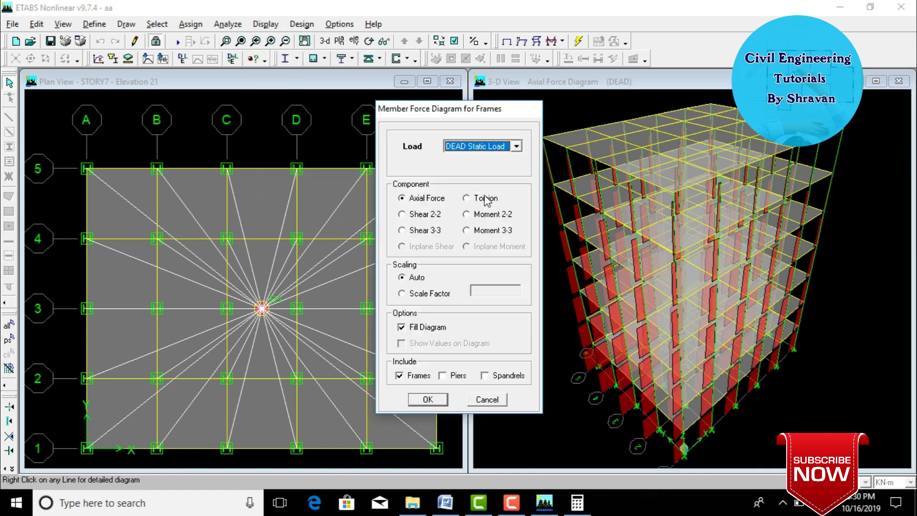
click(480, 218)
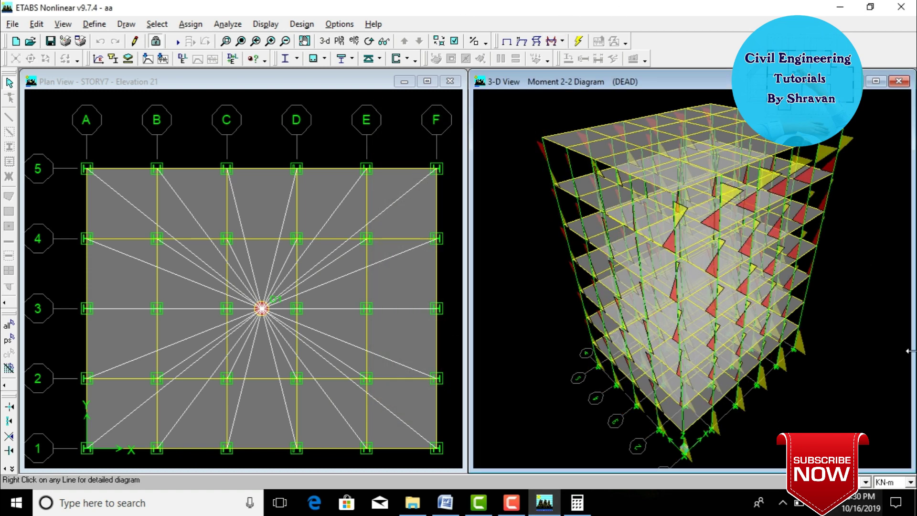
Step: Display the Shear 3-3 force diagram of the frames for the DEAD static load
click(265, 24)
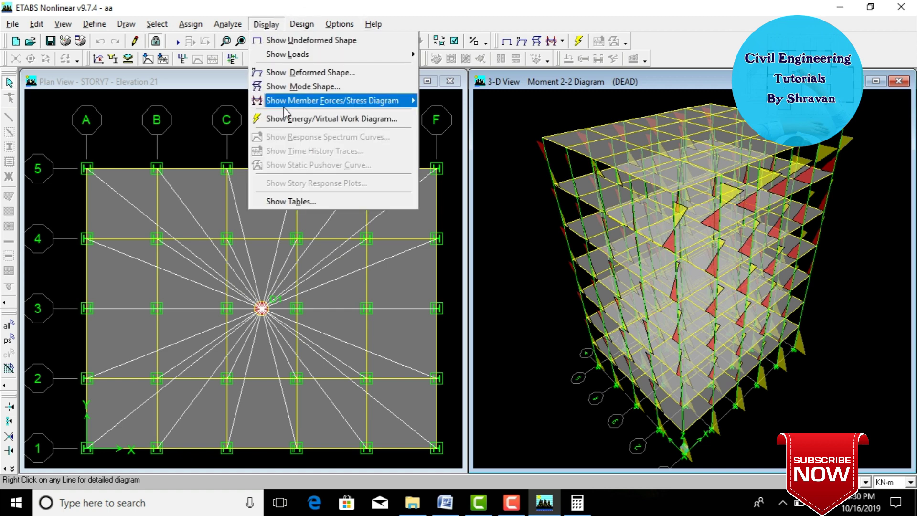
mouse_move(310, 101)
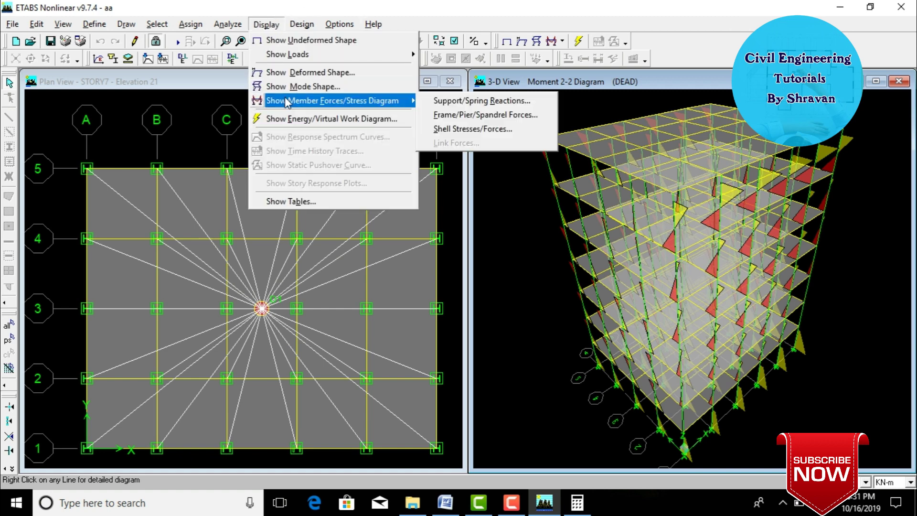
click(480, 119)
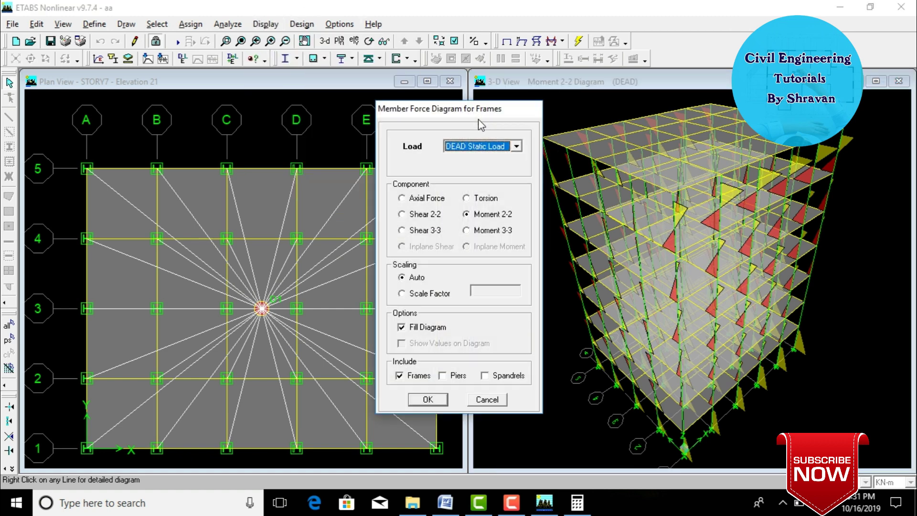
click(418, 231)
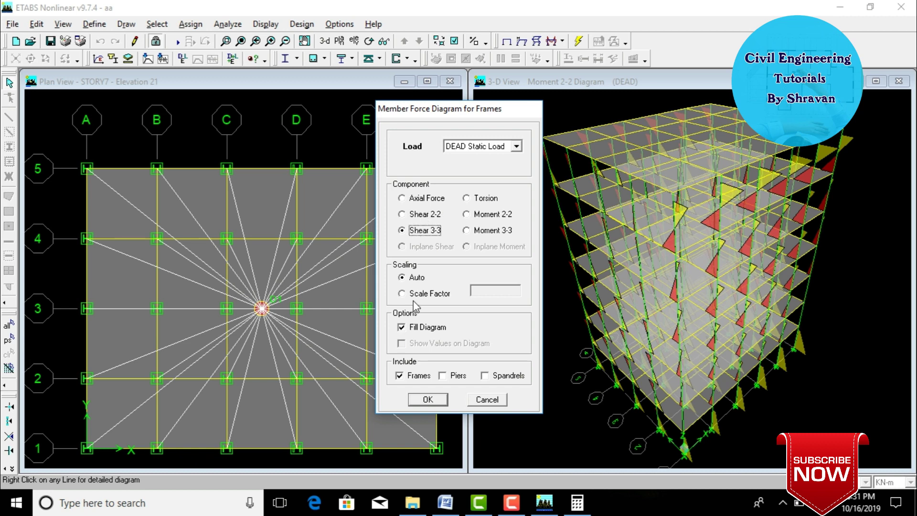
click(428, 399)
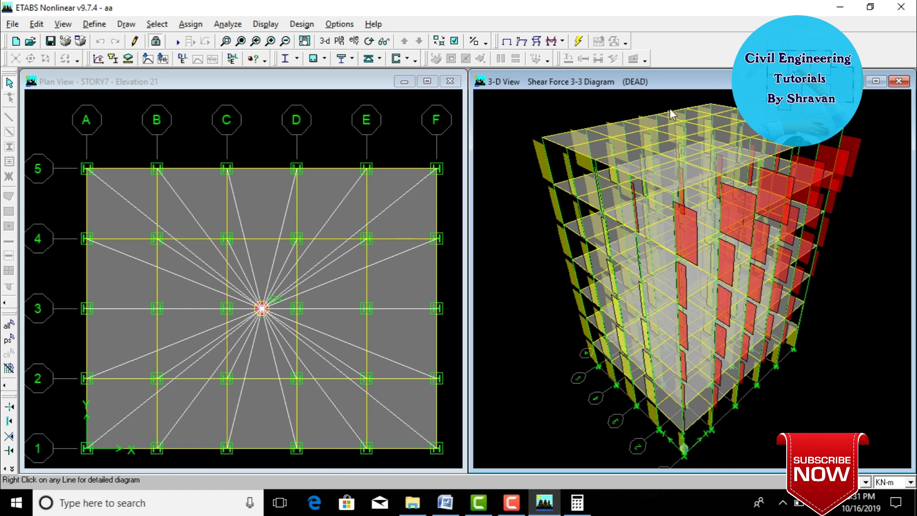
Step: Show the deformed shape for the DEAD load and run the concrete frame design check of the structure
key(F6)
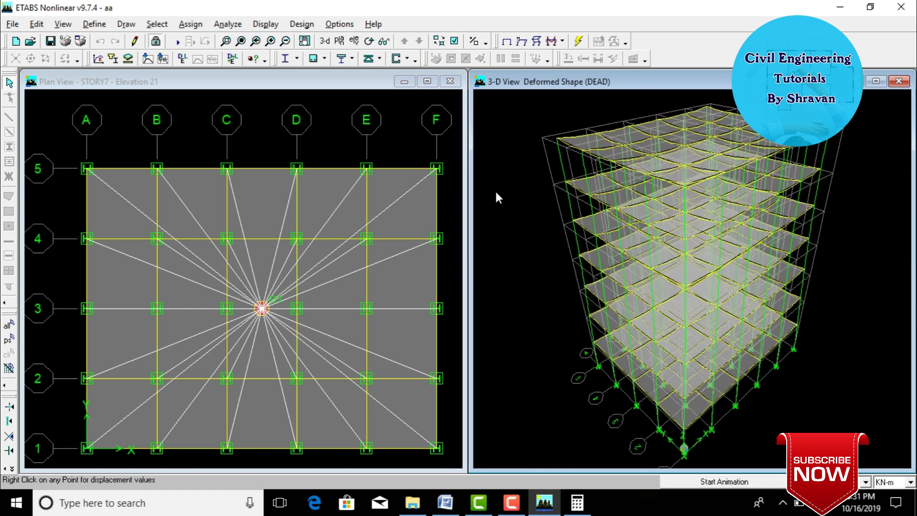
click(311, 24)
mouse_move(315, 54)
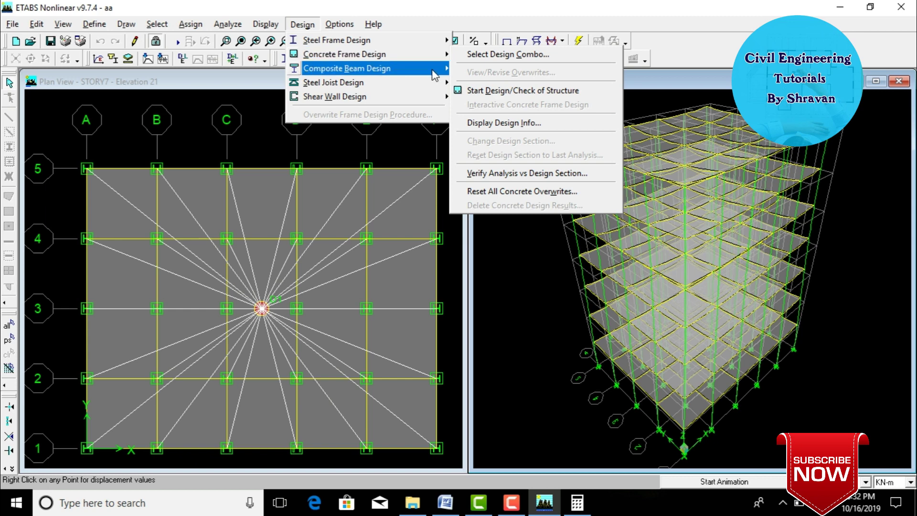
click(498, 93)
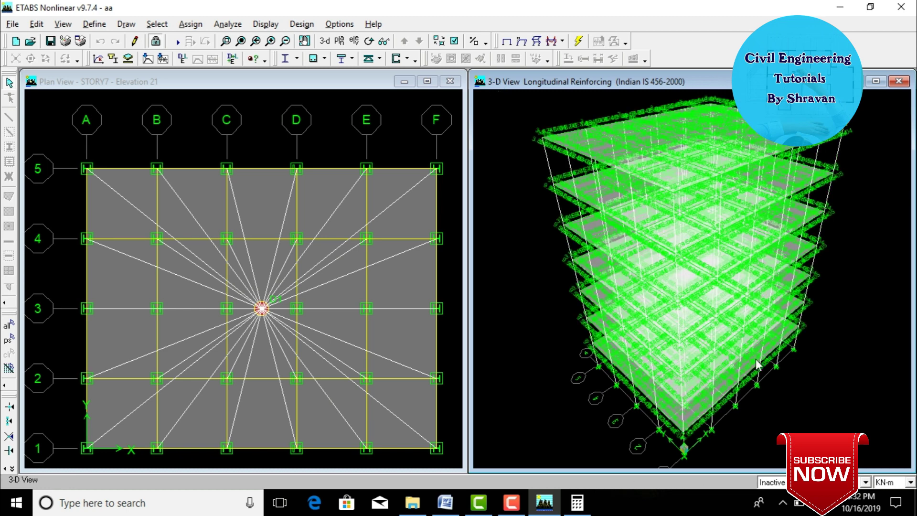
Step: Review the design overwrites and design summary of the STORY7 beam on grid 5 between A and B
right_click(563, 132)
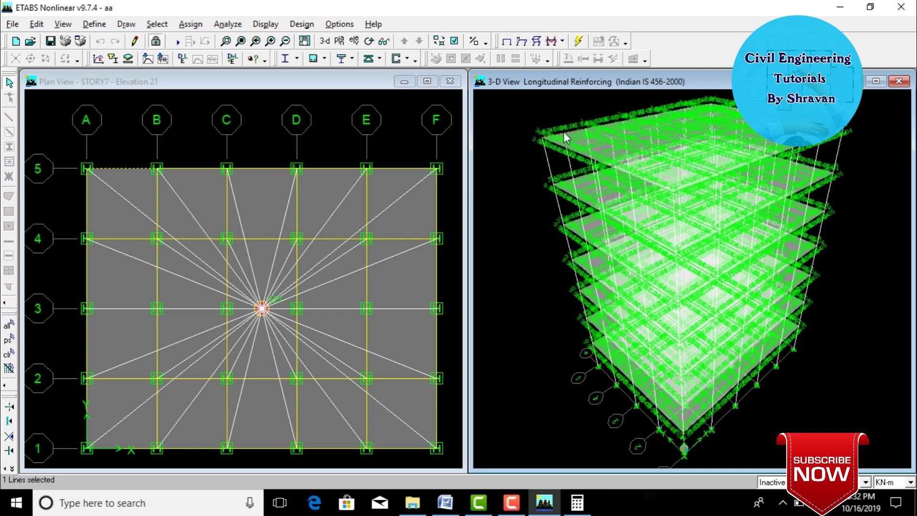
click(363, 331)
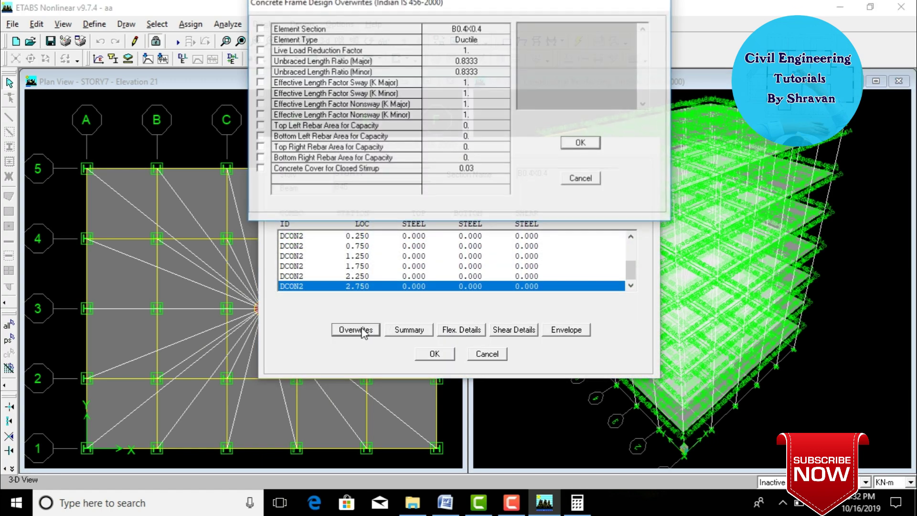
click(580, 142)
click(392, 332)
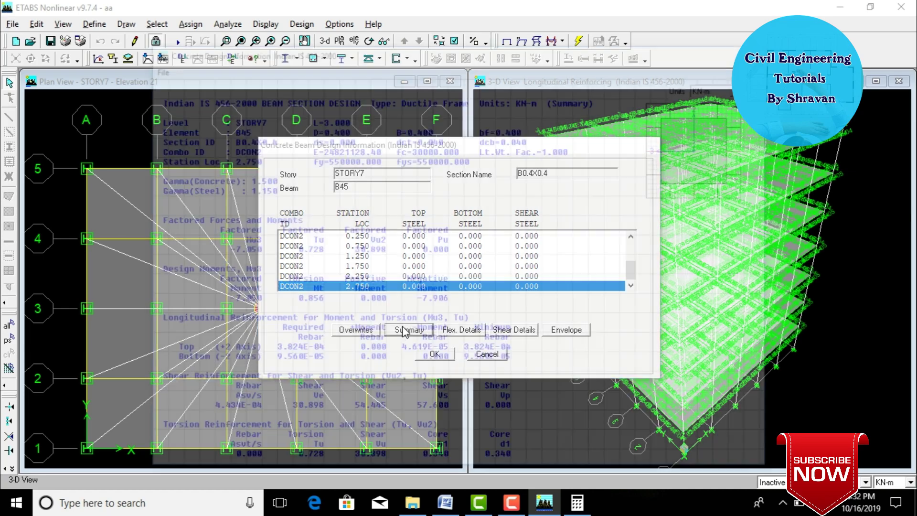
scroll(499, 150, down, 7)
scroll(475, 215, up, 4)
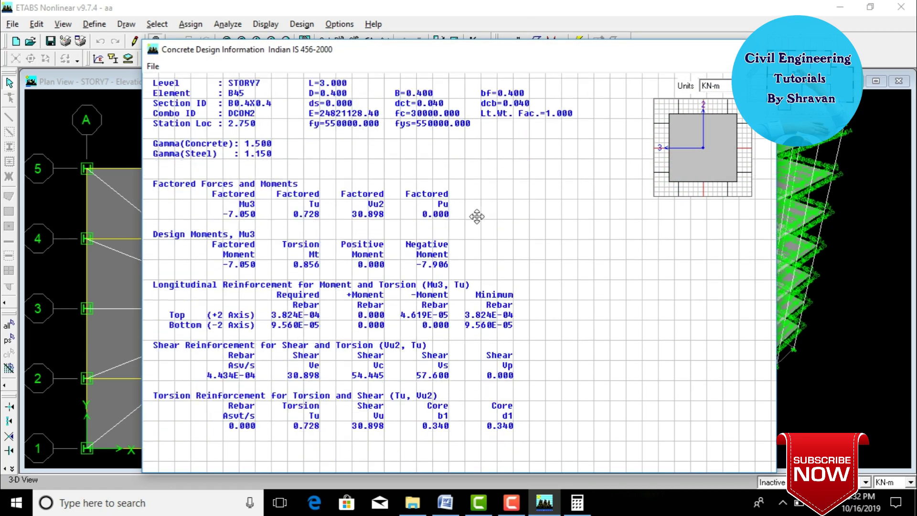
scroll(475, 215, down, 2)
key(Escape)
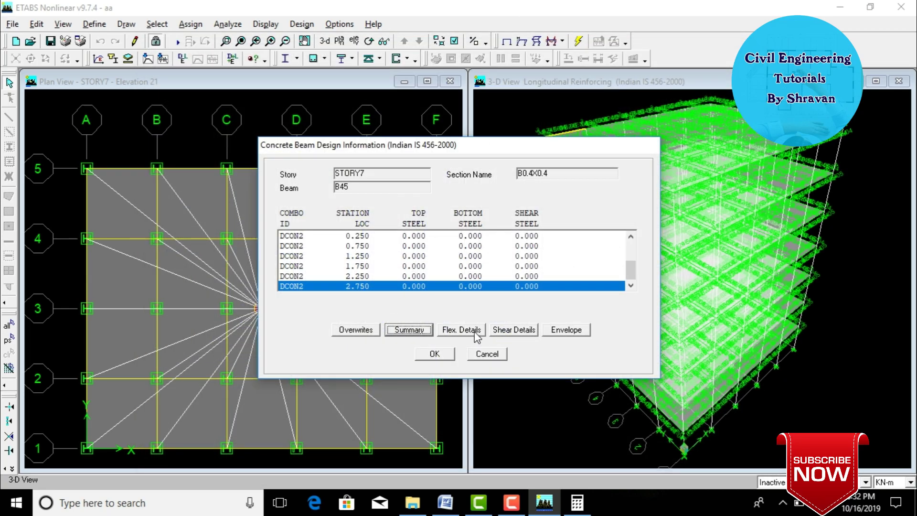
Step: Review the flexural details and shear details reports of the selected STORY7 beam
click(433, 331)
scroll(392, 315, down, 5)
scroll(410, 246, up, 5)
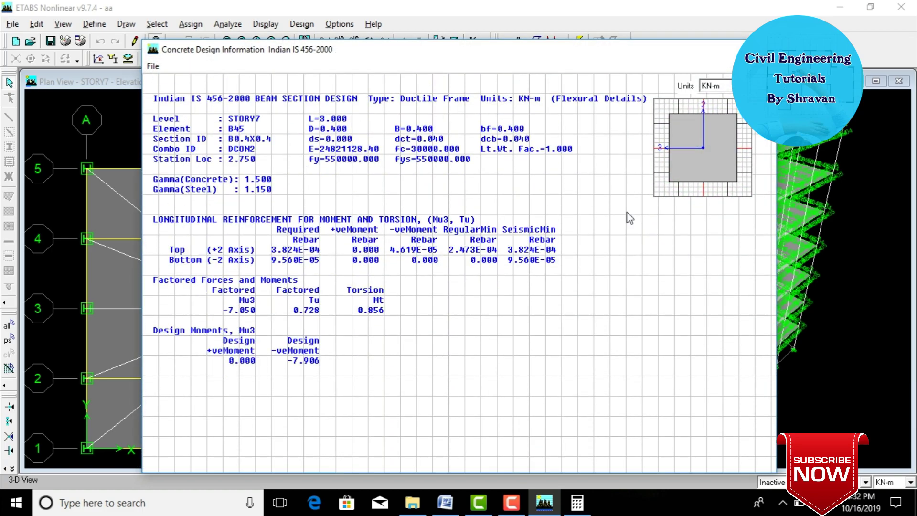
key(Escape)
click(504, 330)
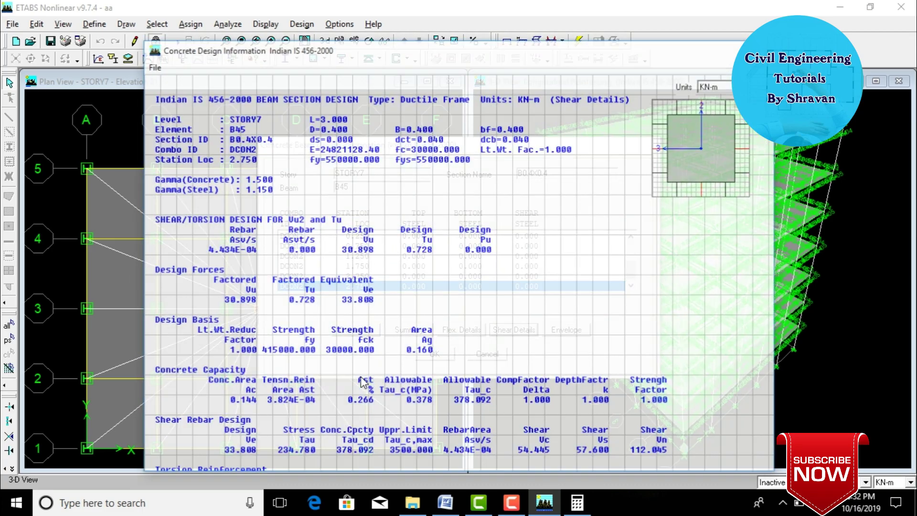
scroll(388, 160, down, 6)
scroll(388, 160, up, 6)
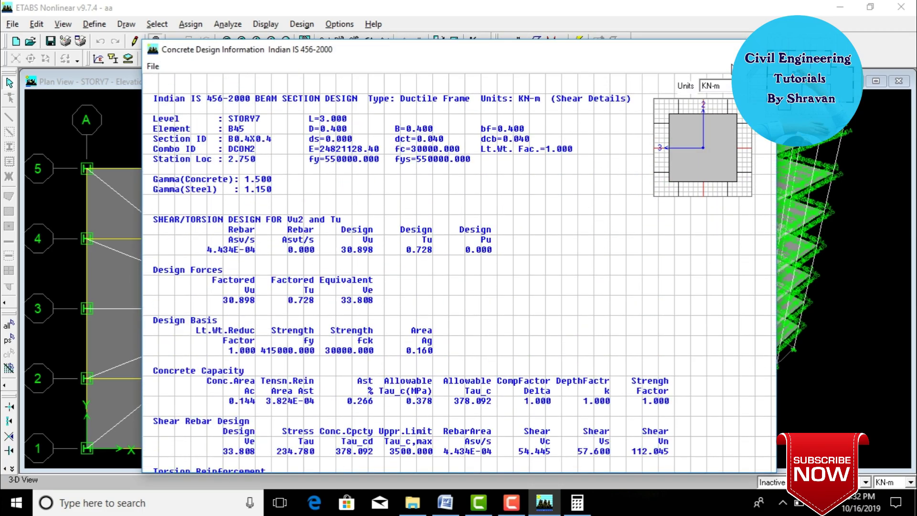
key(Escape)
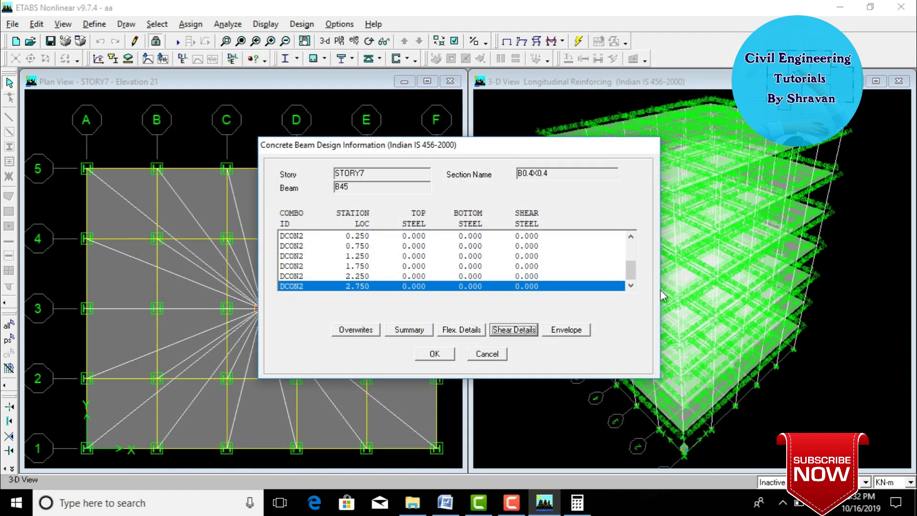
Step: Review the reinforcement envelope report of the STORY7 beam and close its design information
click(558, 330)
scroll(568, 219, down, 6)
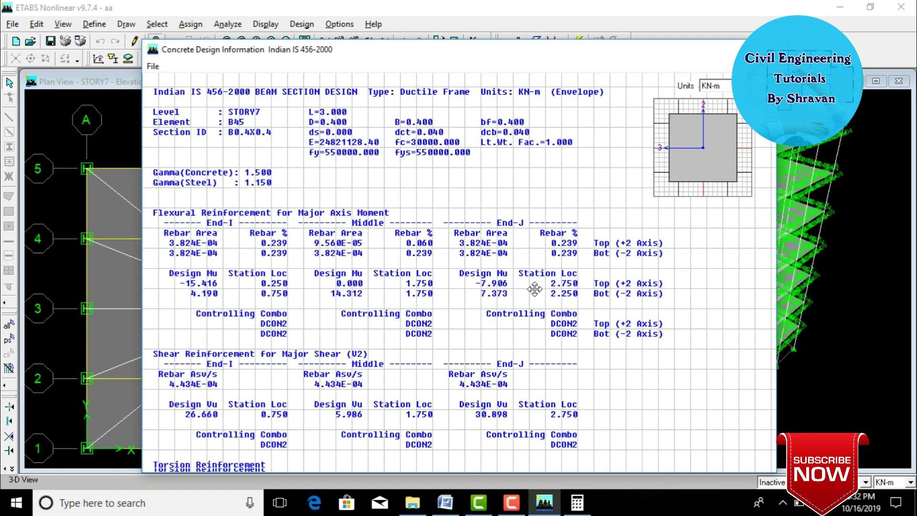
scroll(568, 218, up, 6)
key(Escape)
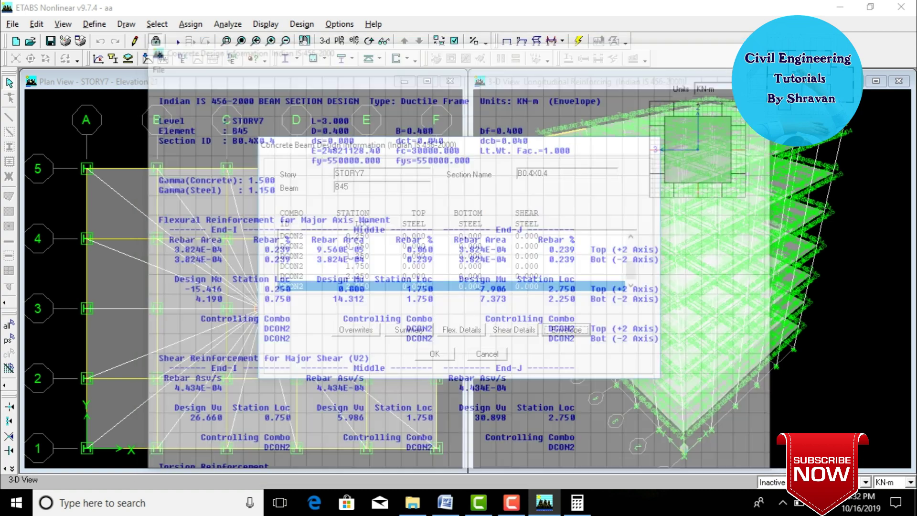
click(486, 354)
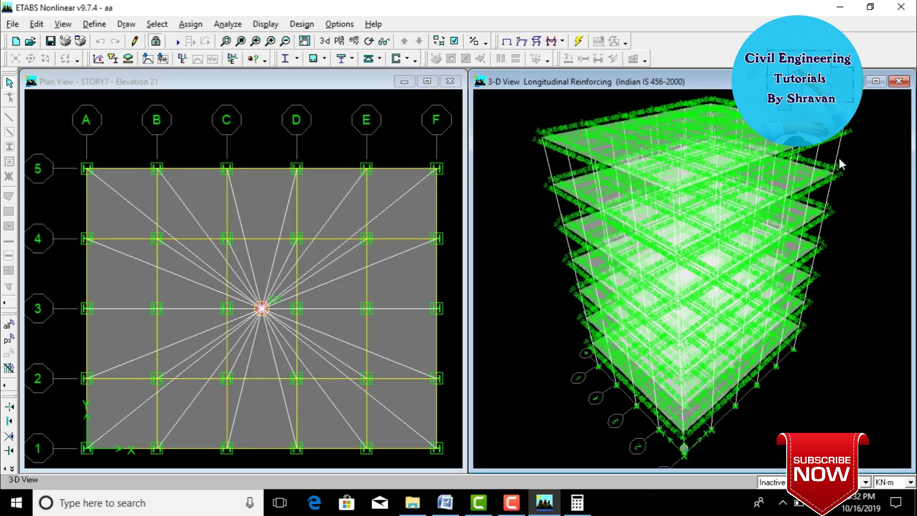